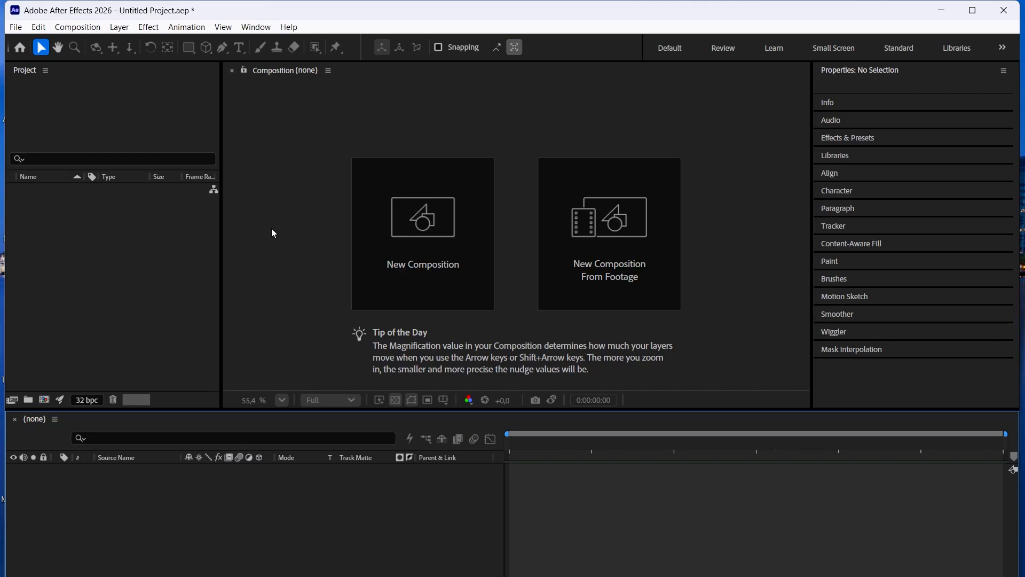
Start a new composition with the HDV/HDTV 1280x720 25 fps preset and Full resolution.
click(438, 272)
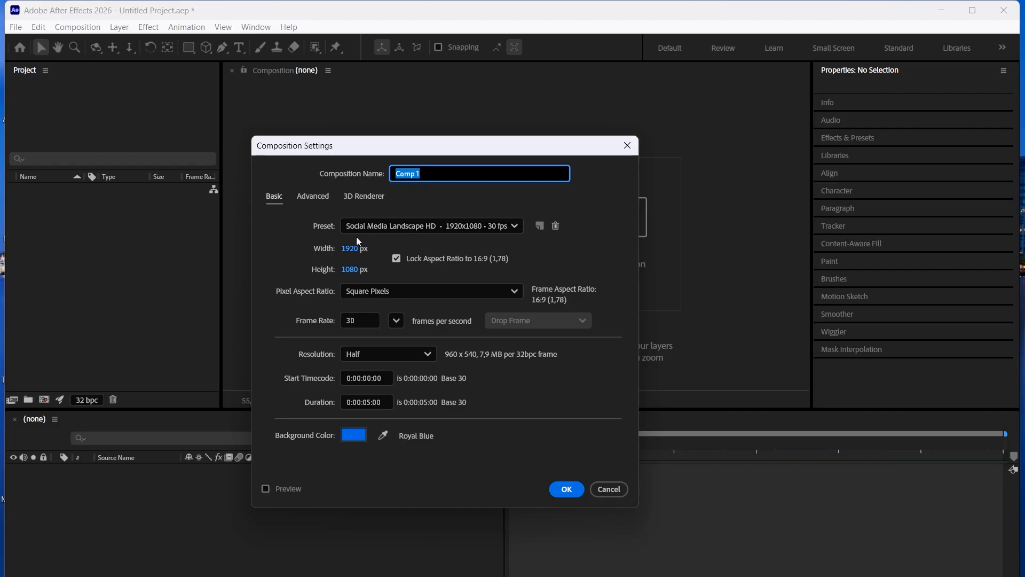
click(434, 227)
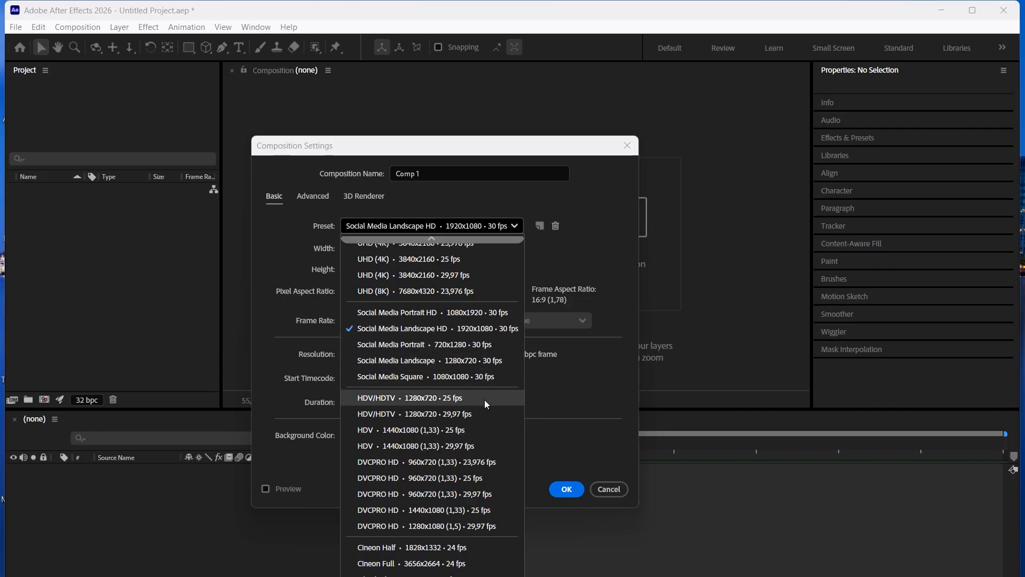
click(440, 399)
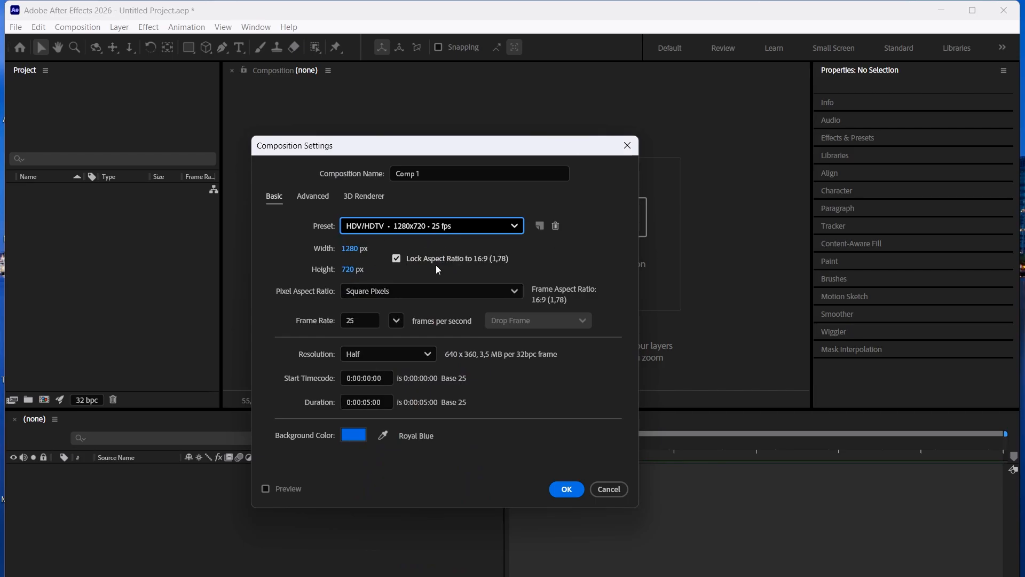
click(359, 320)
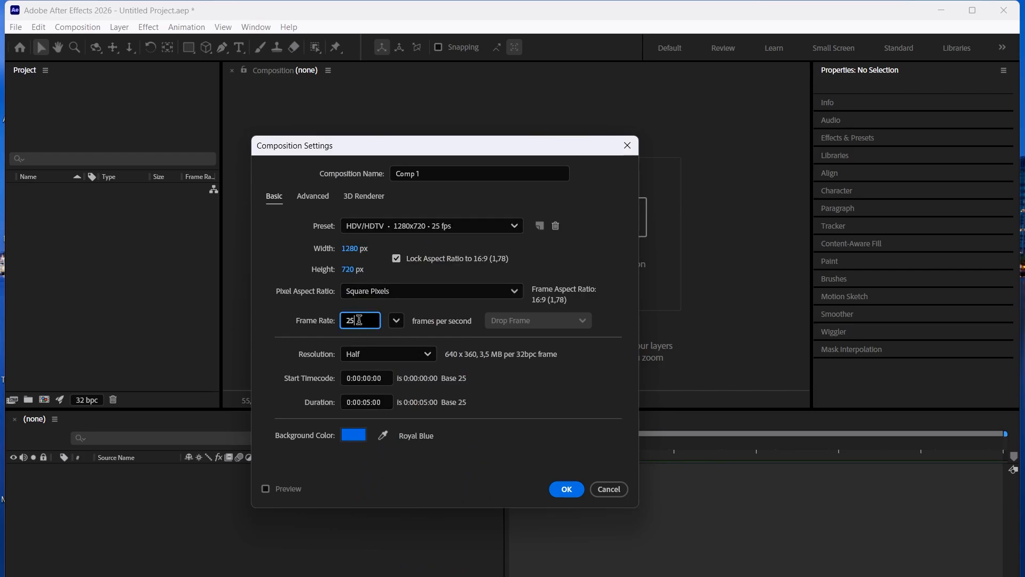
click(400, 358)
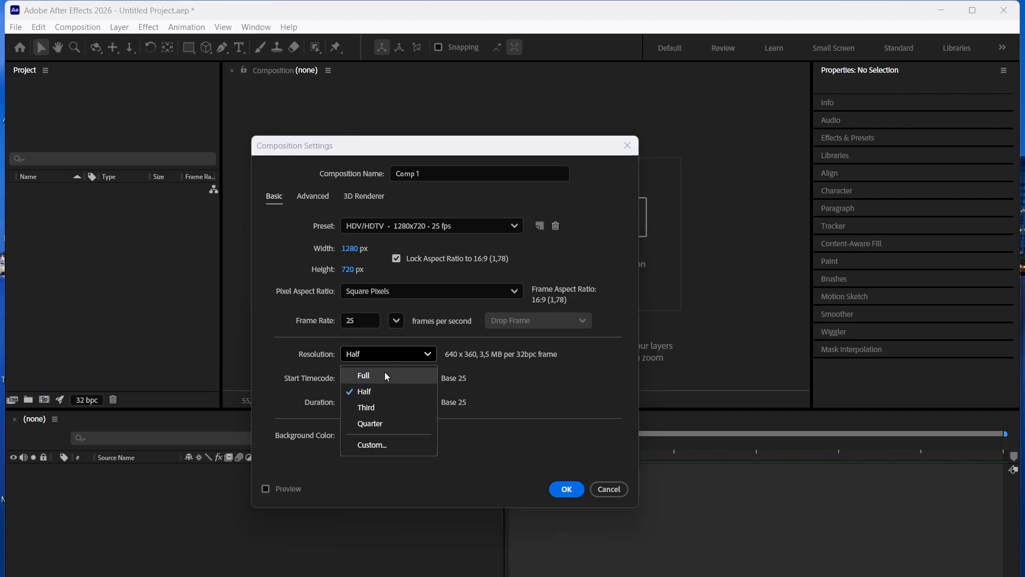
click(379, 370)
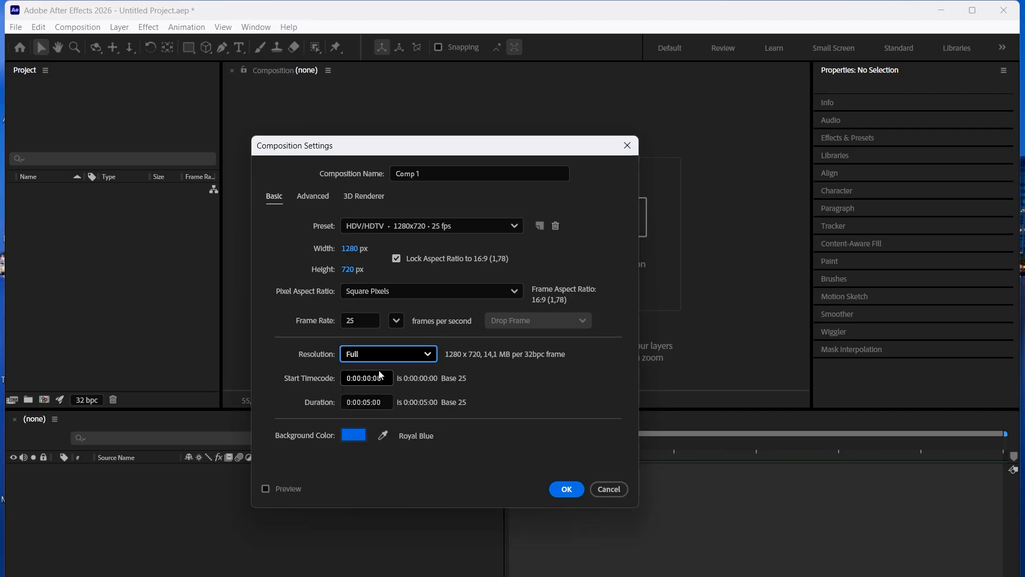
Set the composition's duration to 0:00:10:00.
click(371, 401)
key(BackSpace)
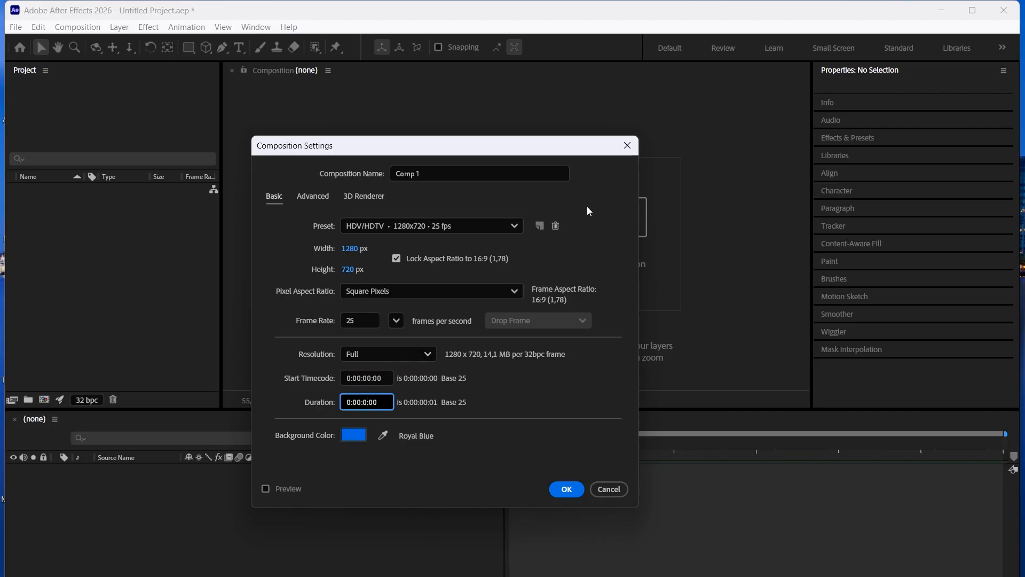
key(BackSpace)
text(10)
mouse_move(369, 401)
mouse_down()
mouse_move(359, 400)
mouse_move(368, 401)
mouse_up()
drag(383, 404, 372, 403)
text(6)
click(352, 402)
mouse_move(356, 408)
mouse_down()
mouse_move(347, 413)
mouse_move(373, 399)
mouse_move(351, 404)
mouse_up()
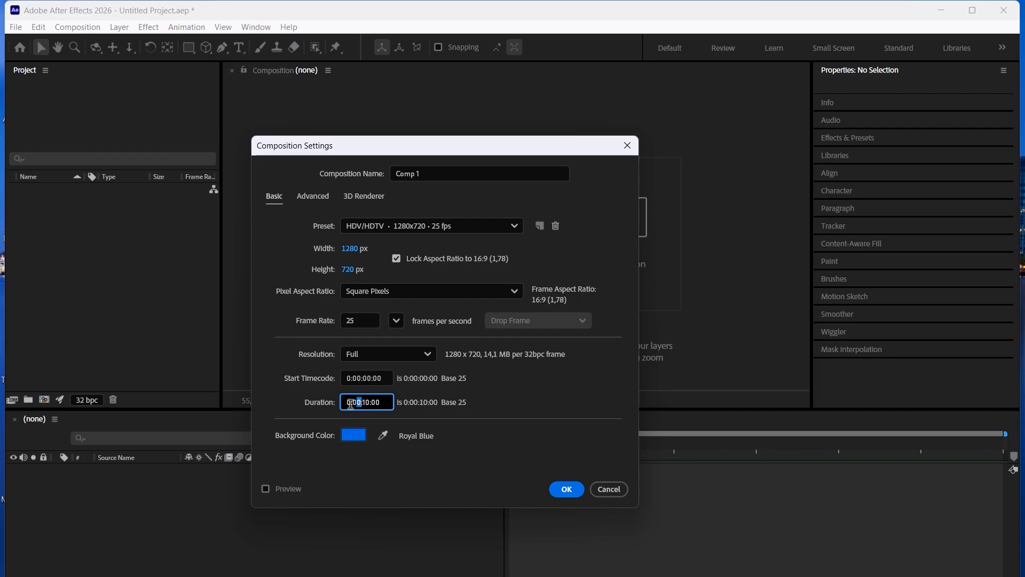
click(607, 366)
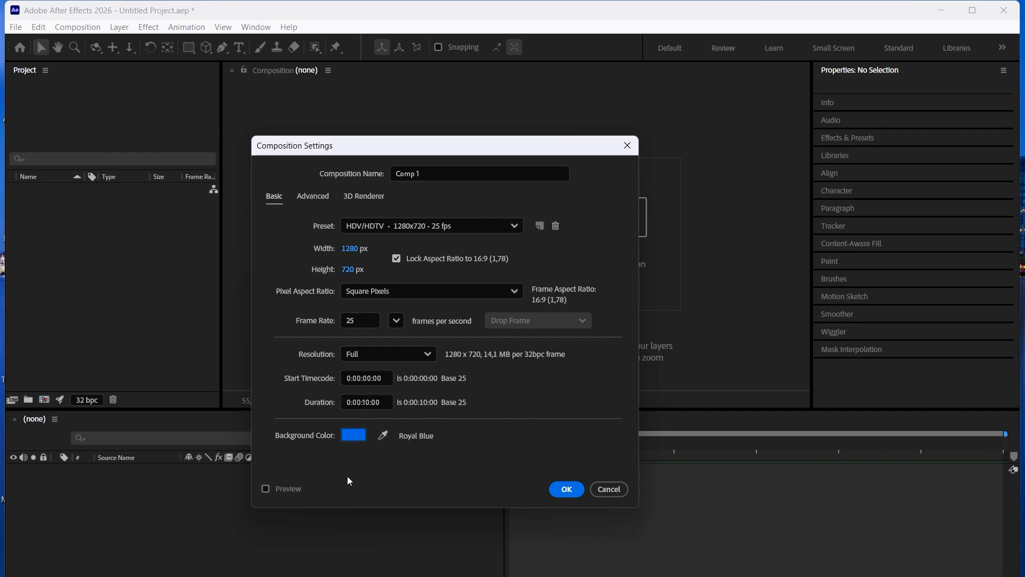
Set the background color to the muted green 50B76E and create the composition.
click(383, 438)
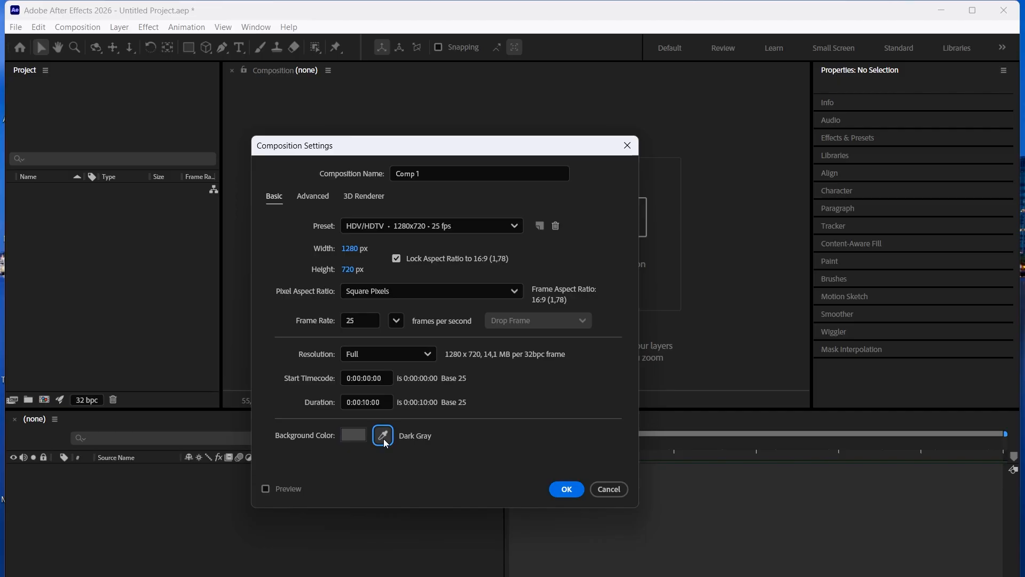
click(360, 436)
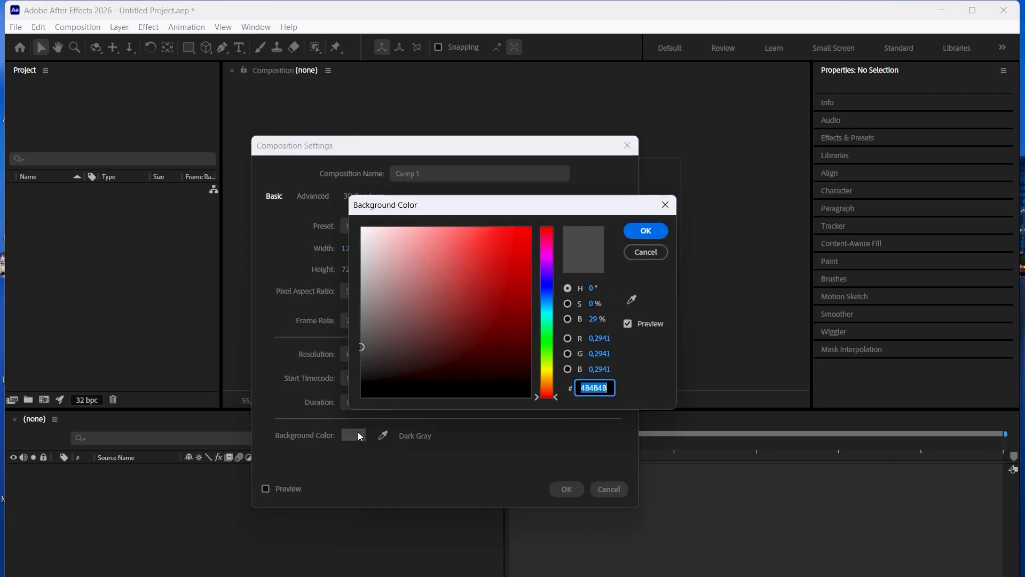
click(634, 300)
click(552, 338)
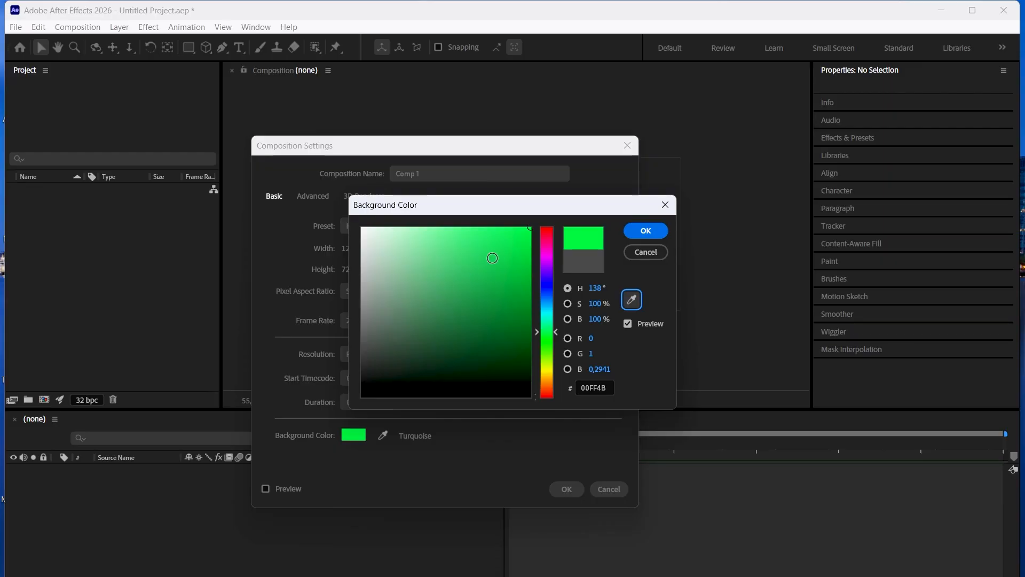
click(456, 275)
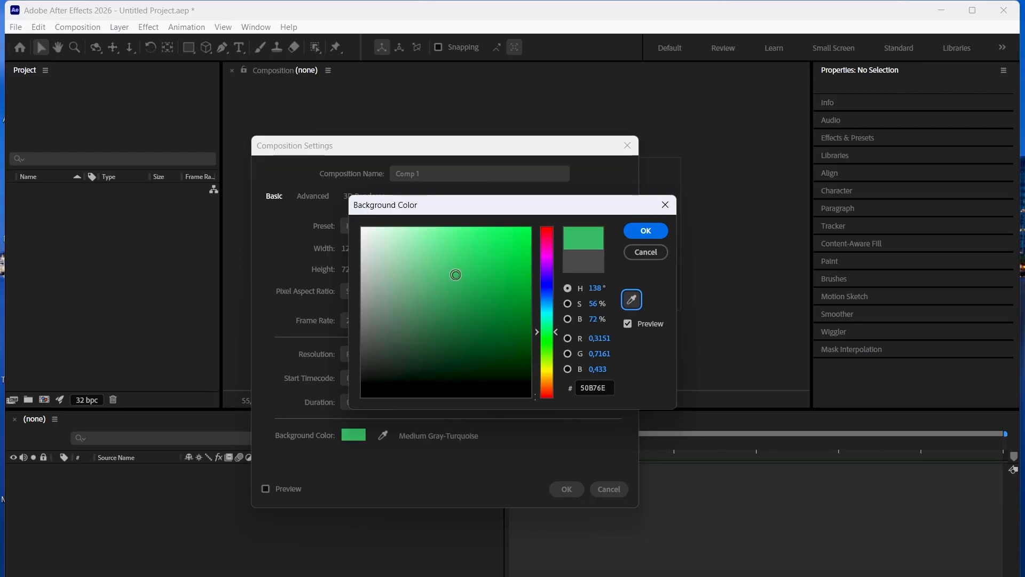
click(640, 232)
click(582, 492)
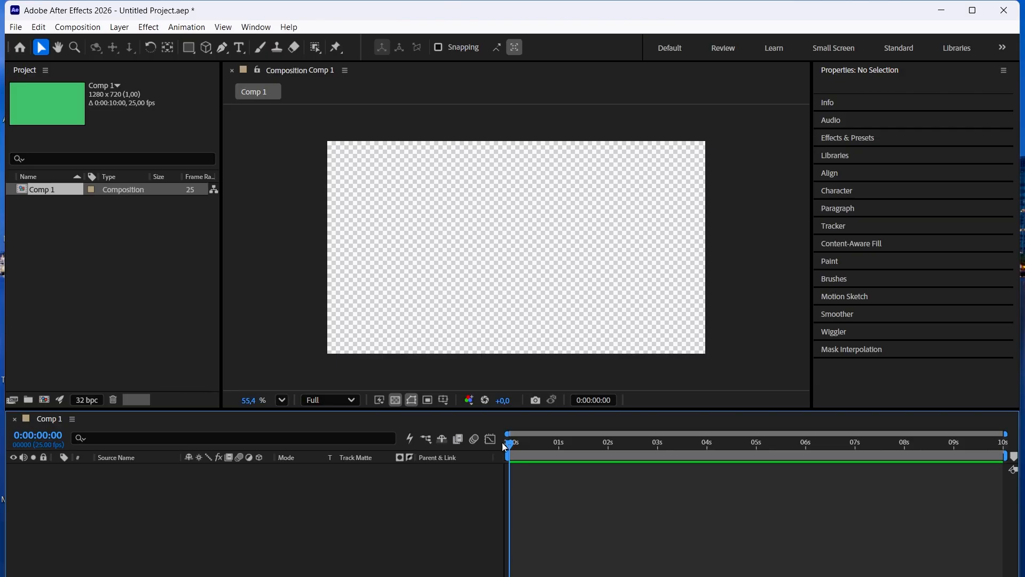
Turn off the transparency grid and scrub the timeline to the end and back to 0:00:00:00.
click(395, 400)
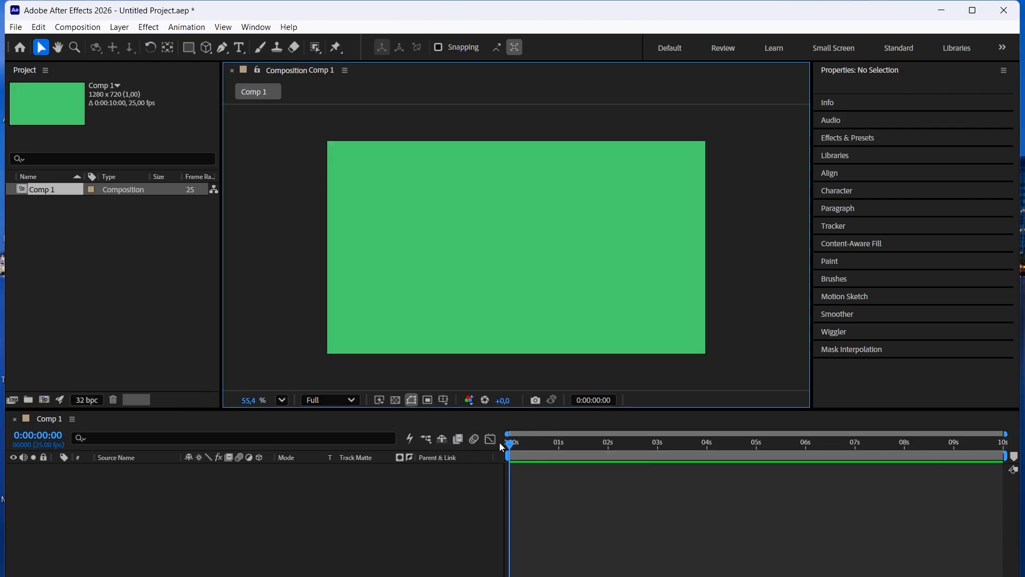
drag(535, 450, 1021, 470)
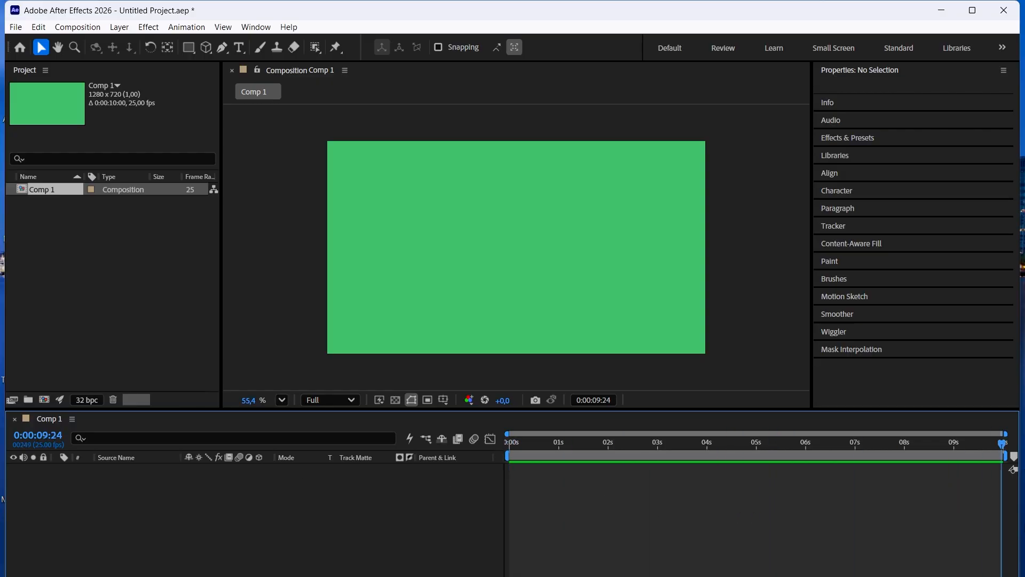
key(Home)
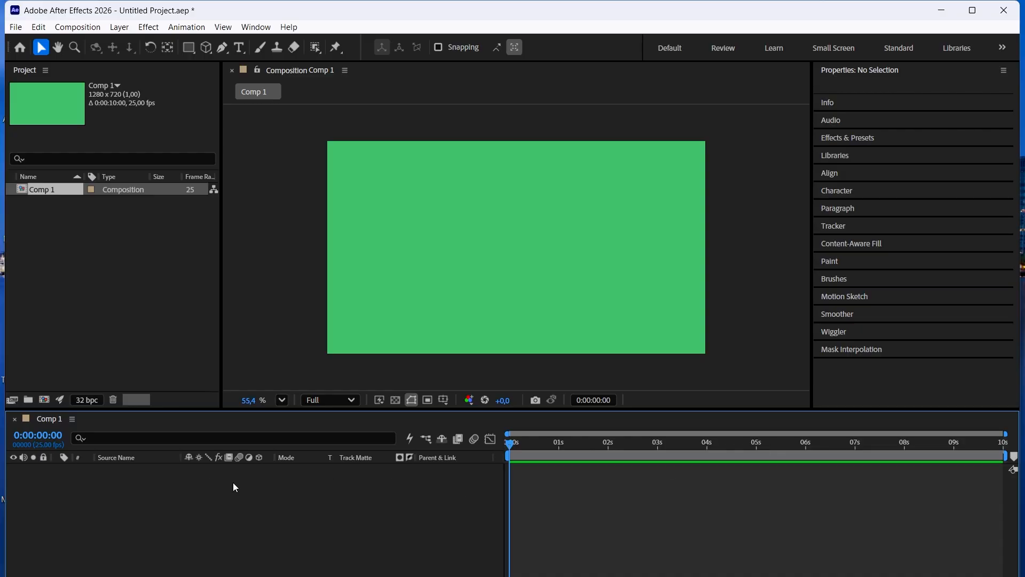
Add a text layer to the composition reading "vigia" on the first line and "alani" on the second.
right_click(113, 511)
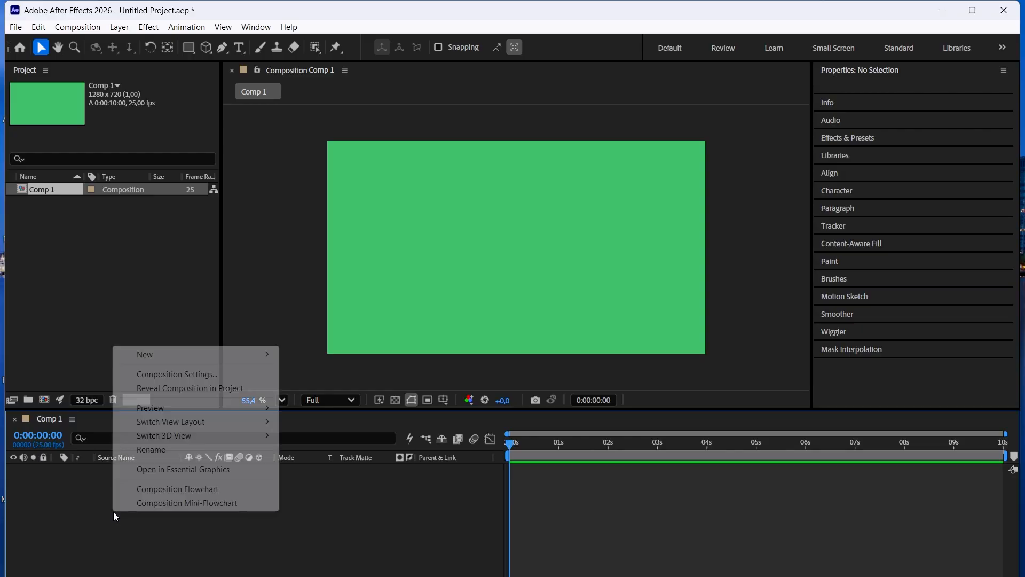
mouse_move(166, 356)
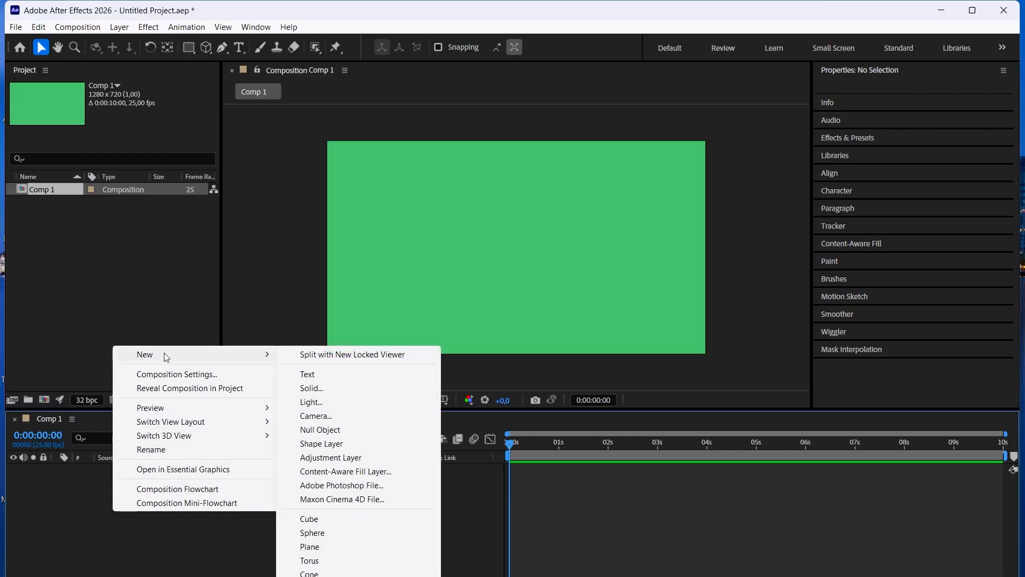
click(317, 377)
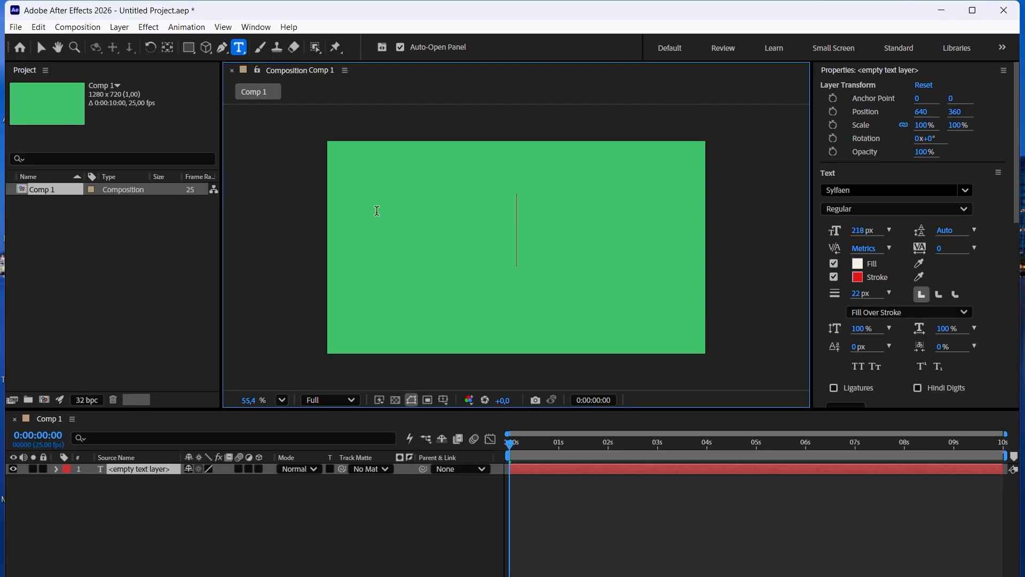
text(ω)
key(BackSpace)
text(V)
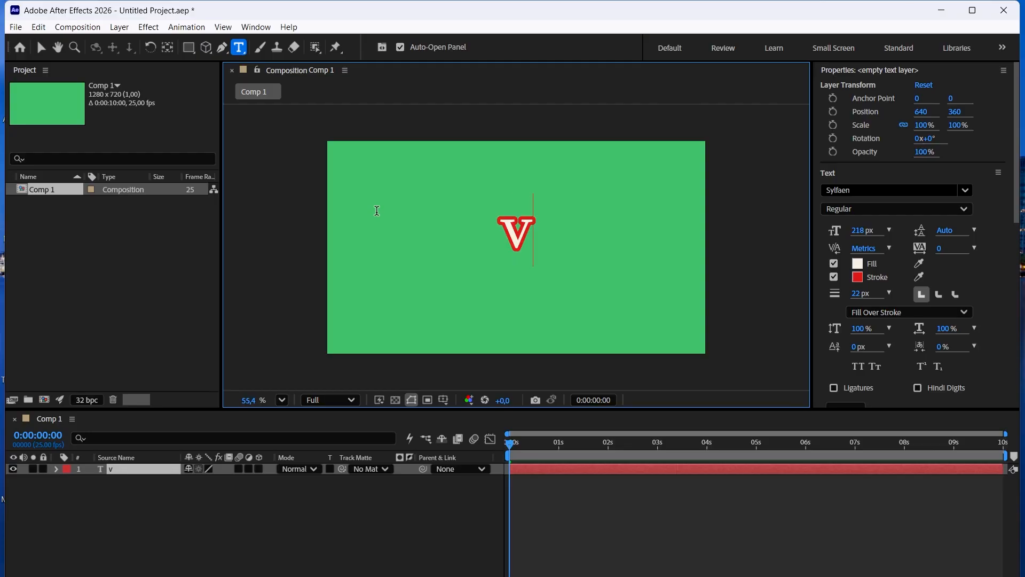
text(igia)
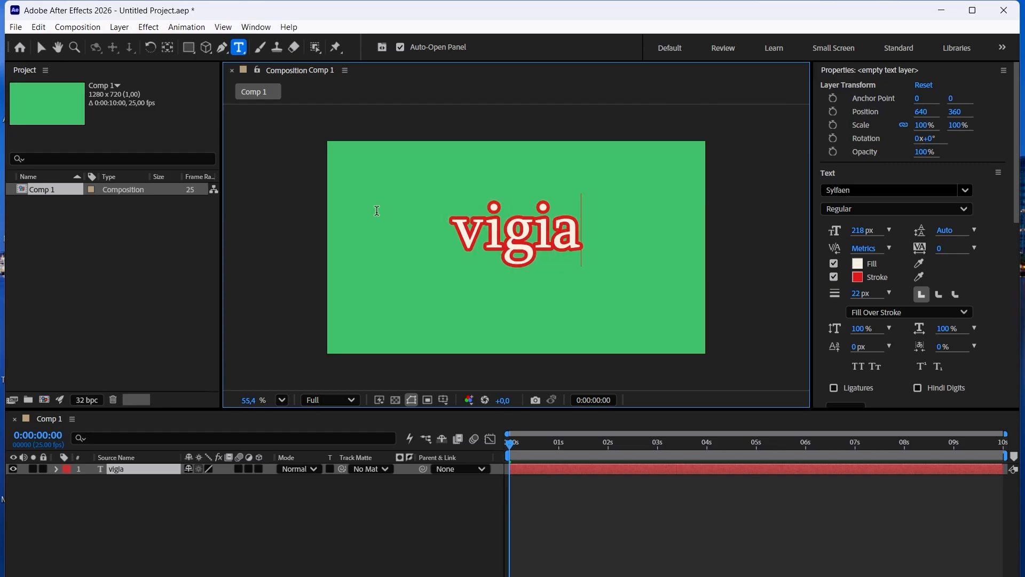
key(Return)
text(alani)
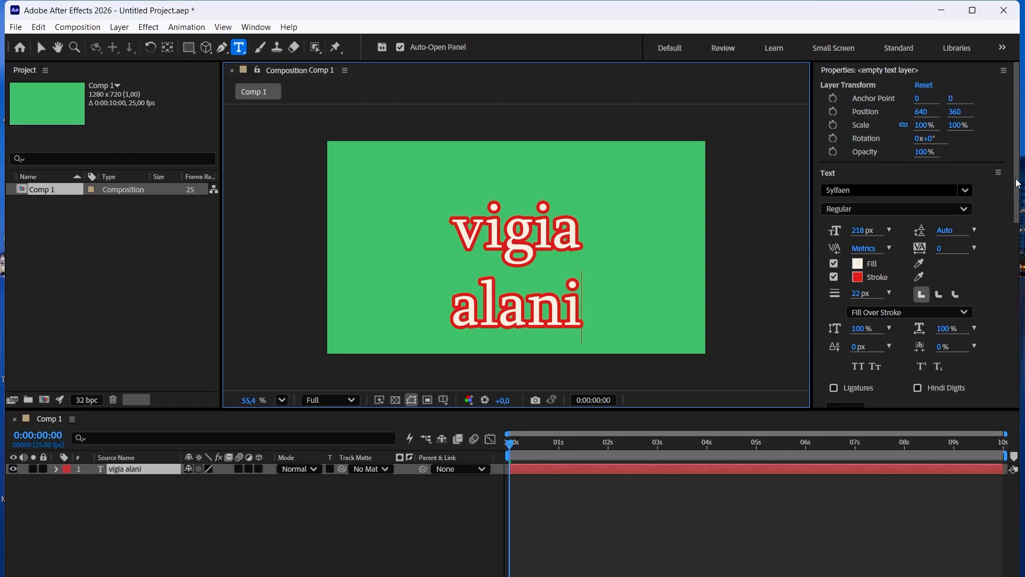
Select both lines of the text layer and set their font size to 60 px.
drag(1018, 183, 1018, 240)
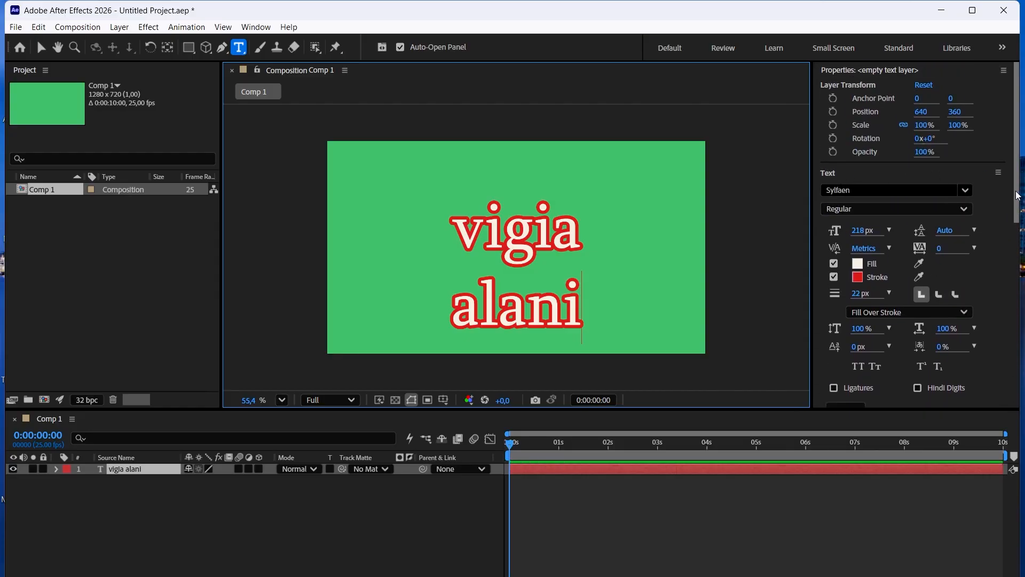
mouse_move(1020, 205)
mouse_down()
mouse_move(1021, 409)
mouse_move(1019, 184)
mouse_up()
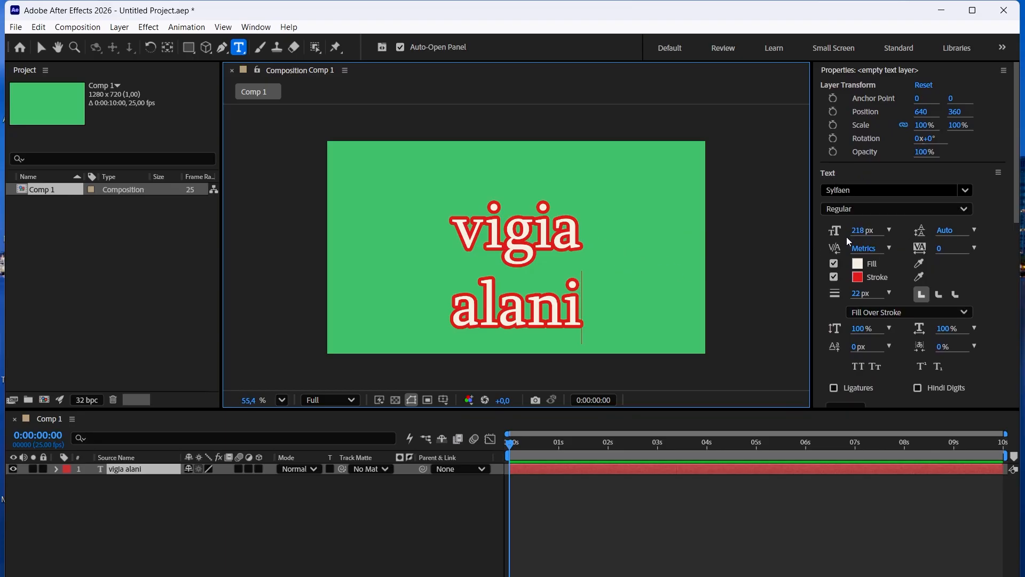
double_click(583, 297)
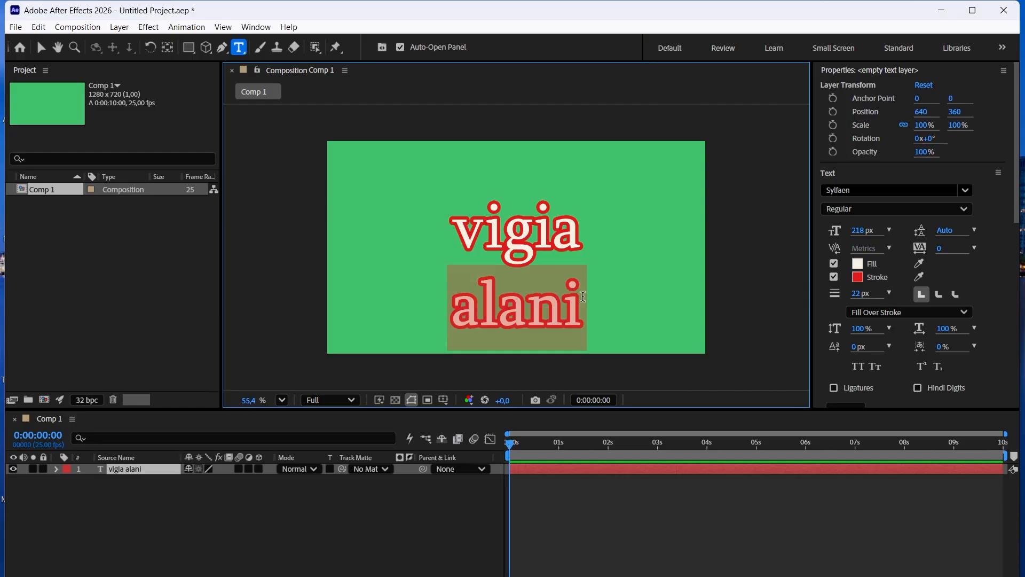
key(ctrl+a)
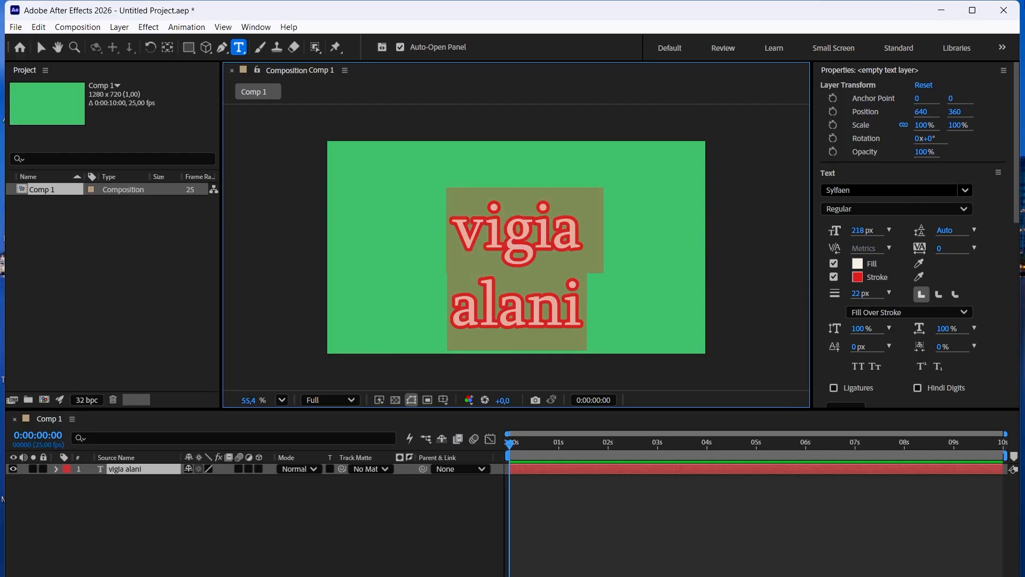
click(888, 231)
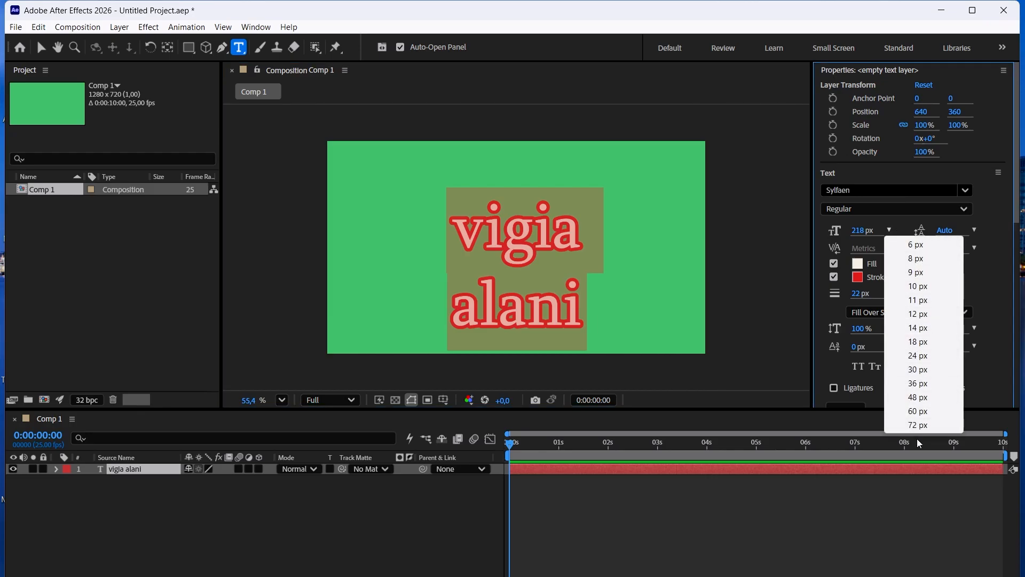
click(919, 288)
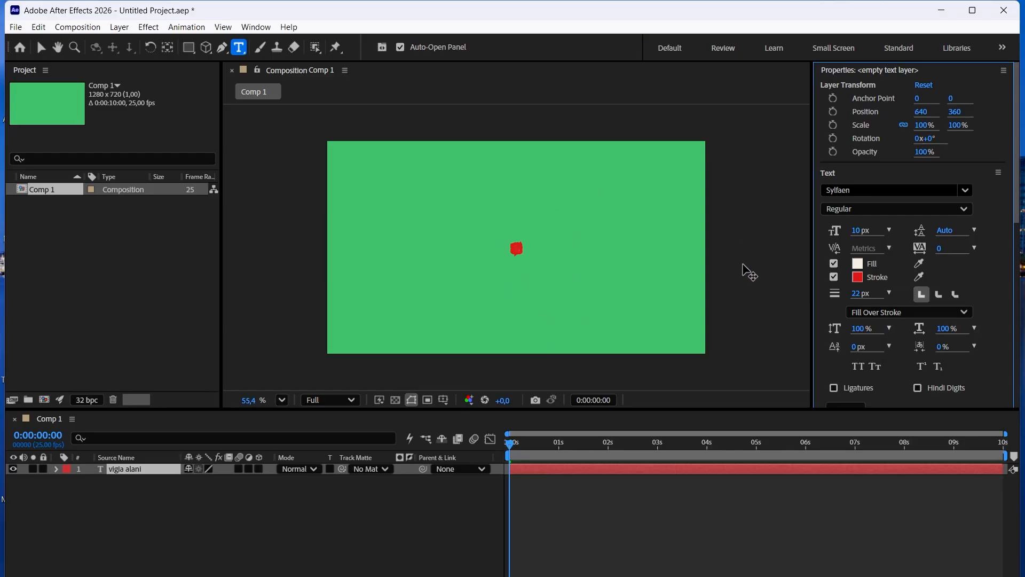
click(889, 230)
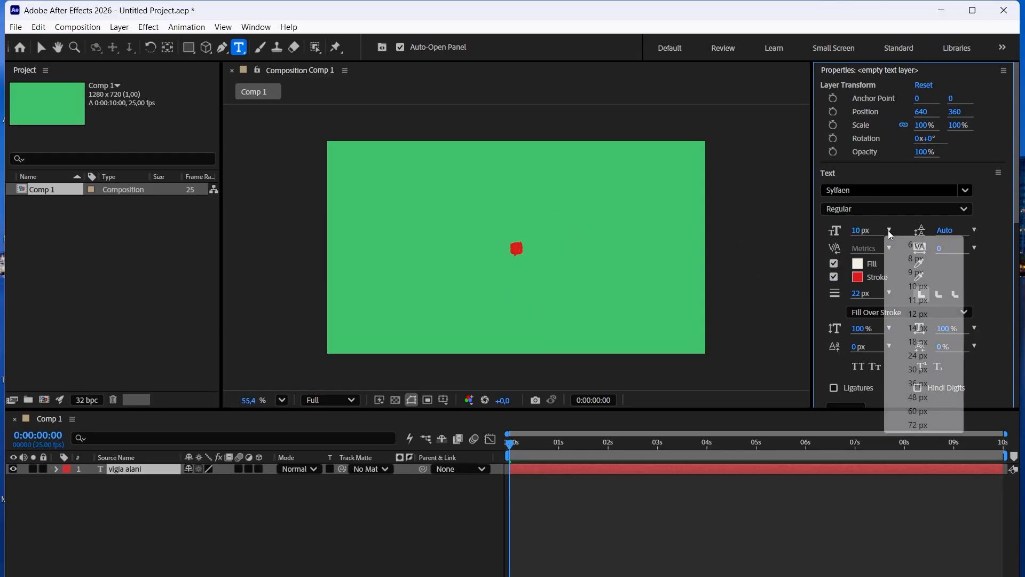
click(923, 410)
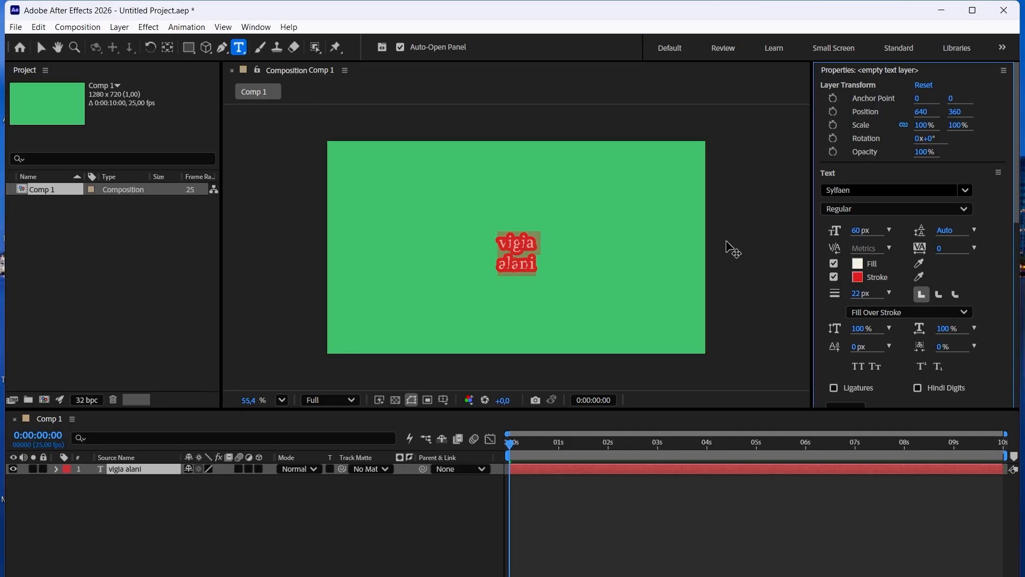
Try to set the font size to 72 px without selecting the text's characters.
click(536, 241)
scroll(542, 245, up, 5)
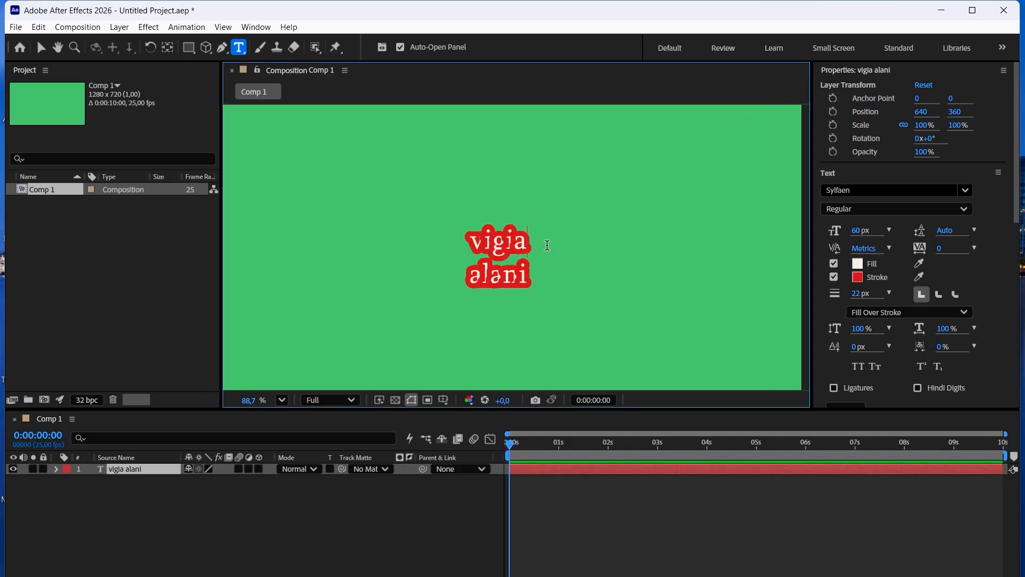
scroll(578, 222, down, 4)
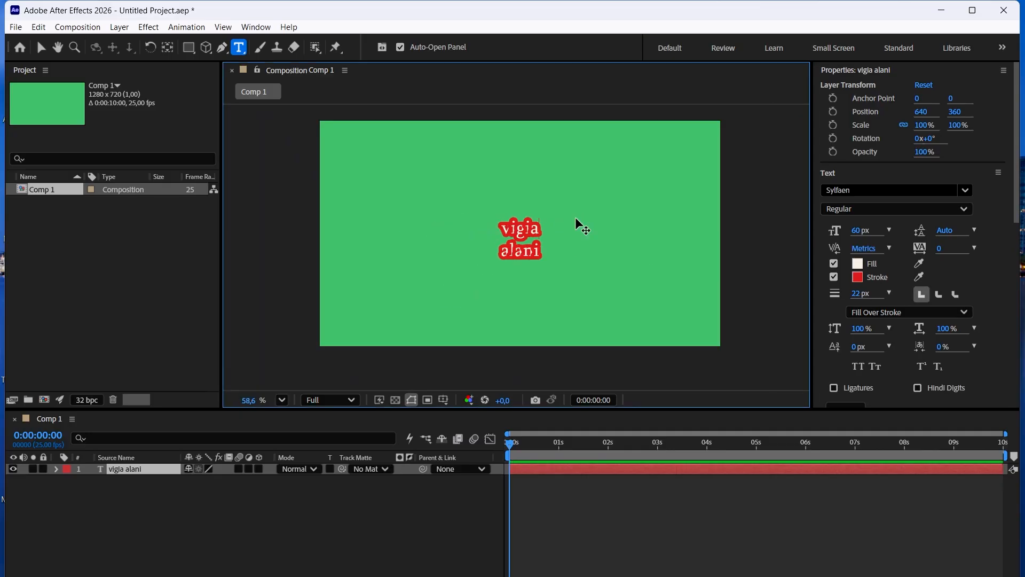
click(890, 230)
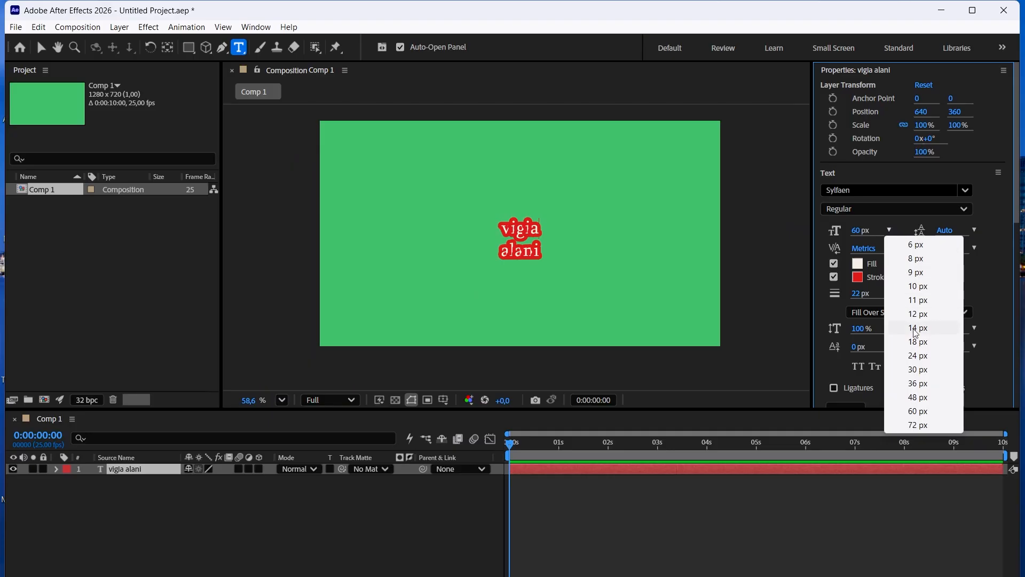
click(919, 425)
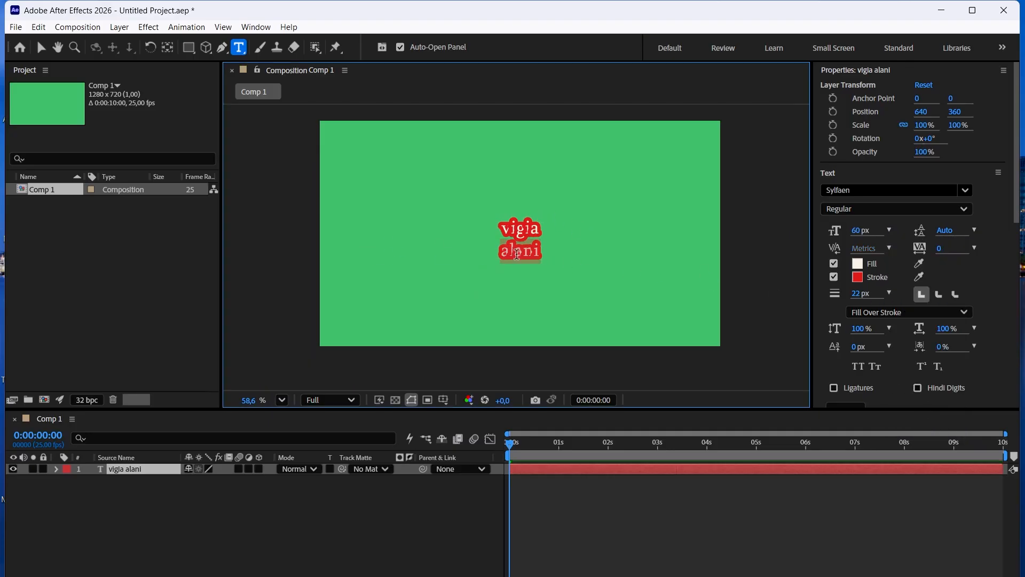
Select both lines of the text layer and set their font size to 120 px.
drag(550, 256, 497, 231)
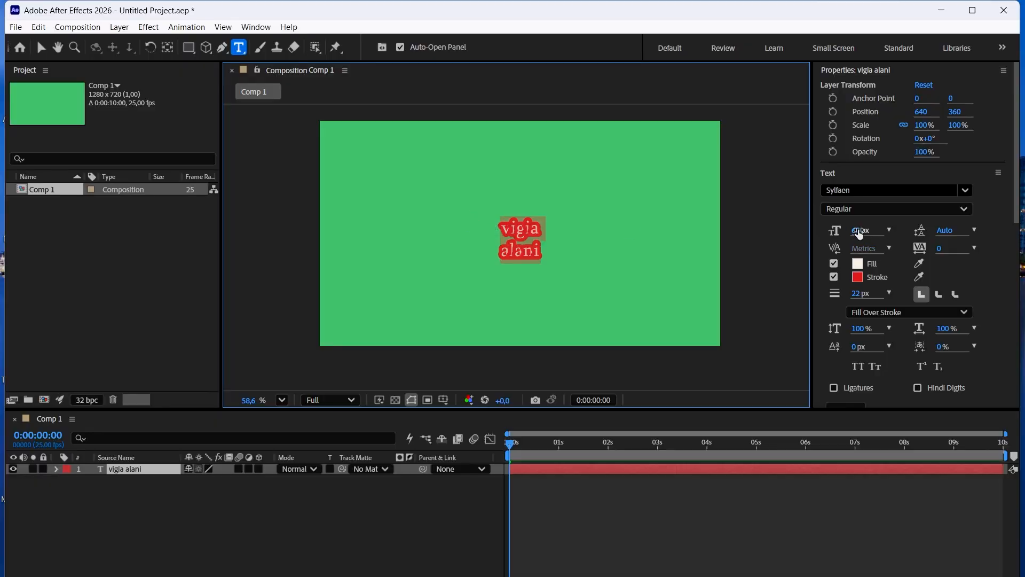
click(860, 231)
text(120)
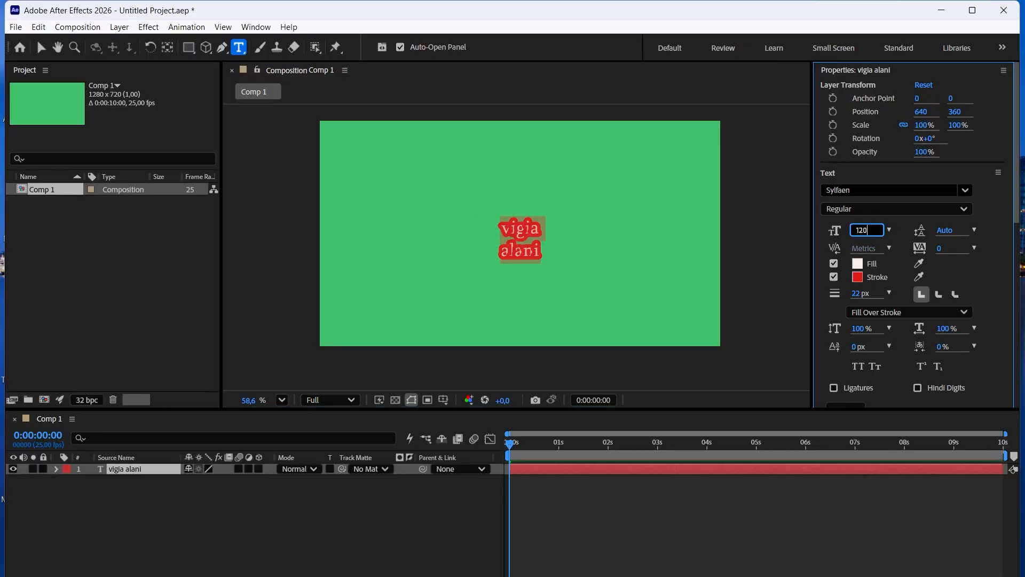
key(Return)
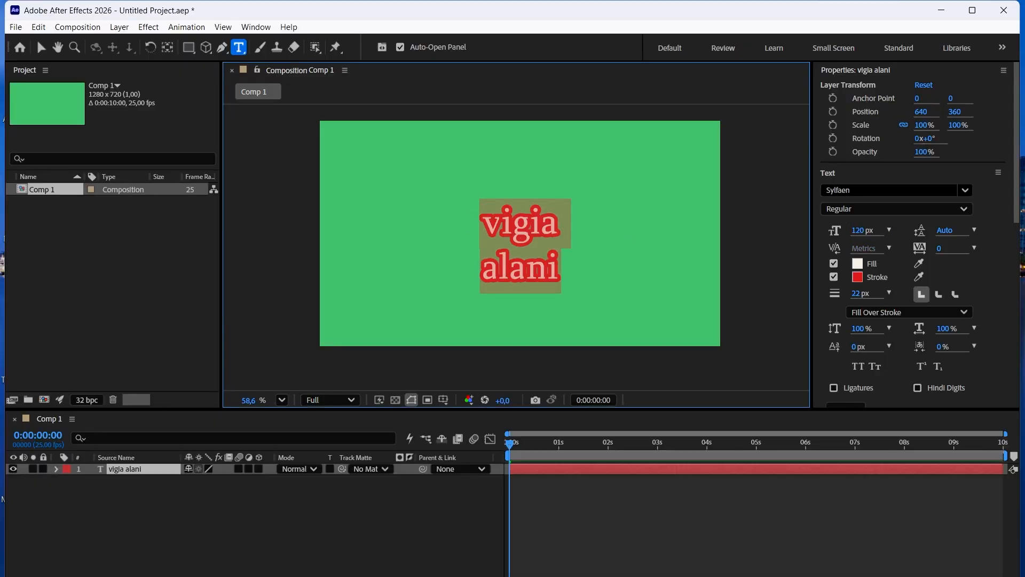
click(1002, 279)
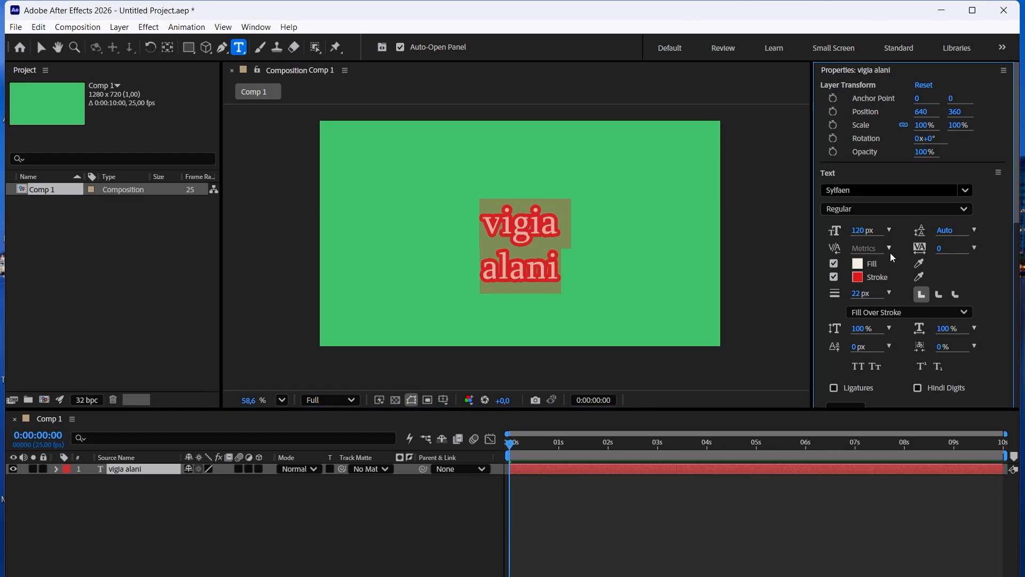
click(566, 260)
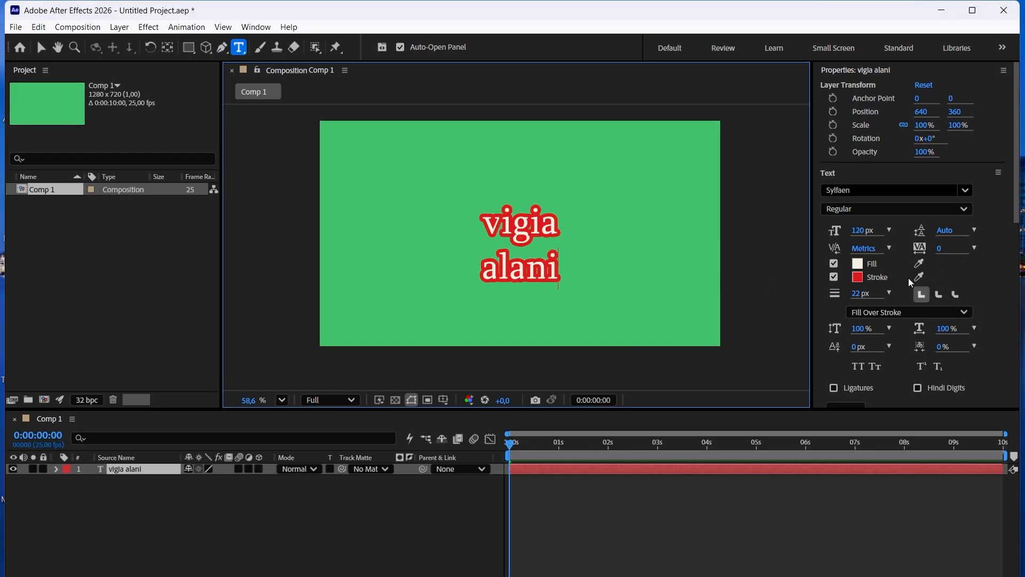
Try to set the text fill color to the yellow D1D72D with no characters selected.
click(857, 263)
click(633, 294)
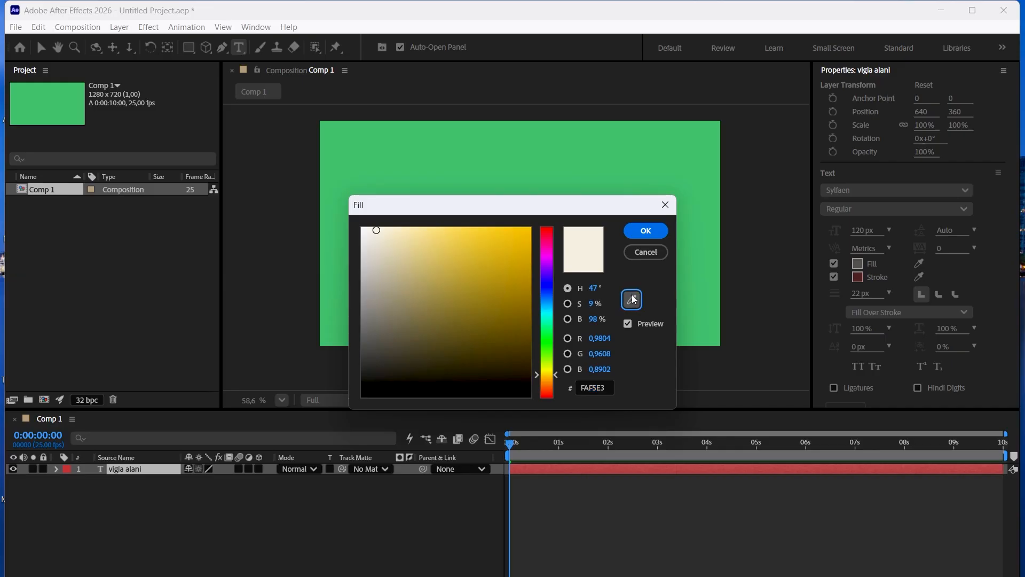
click(547, 368)
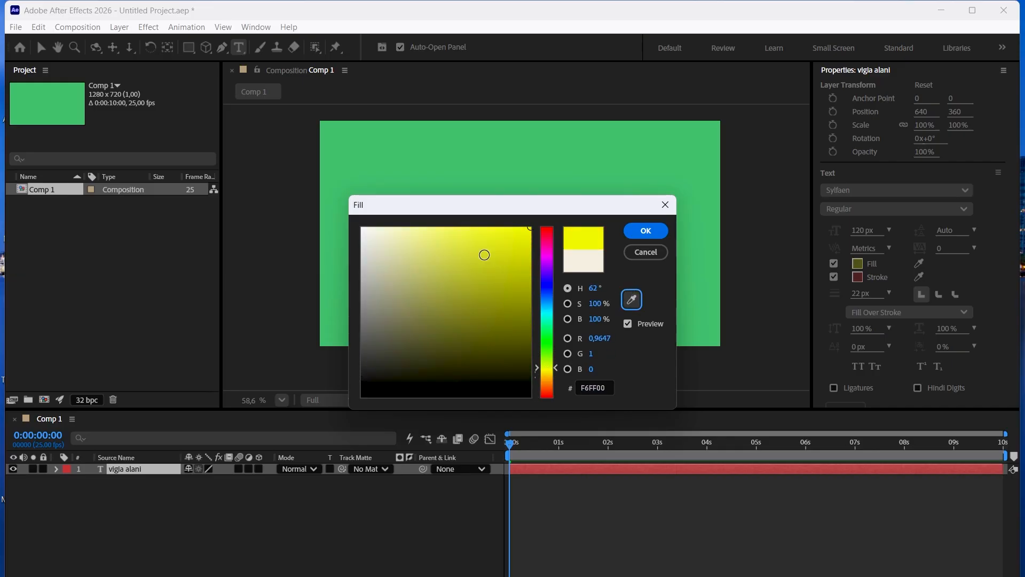
click(646, 230)
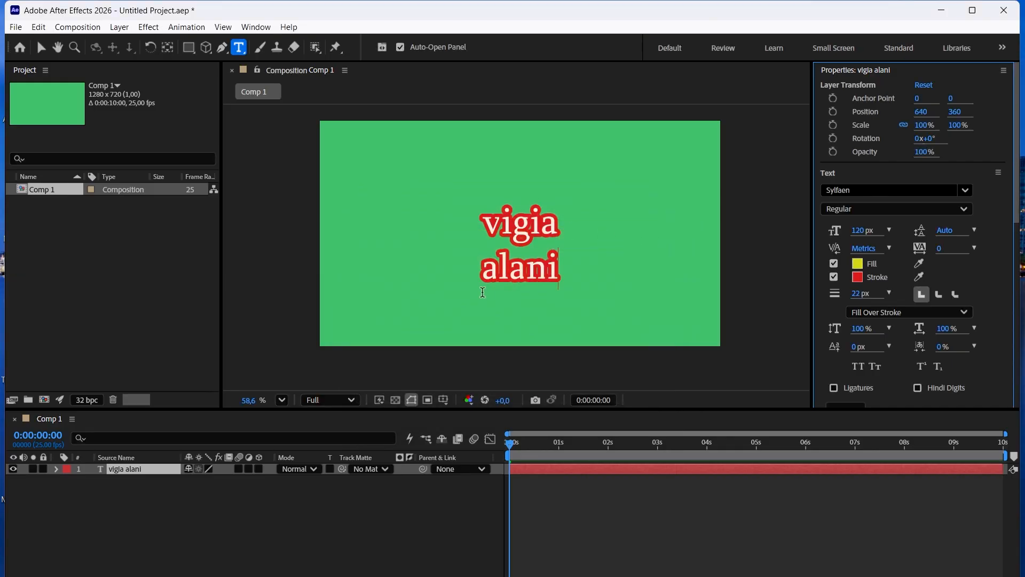
Select all the text and change its fill color to a golden yellow.
double_click(567, 260)
click(567, 267)
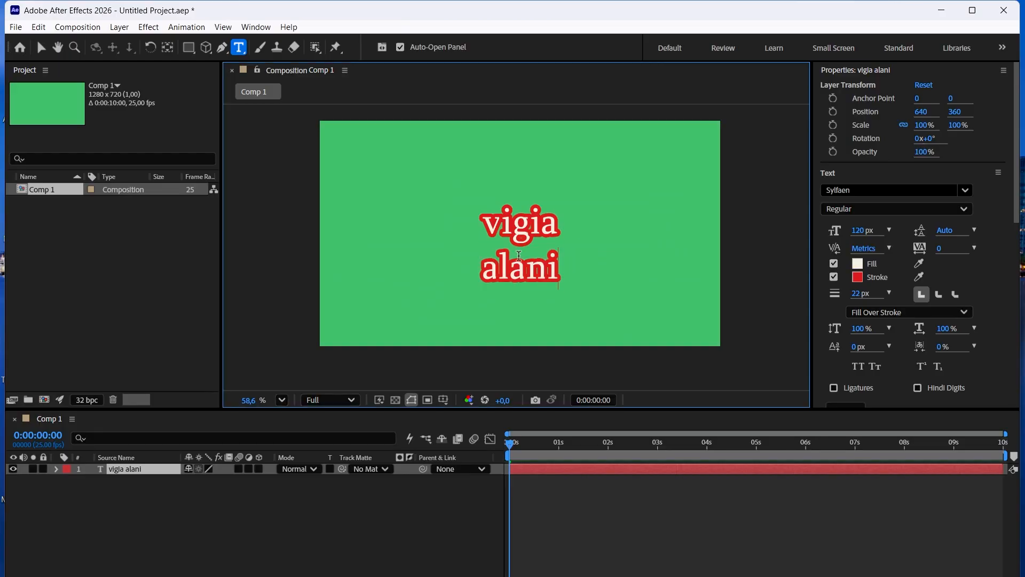
key(ctrl+a)
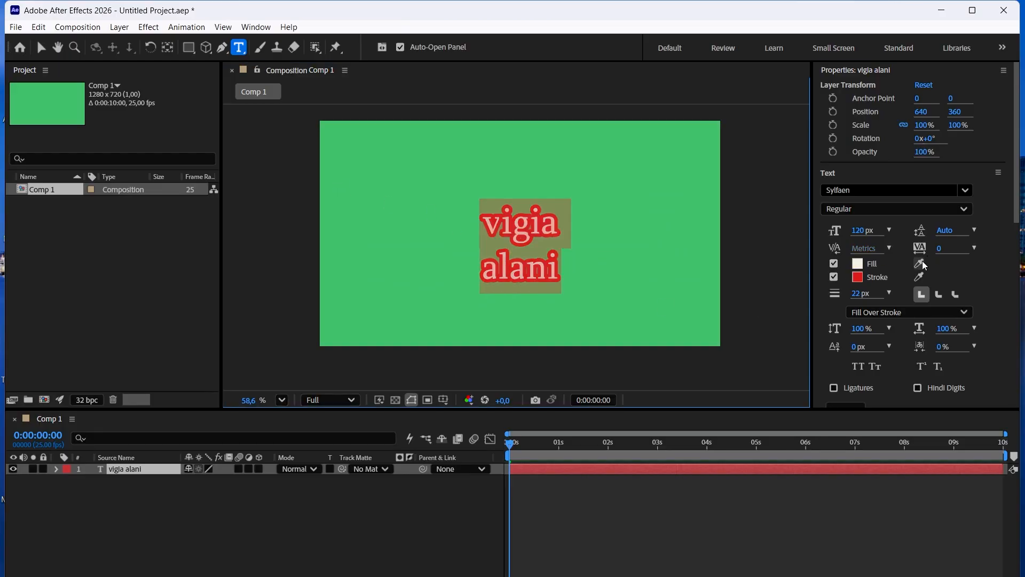
click(859, 265)
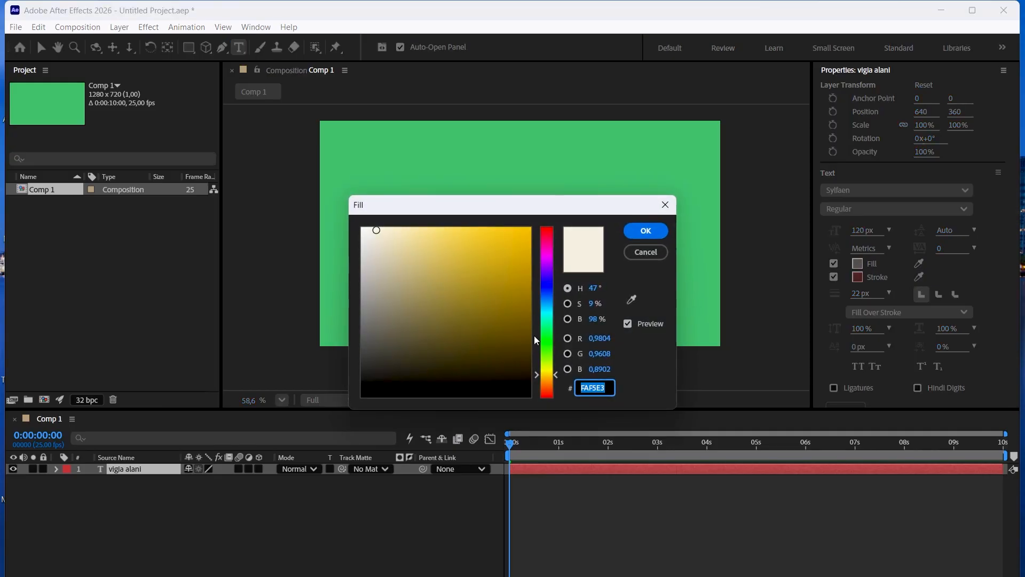
click(523, 254)
click(665, 236)
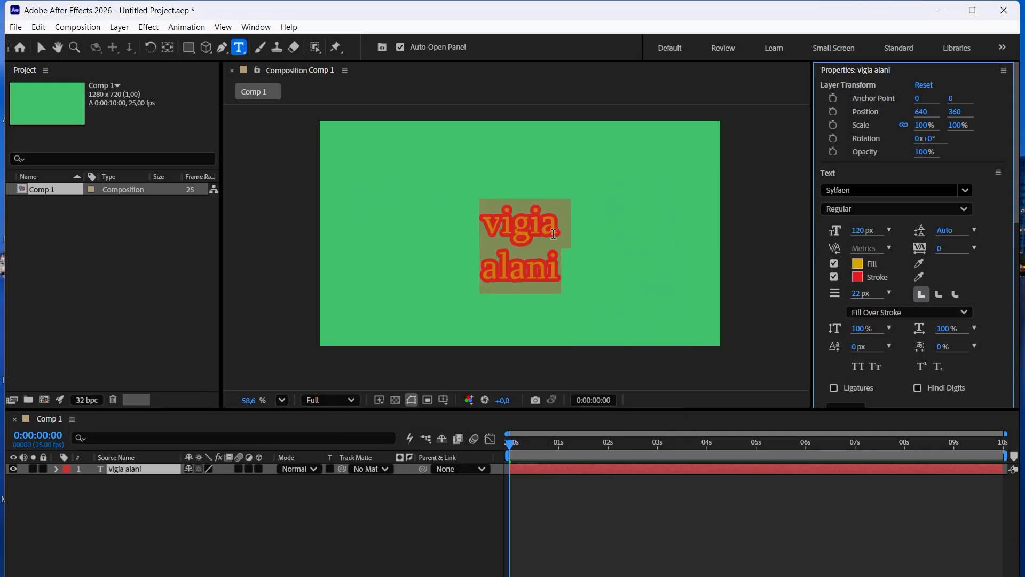
click(578, 268)
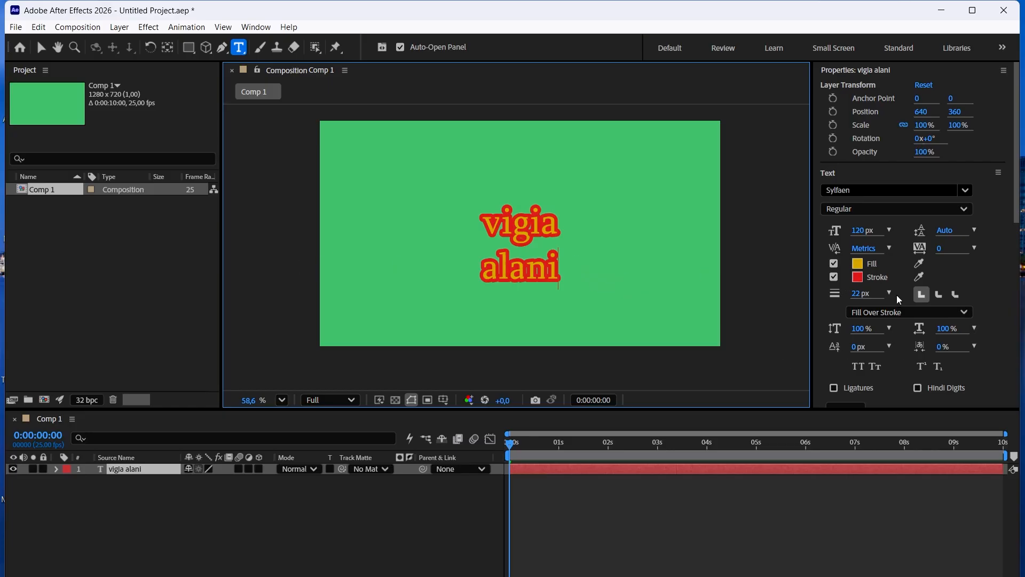
Try to set the stroke width to 5 px without selecting the text's characters.
click(865, 294)
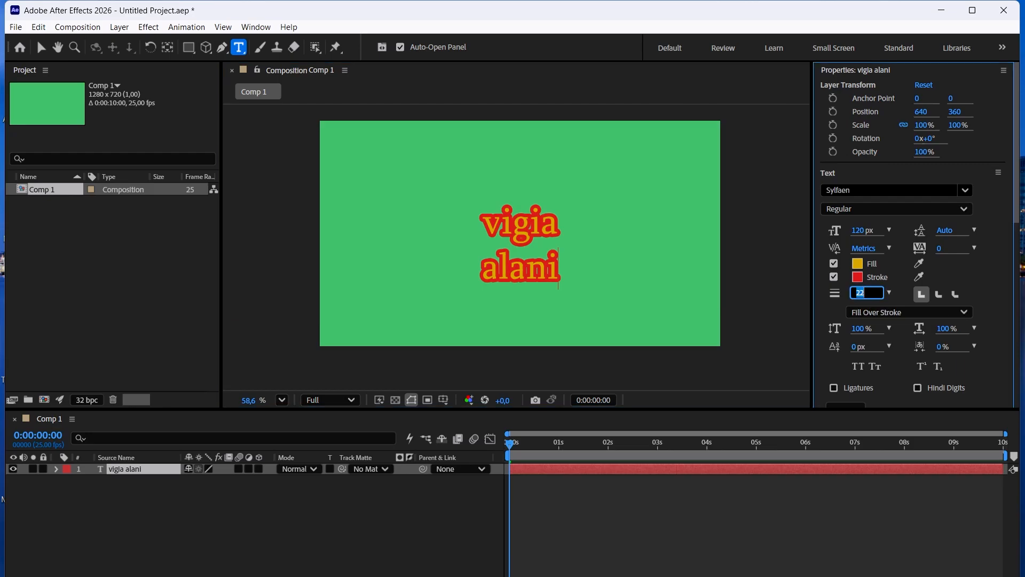
text(5)
key(Return)
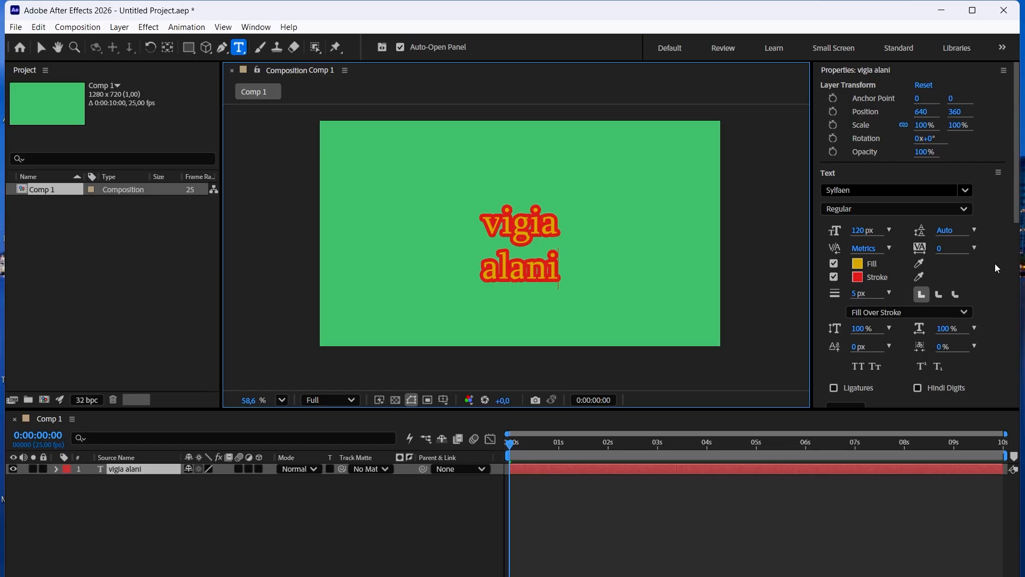
Select both lines of the text and set their stroke width to 5 px.
drag(561, 270, 476, 221)
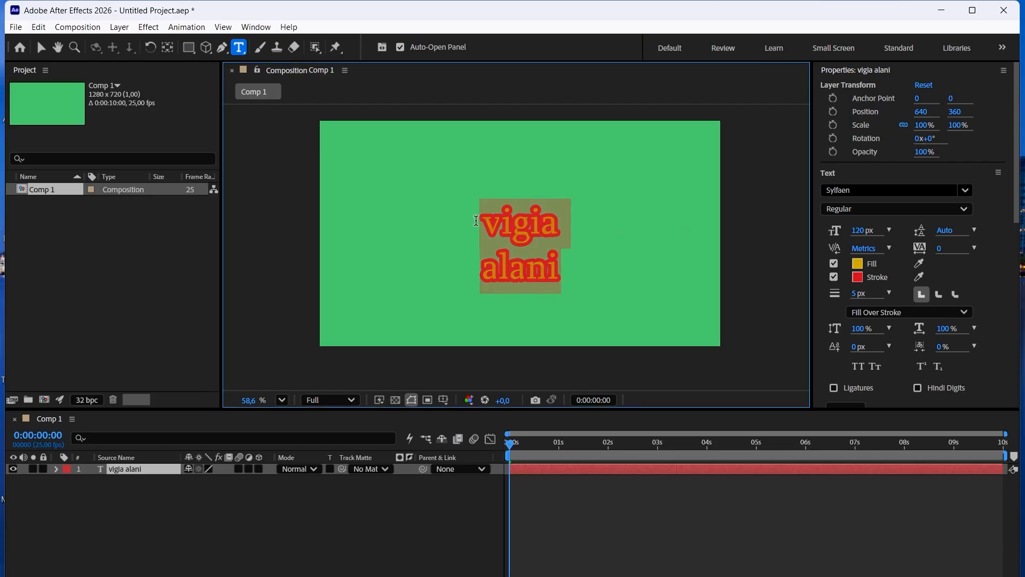
click(860, 293)
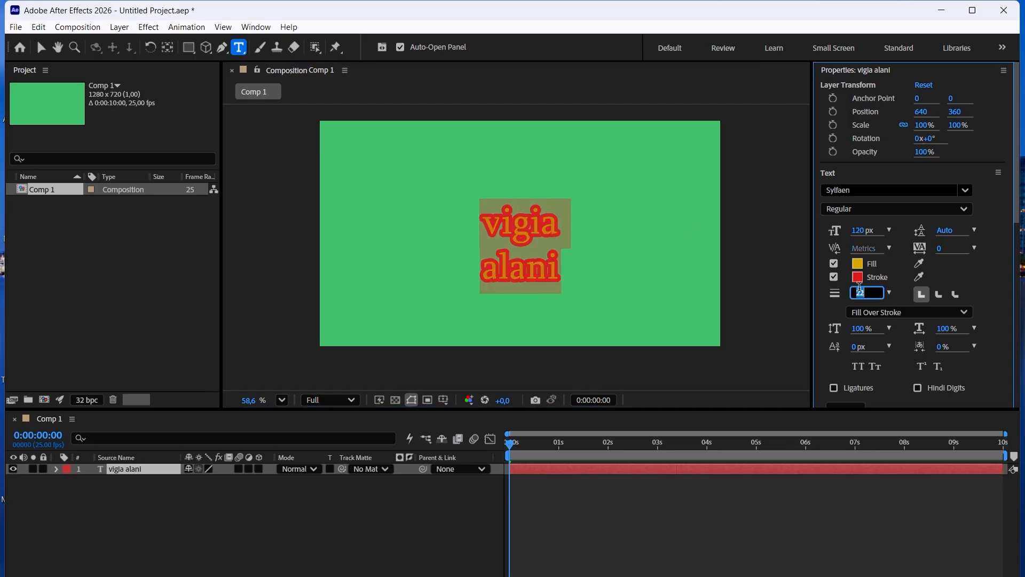
text(5)
key(Return)
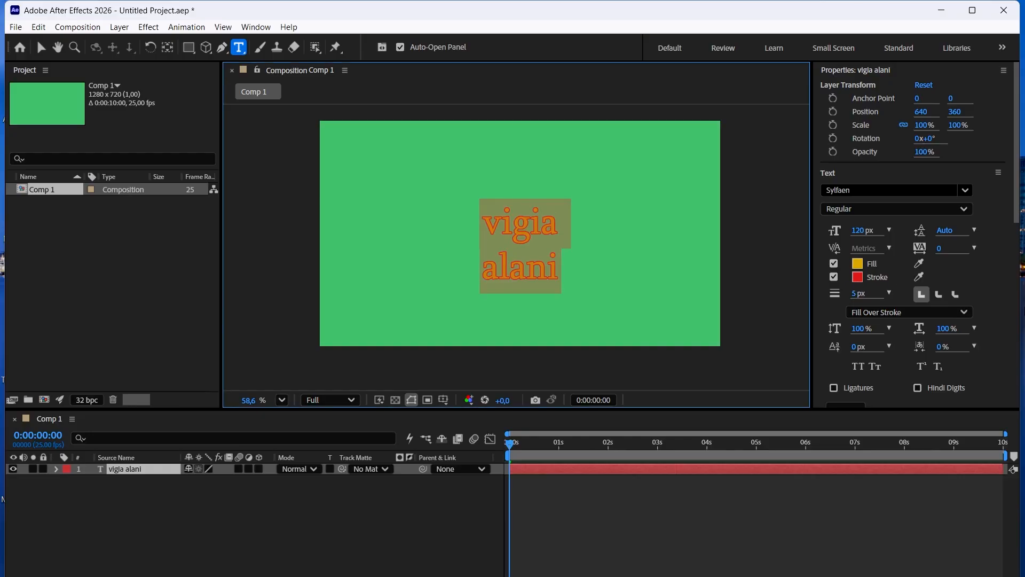
click(989, 285)
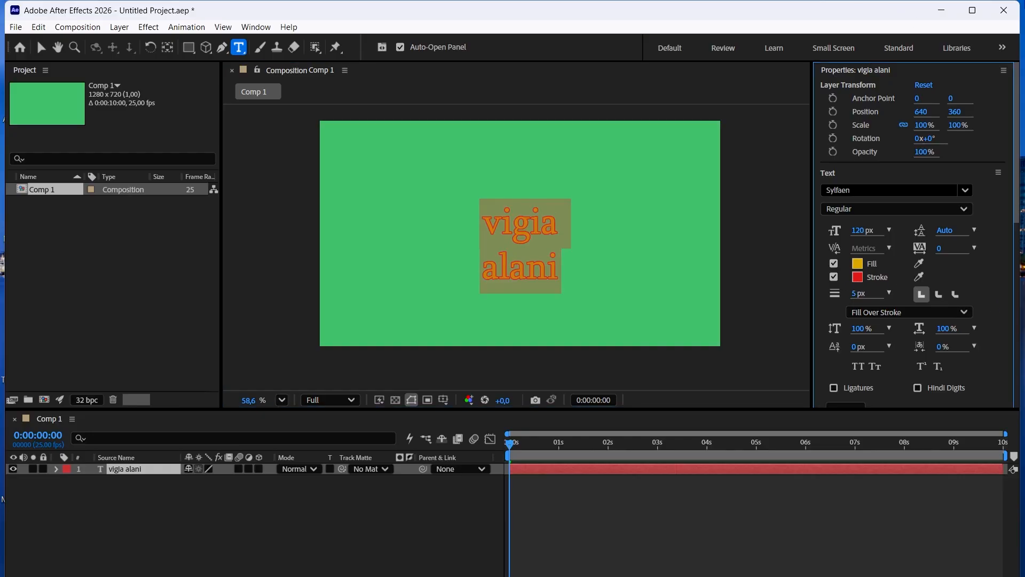
scroll(535, 314, up, 4)
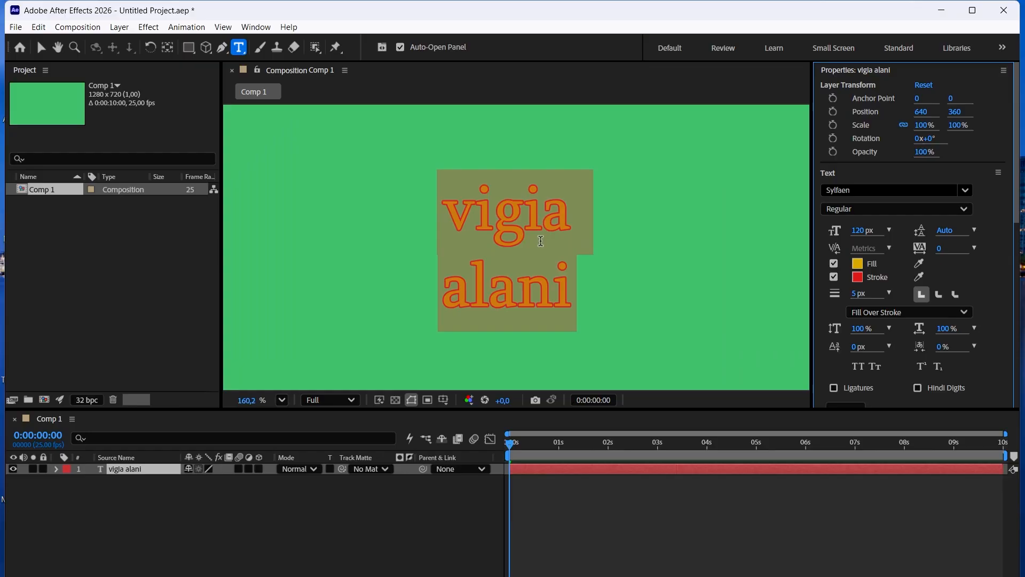
scroll(537, 241, down, 2)
Deselect the characters and try to set the text's stroke width to 25 px.
click(578, 286)
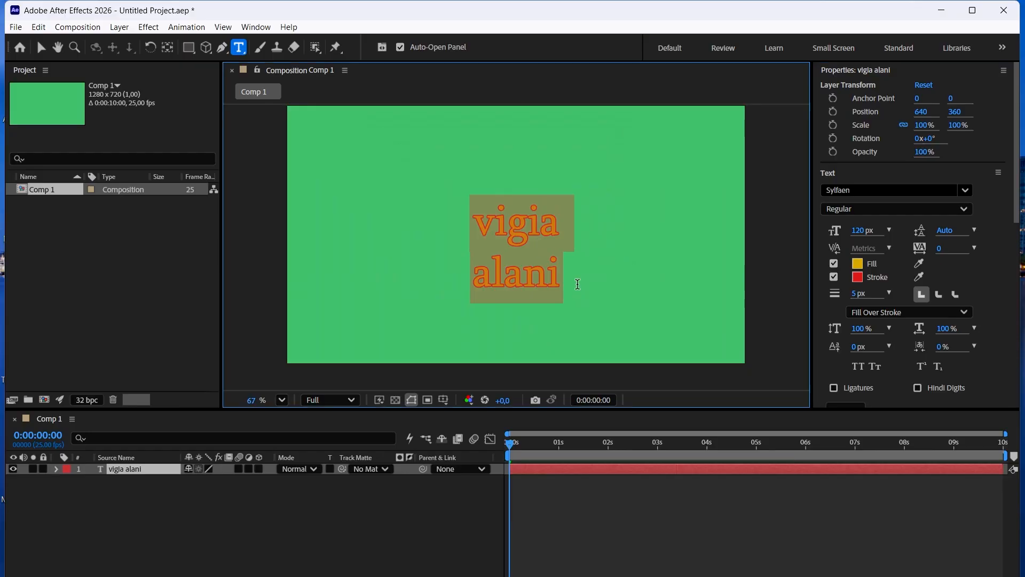
scroll(585, 289, down, 2)
click(851, 293)
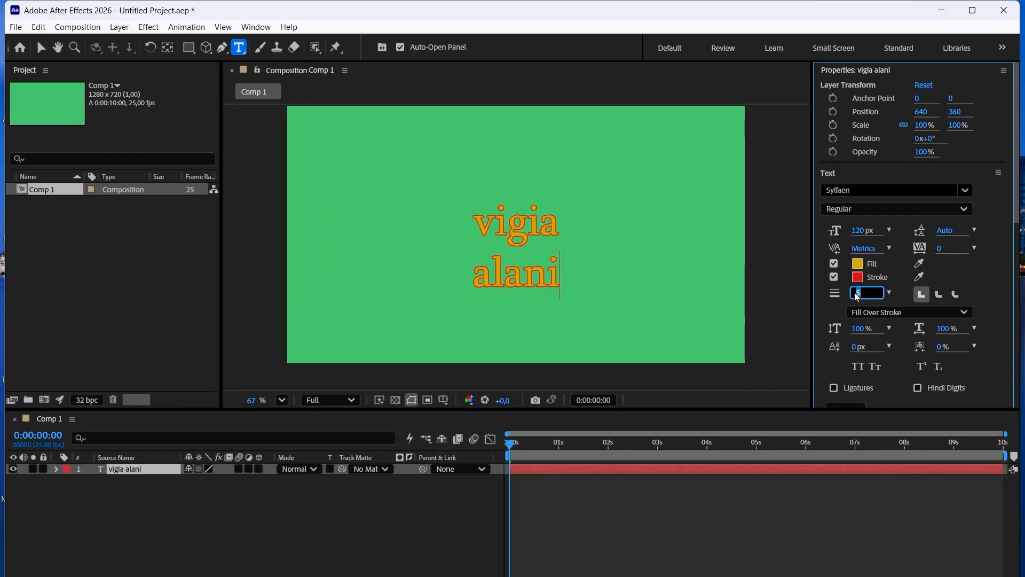
text(25)
key(Return)
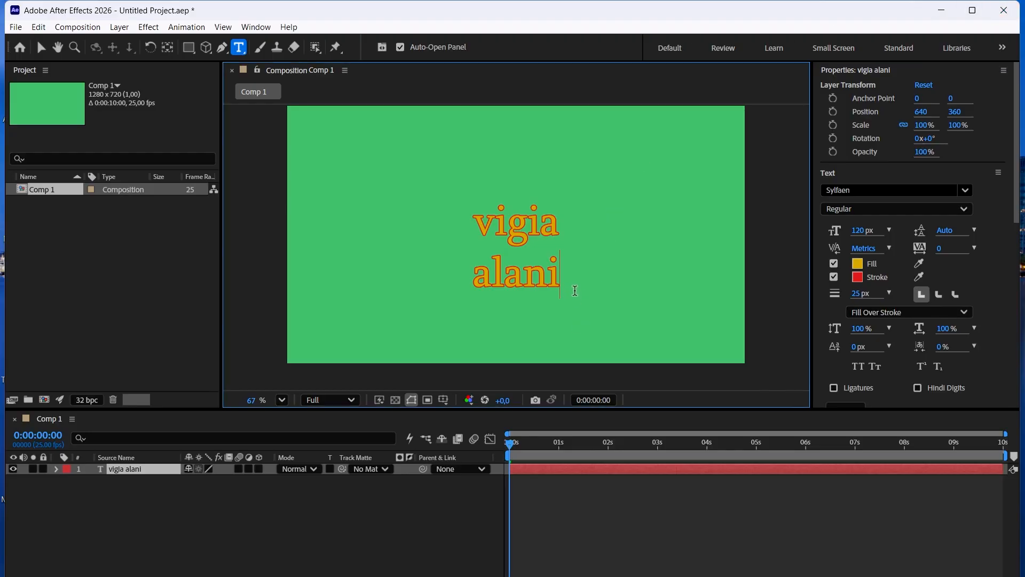
Select both lines of the text and set their stroke width to 25 px.
drag(561, 277, 440, 218)
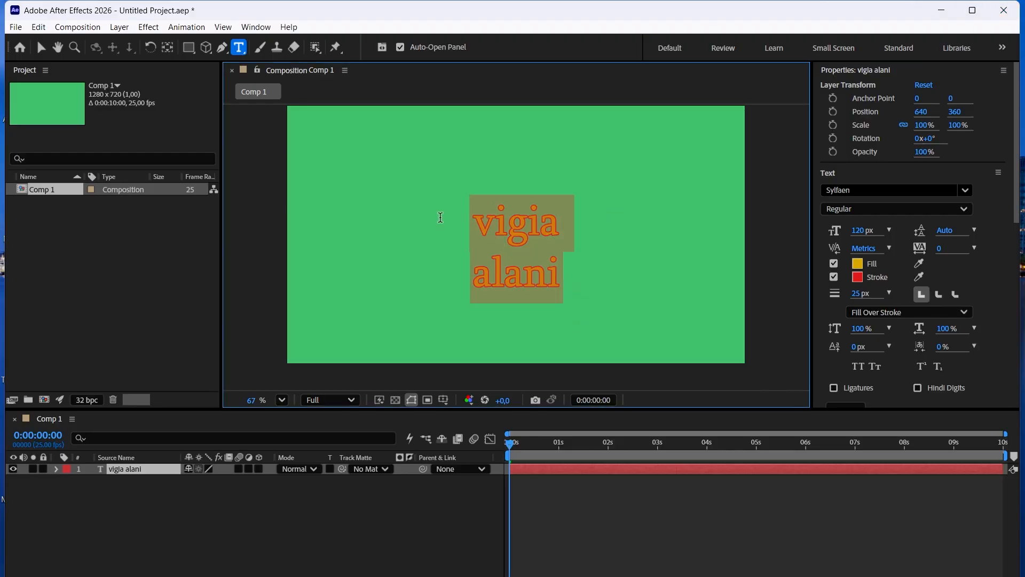
click(858, 293)
text(25)
key(Return)
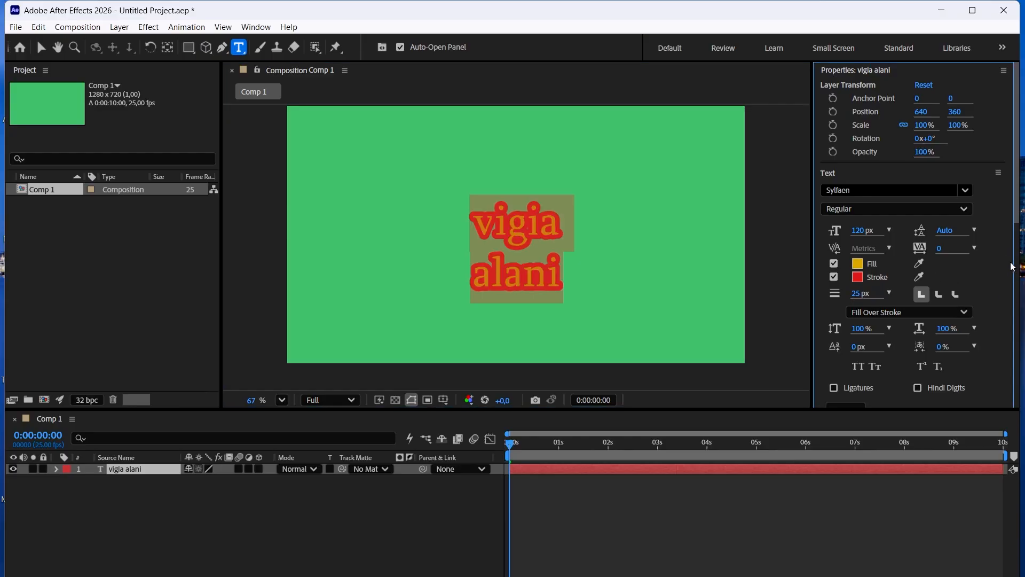
Bring up the layer alignment options for the composition.
drag(1017, 218, 1021, 241)
scroll(1021, 241, down, 5)
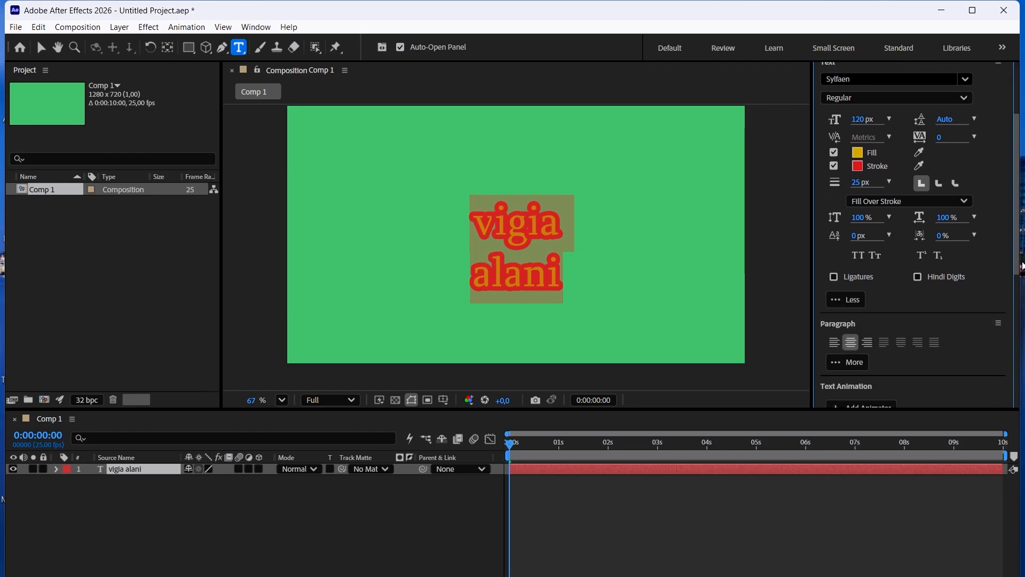
scroll(824, 218, down, 5)
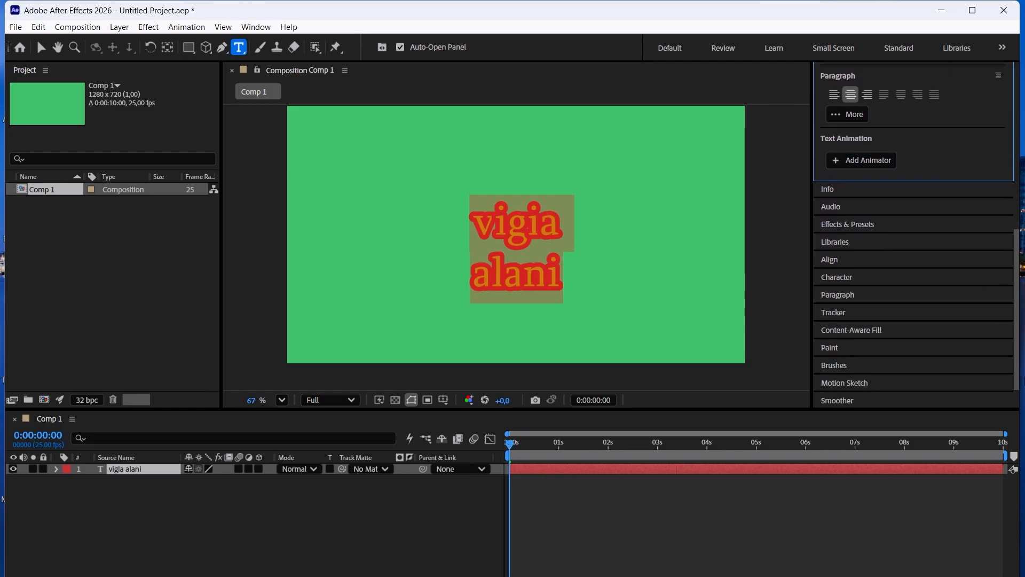
click(826, 222)
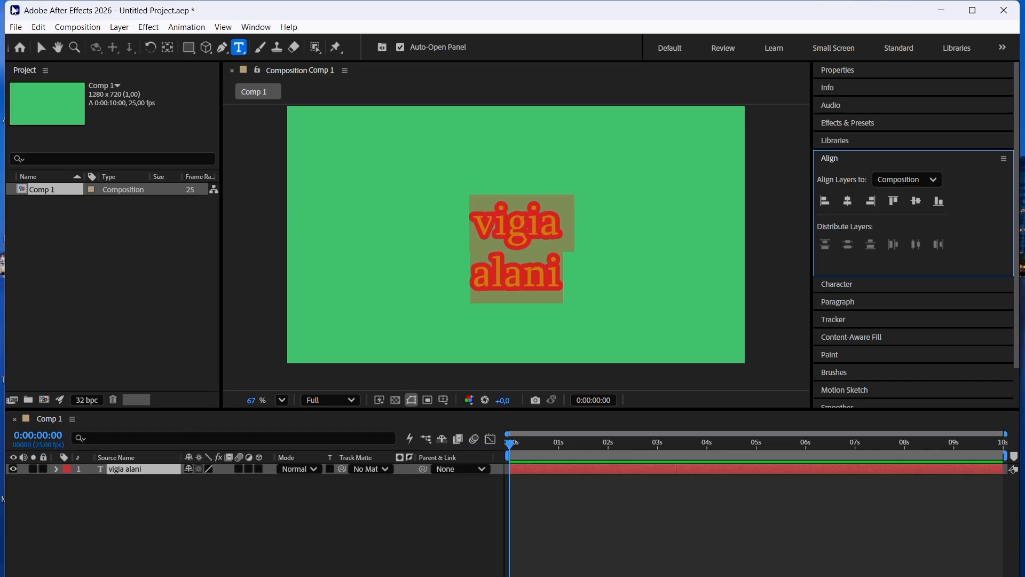
Move the text layer to the composition's upper-left area, then center it horizontally and vertically in the composition.
click(36, 52)
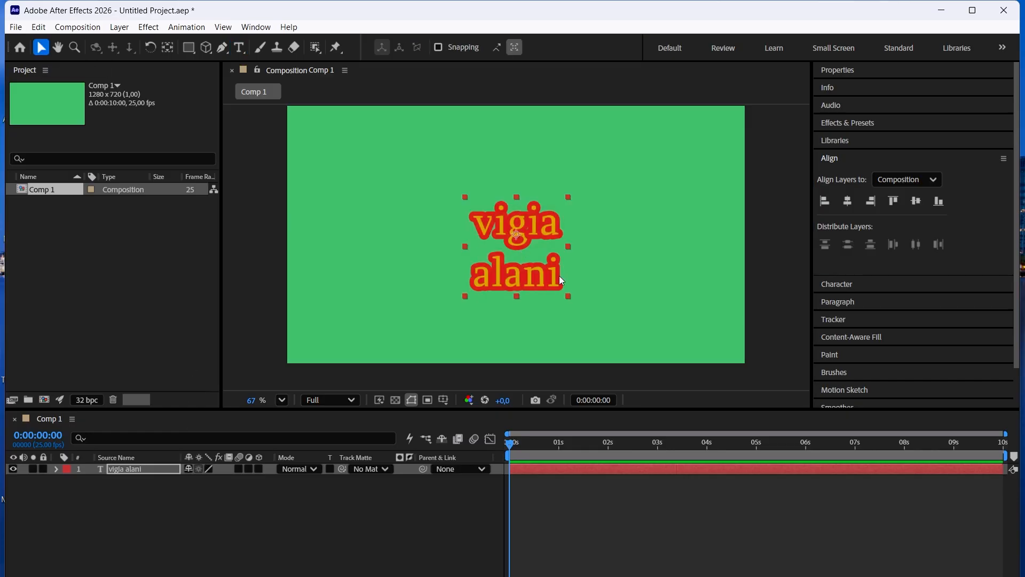
drag(561, 279, 422, 218)
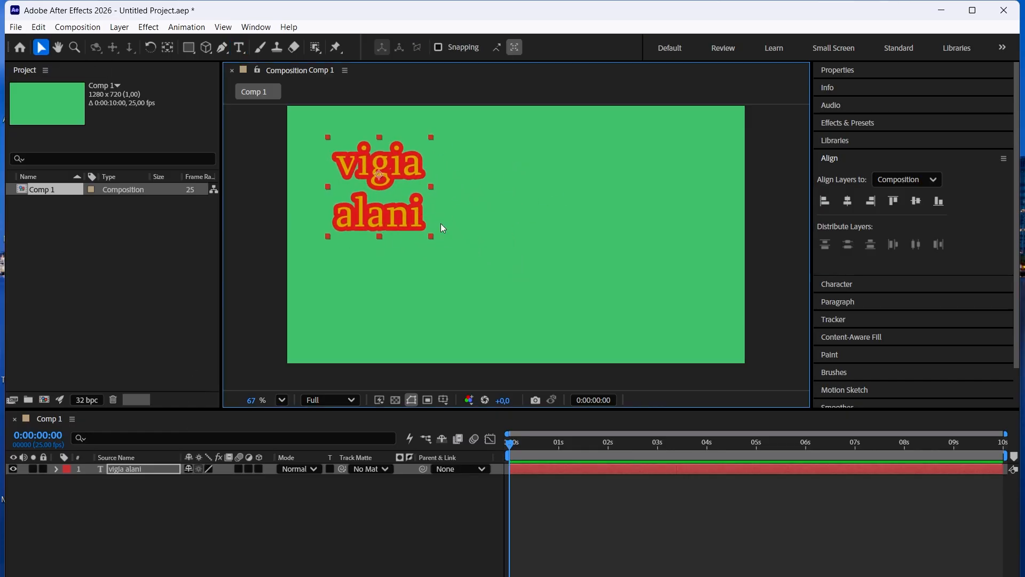
click(849, 201)
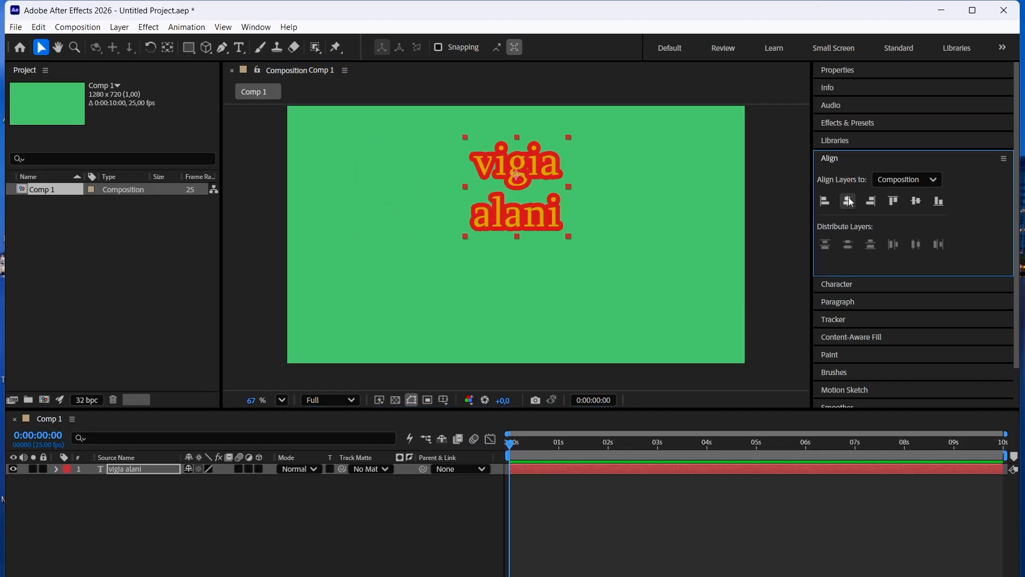
click(917, 203)
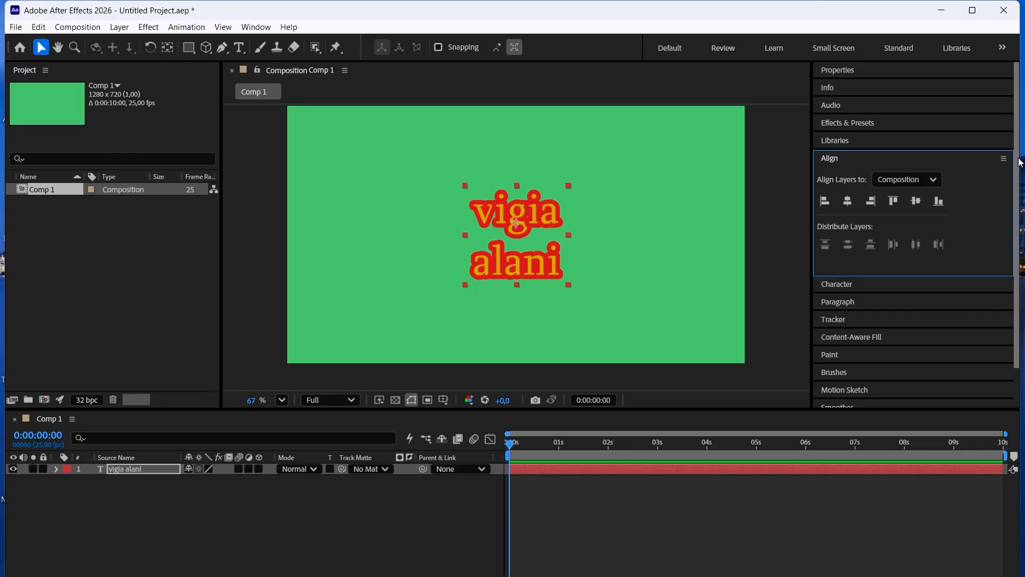
Expand the text layer in the timeline and reveal its Transform properties.
drag(1018, 156, 1018, 176)
click(538, 235)
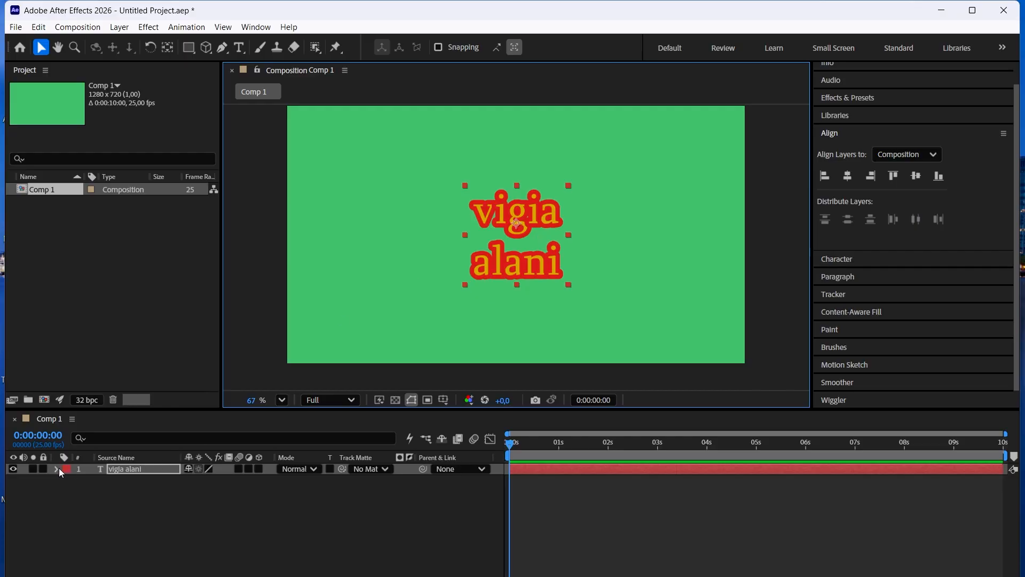
click(99, 467)
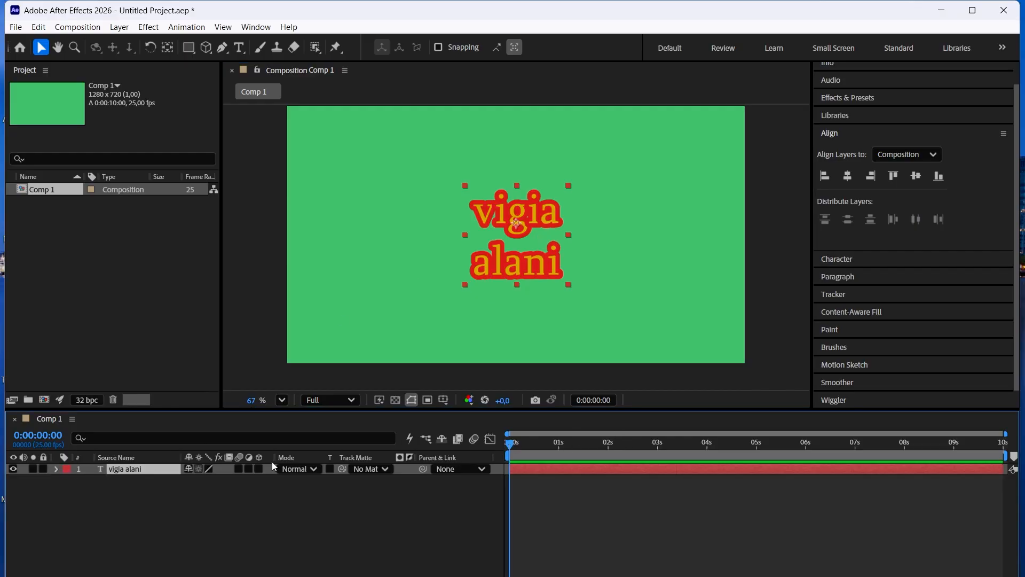
click(56, 469)
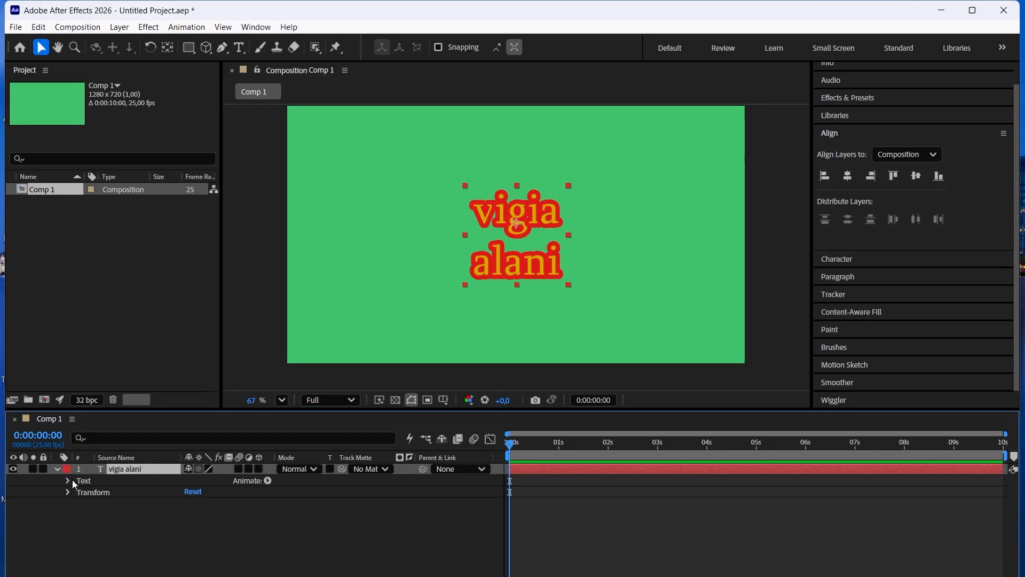
click(67, 482)
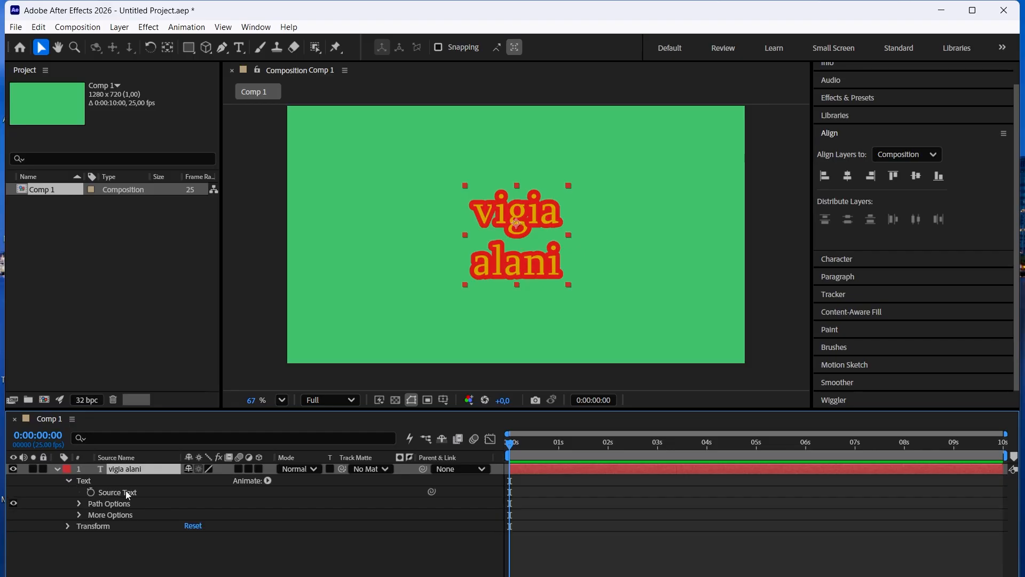
click(69, 481)
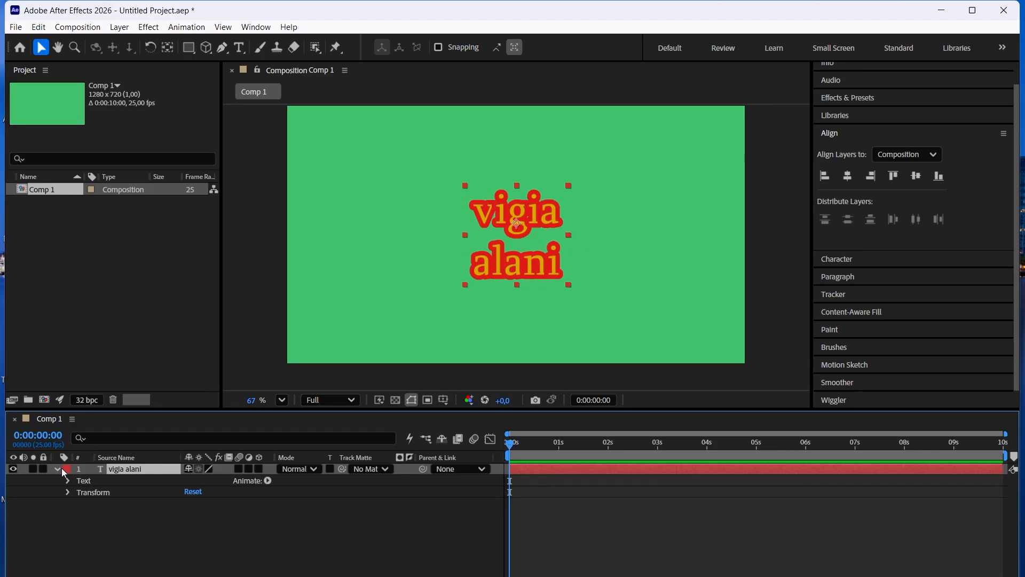
click(56, 470)
click(57, 470)
click(70, 481)
click(69, 482)
click(68, 491)
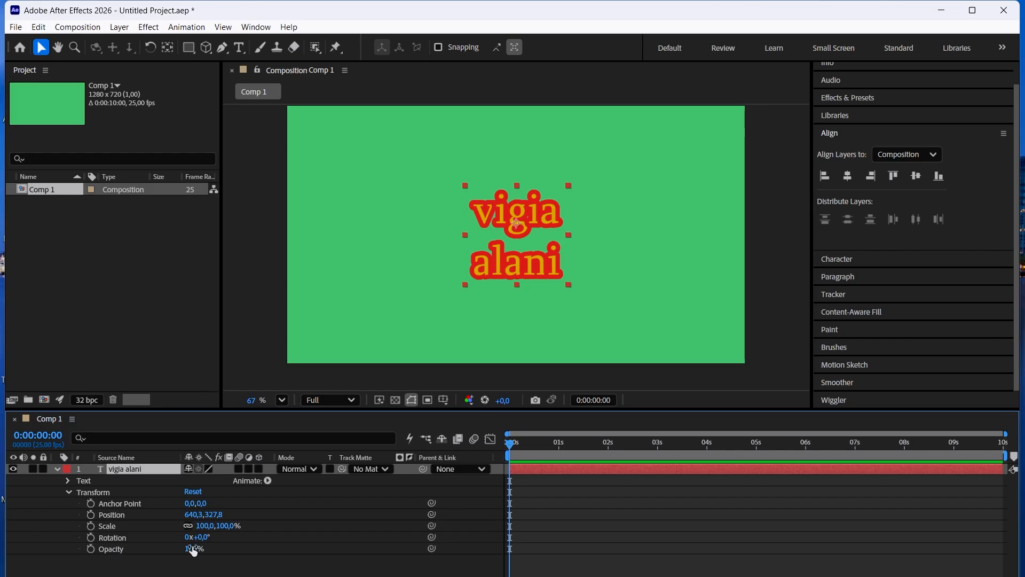
Try rotating the text layer with its Rotation property and undo the rotation.
mouse_move(193, 551)
mouse_down()
mouse_move(140, 551)
mouse_move(193, 552)
mouse_up()
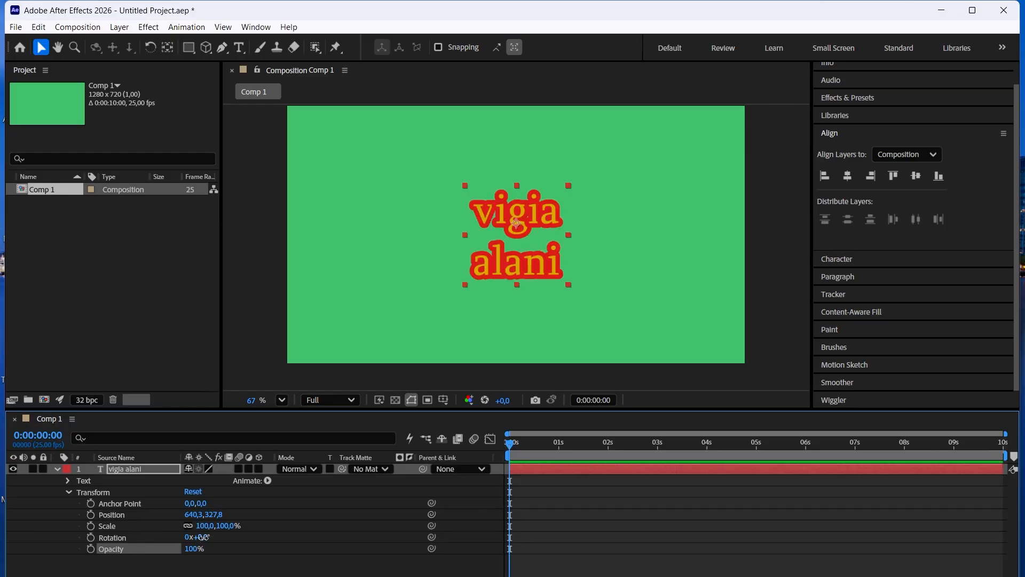
drag(203, 537, 300, 517)
drag(300, 517, 296, 527)
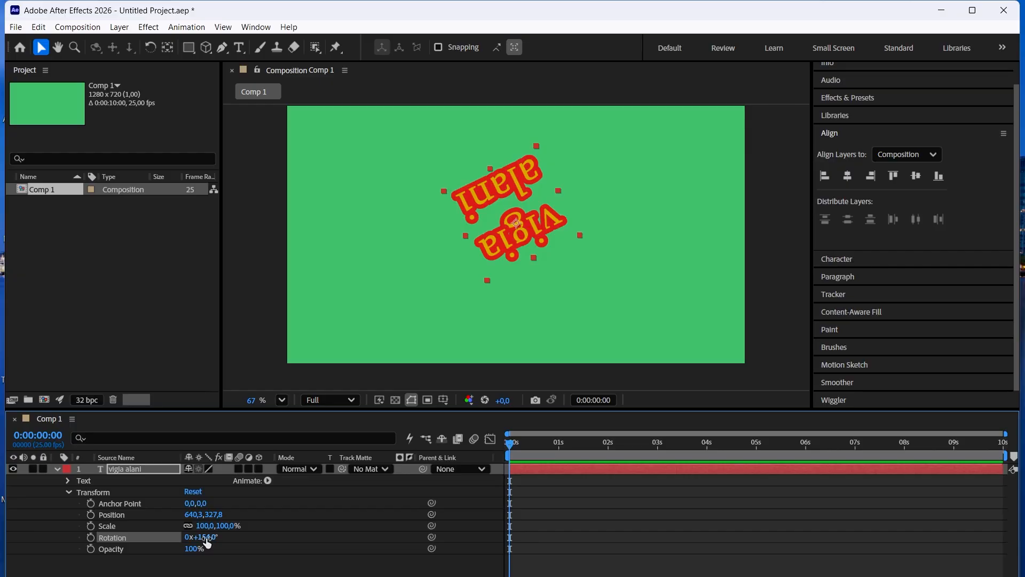
key(ctrl+z)
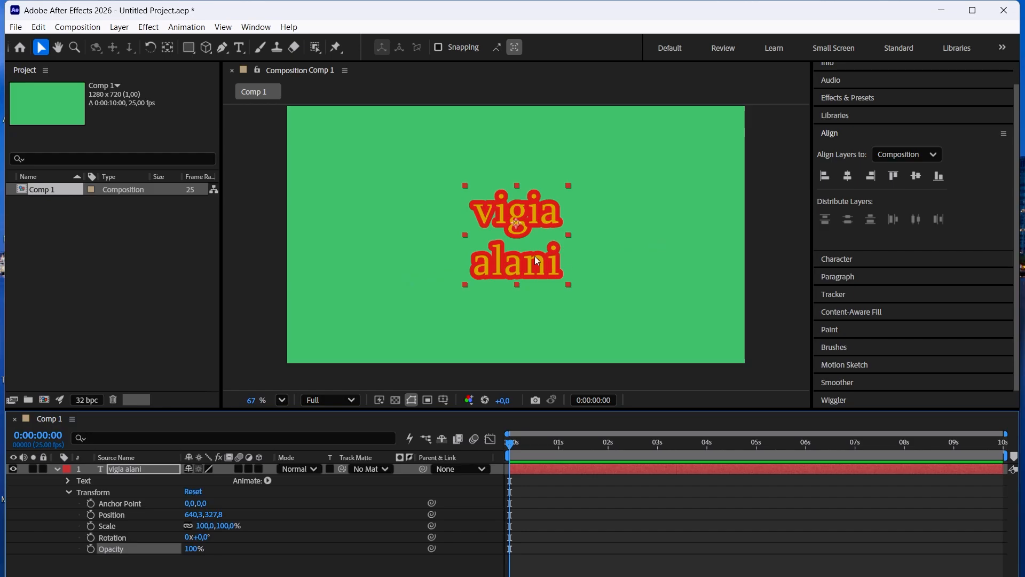
Scale the text layer to 133% and shift its position to about 589.3, 338.8.
click(107, 525)
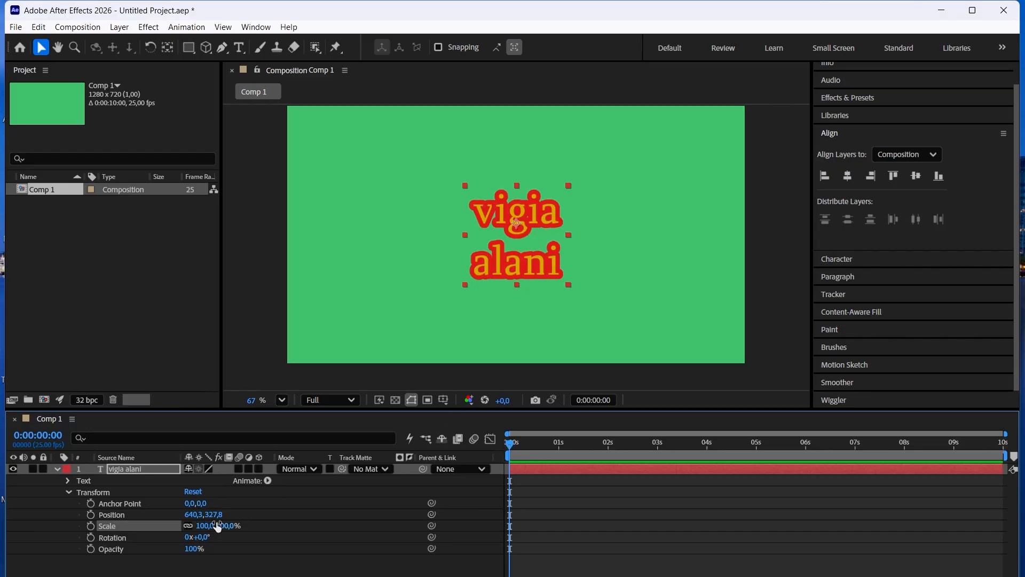
drag(210, 529, 206, 503)
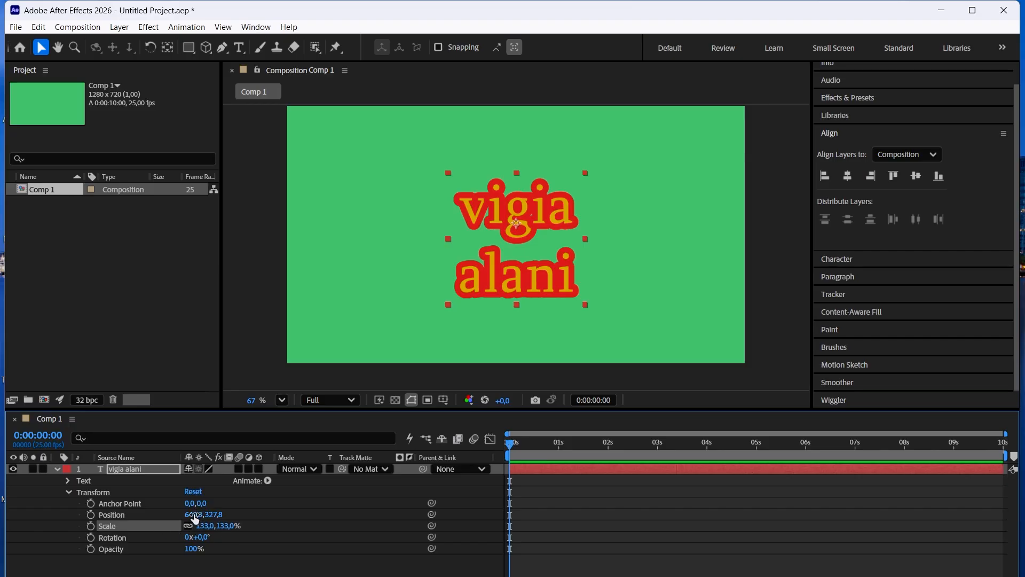
drag(193, 514, 218, 523)
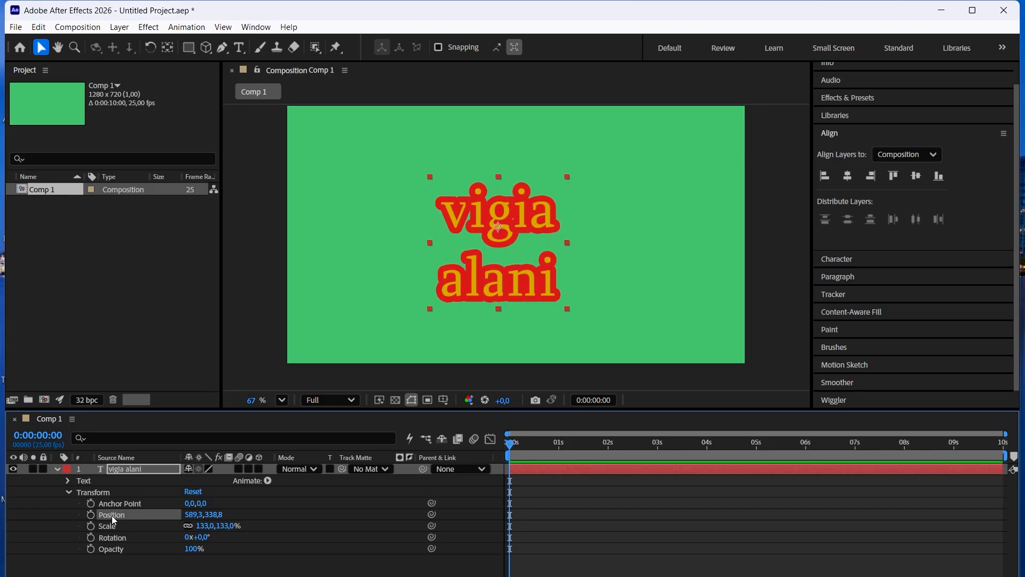
Animate the text layer's position from about 231.1, 282.1 at 0 s to about 984.9, 301.5 at 2 s.
click(496, 225)
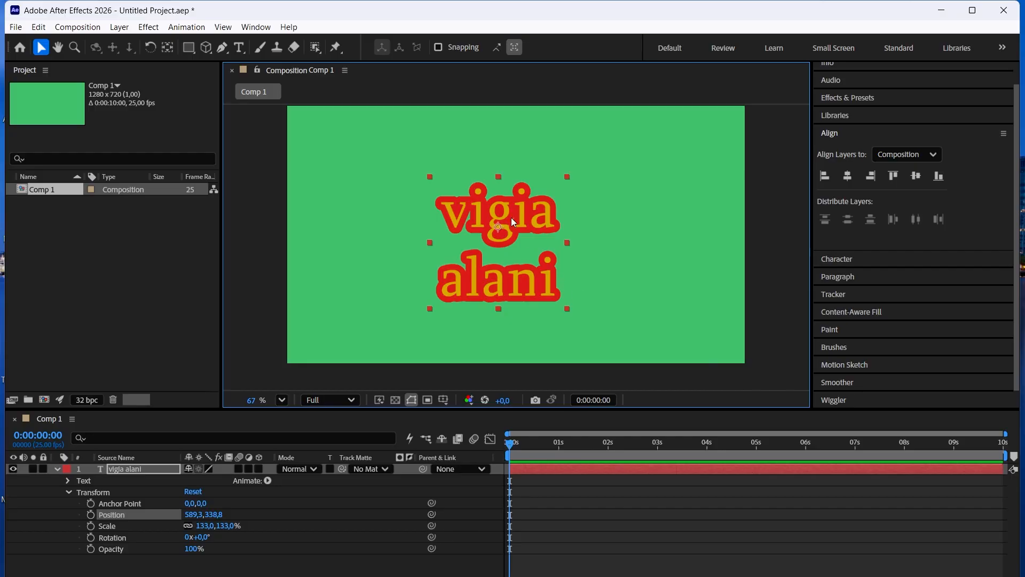
drag(512, 218, 383, 197)
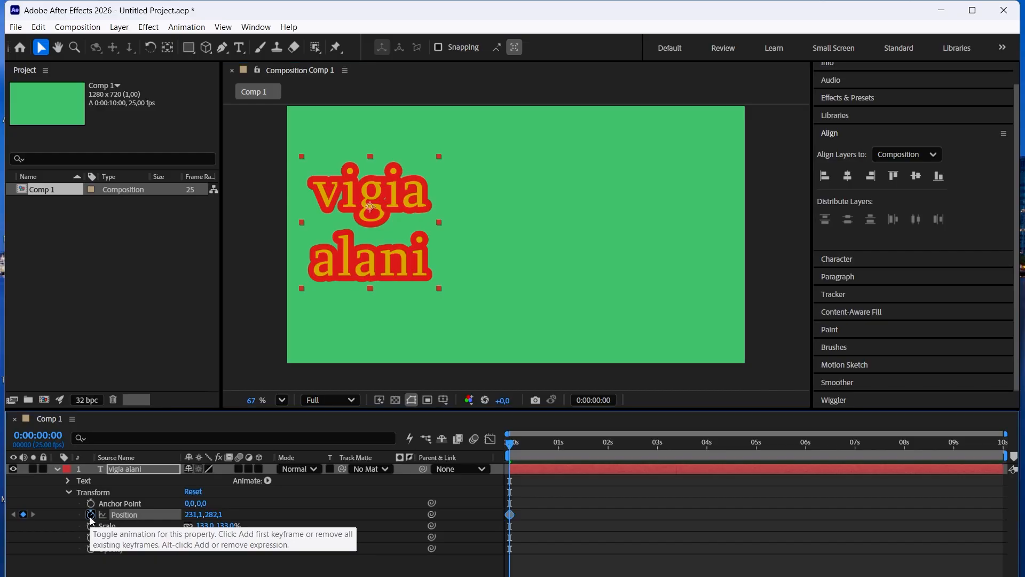
click(91, 516)
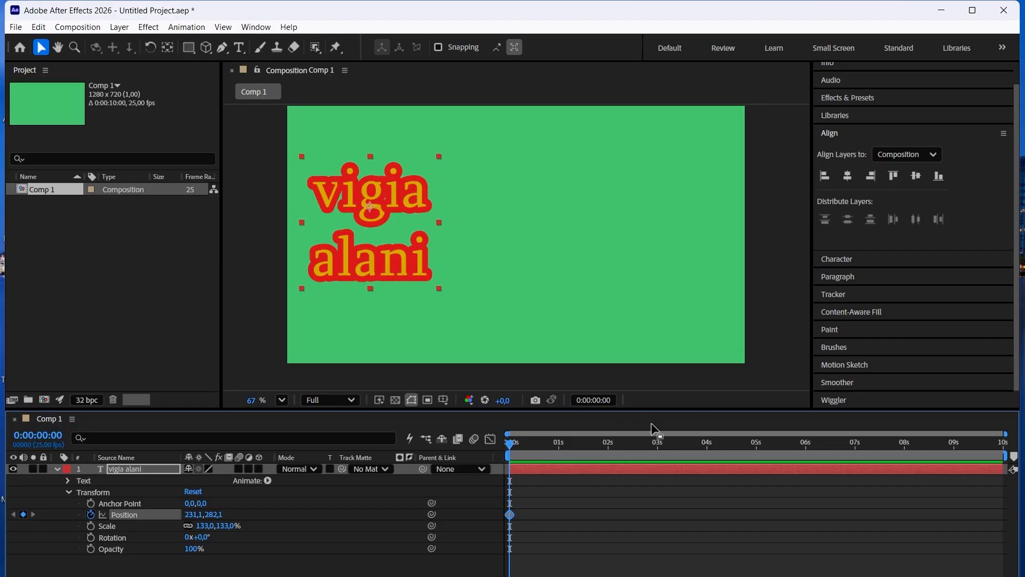
click(608, 447)
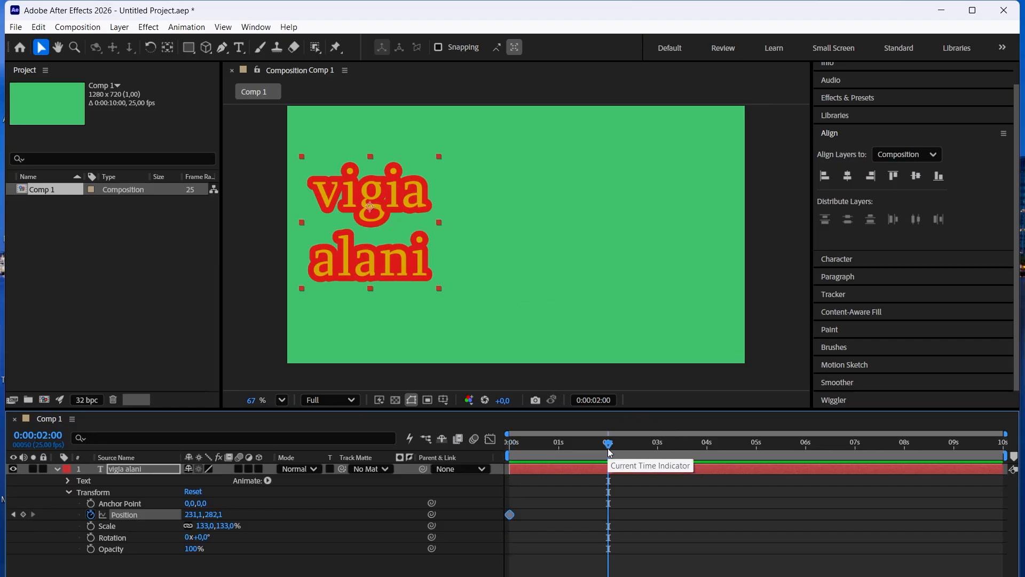
drag(396, 240, 659, 242)
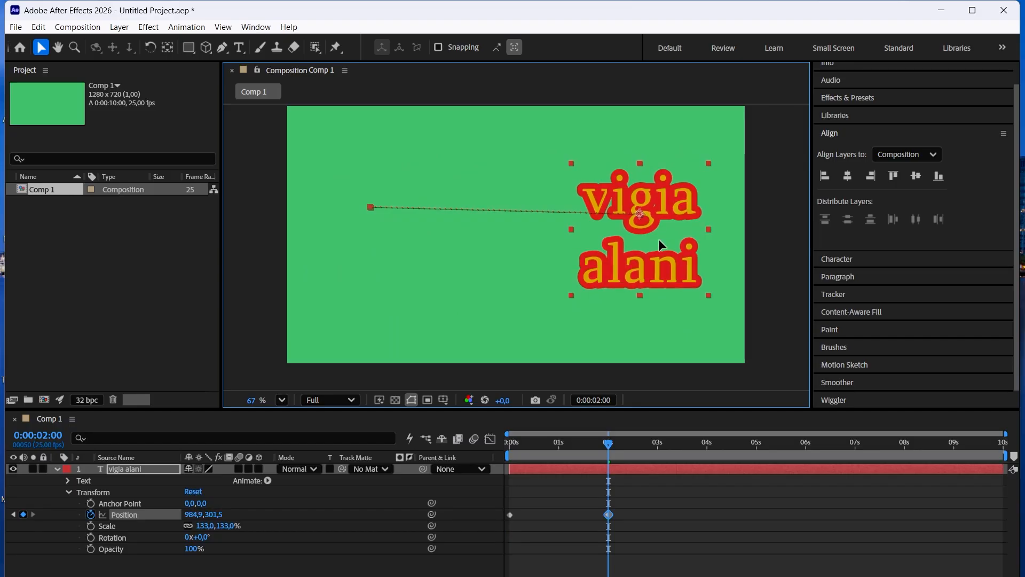
click(620, 520)
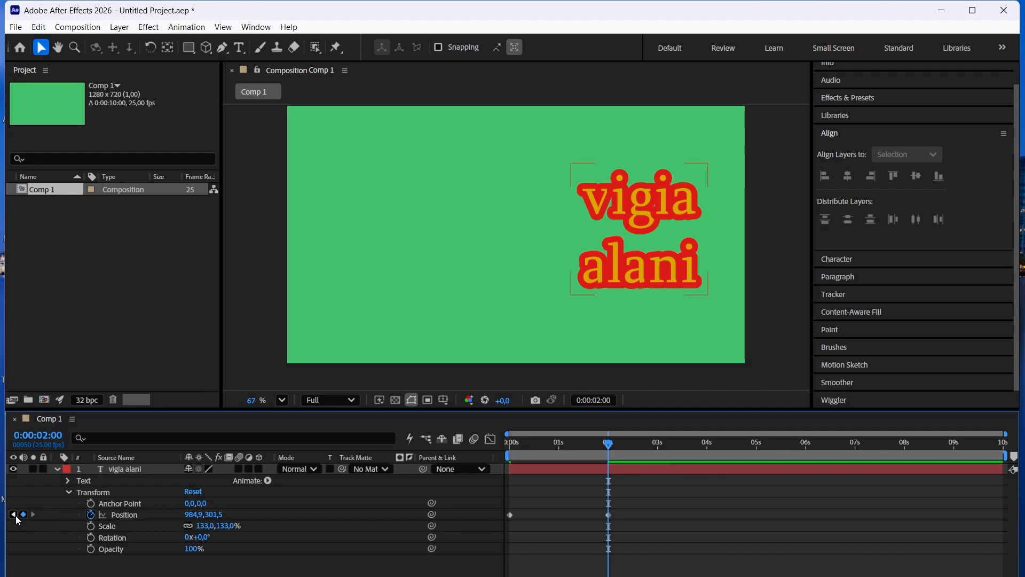
Jump between the two position keyframes and preview the text's movement from the start of the composition.
click(14, 514)
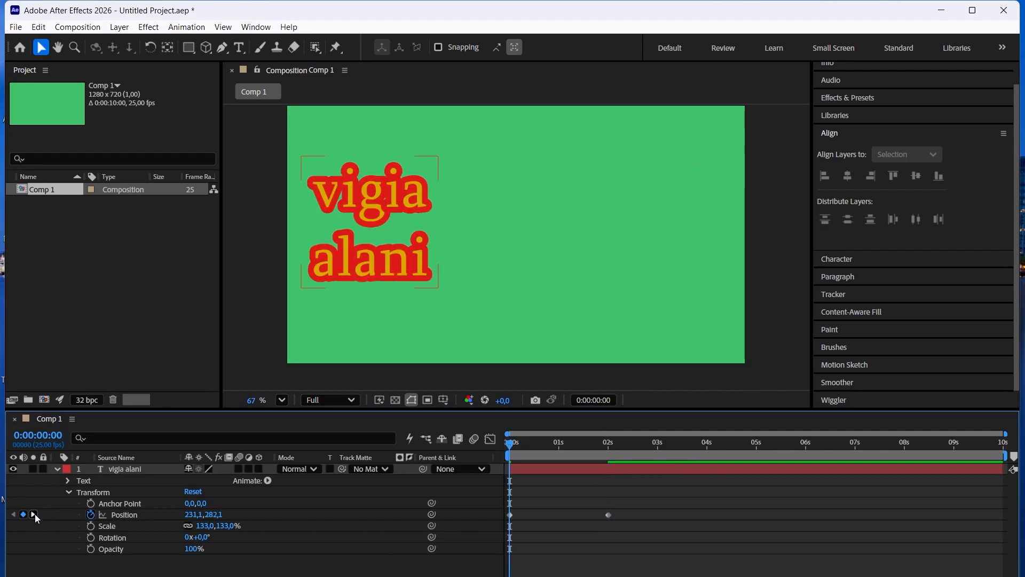
click(33, 514)
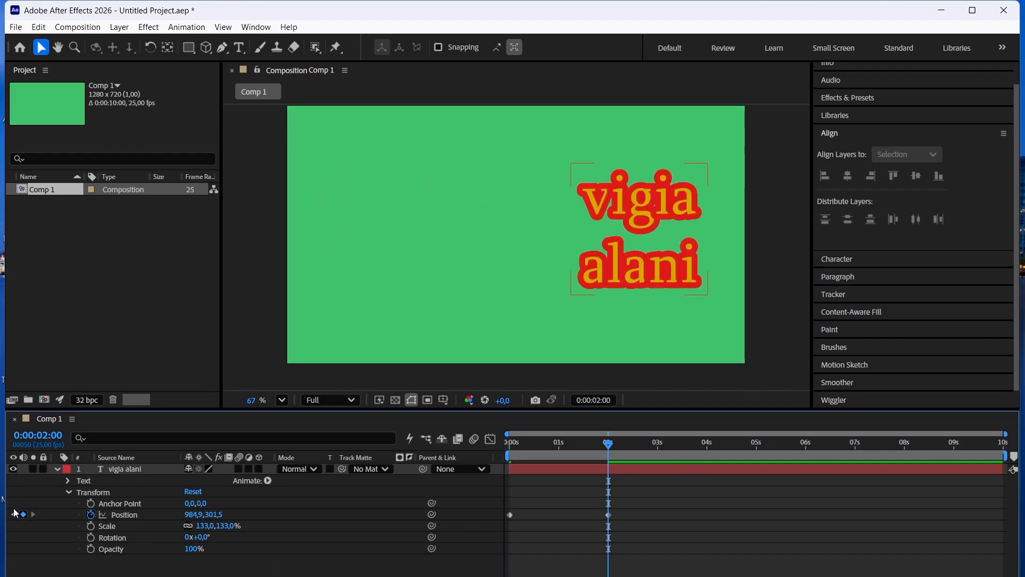
click(15, 514)
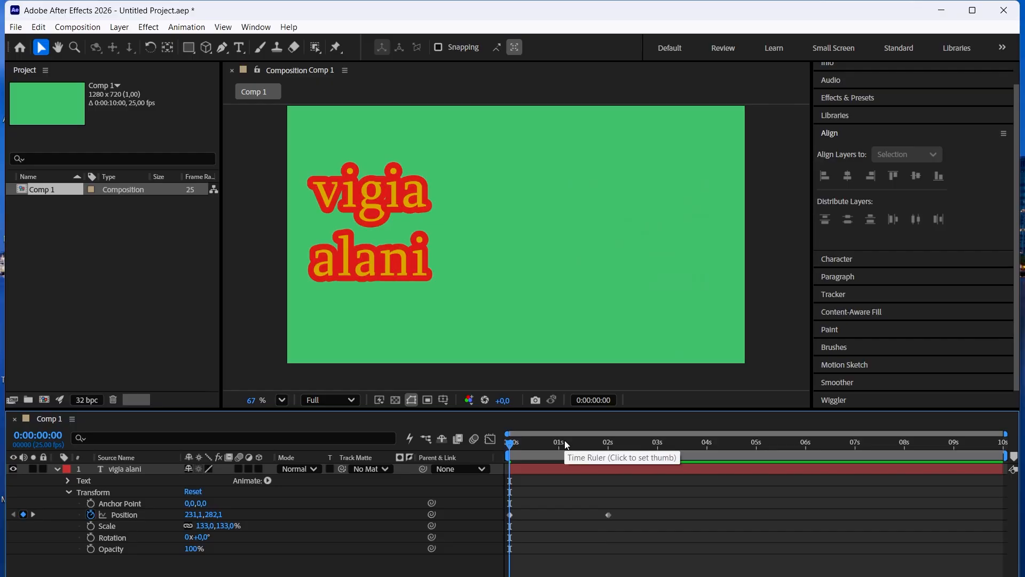
key(space)
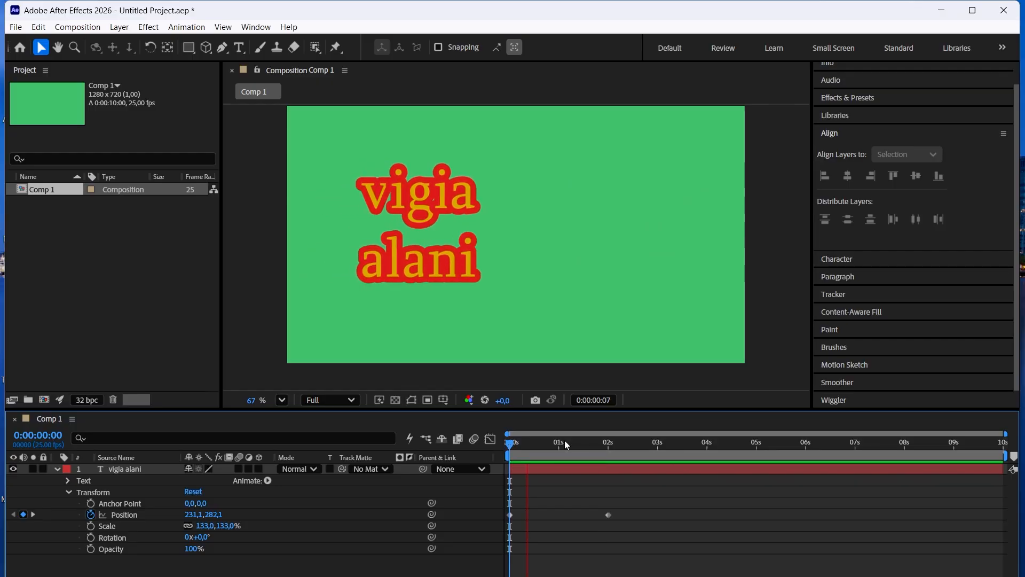
key(space)
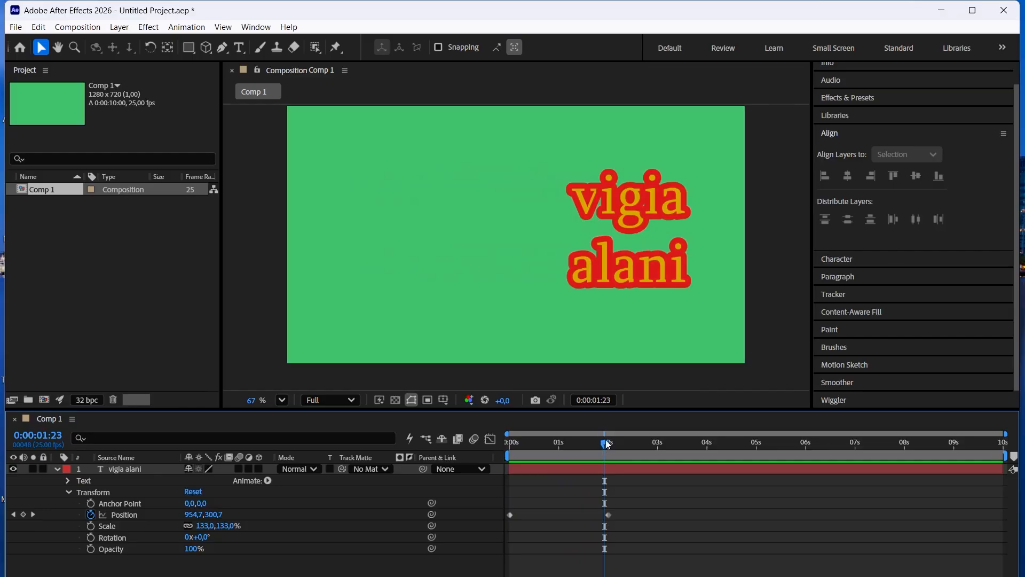
key(Home)
key(space)
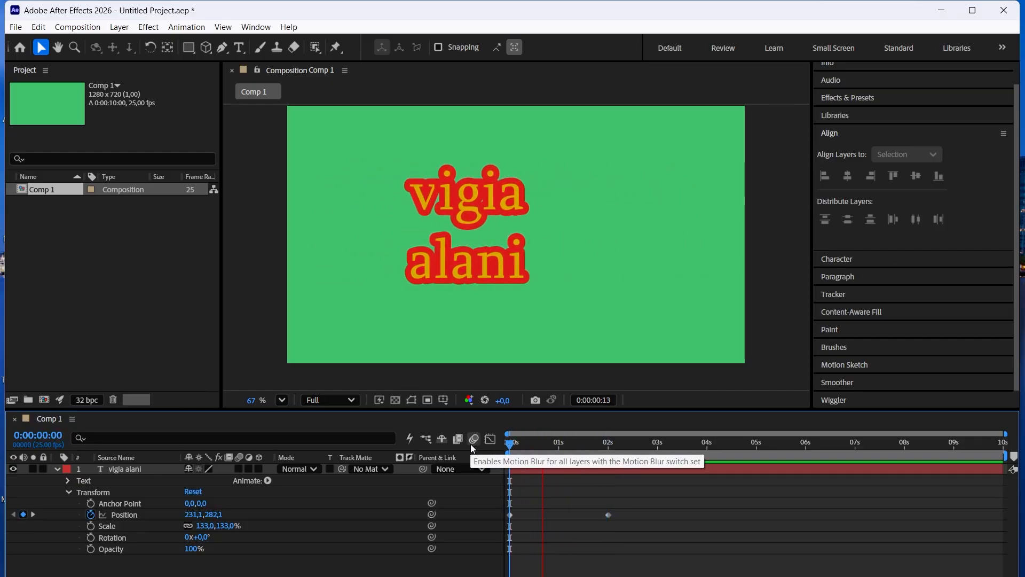
key(space)
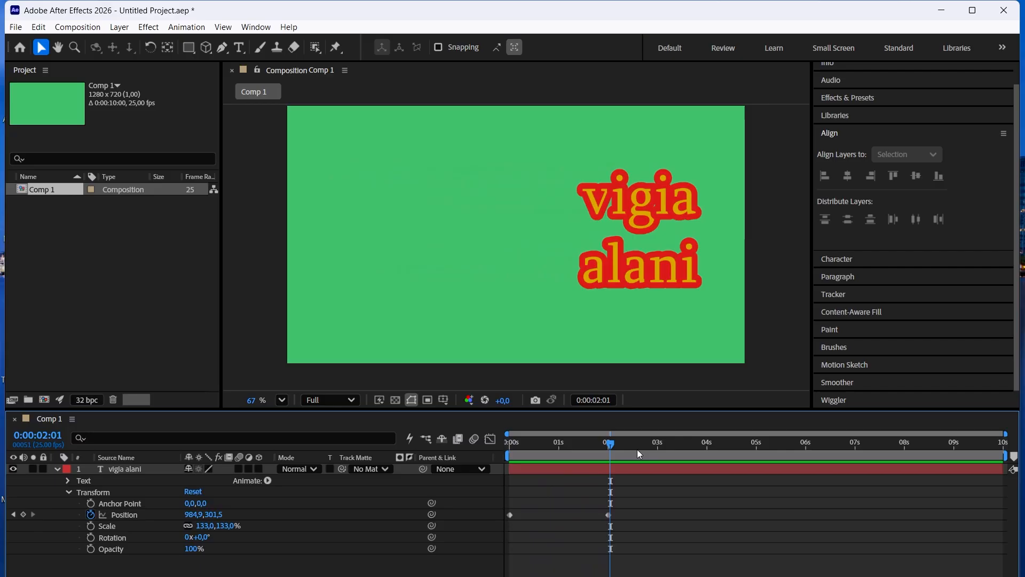
Return to the start of the timeline and delete both position keyframes of the text layer.
drag(614, 445, 480, 449)
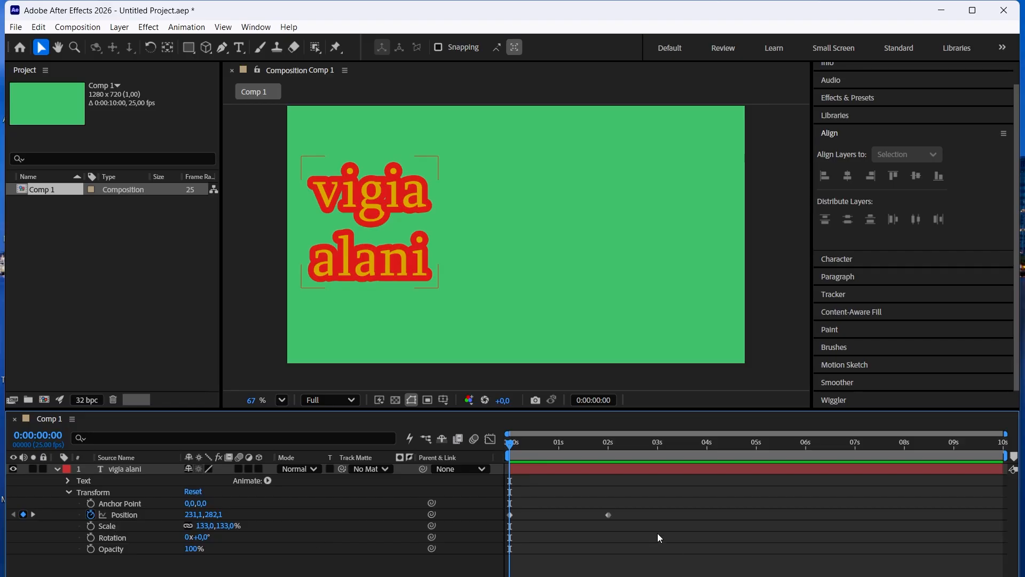
drag(639, 528, 511, 503)
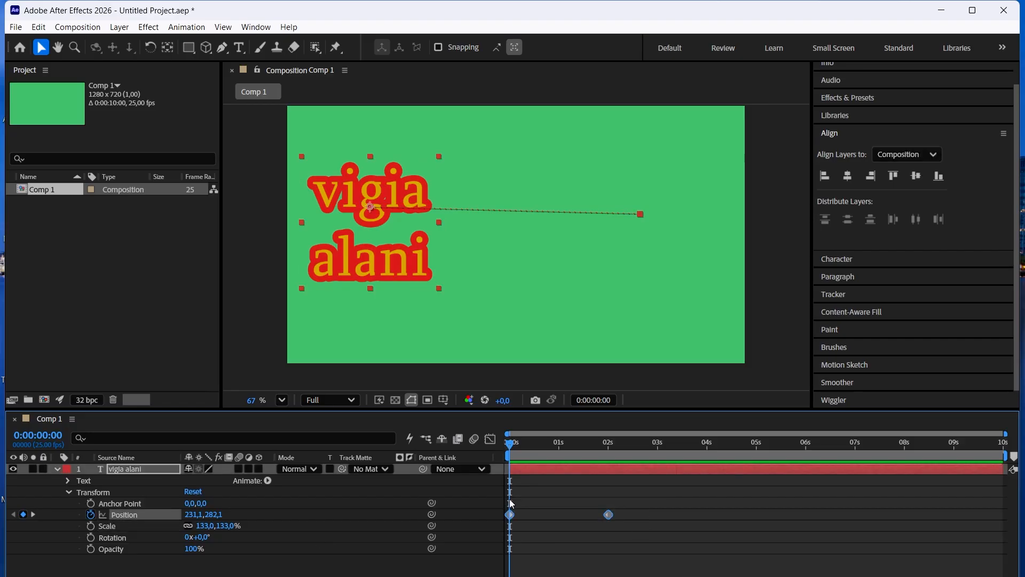
key(Delete)
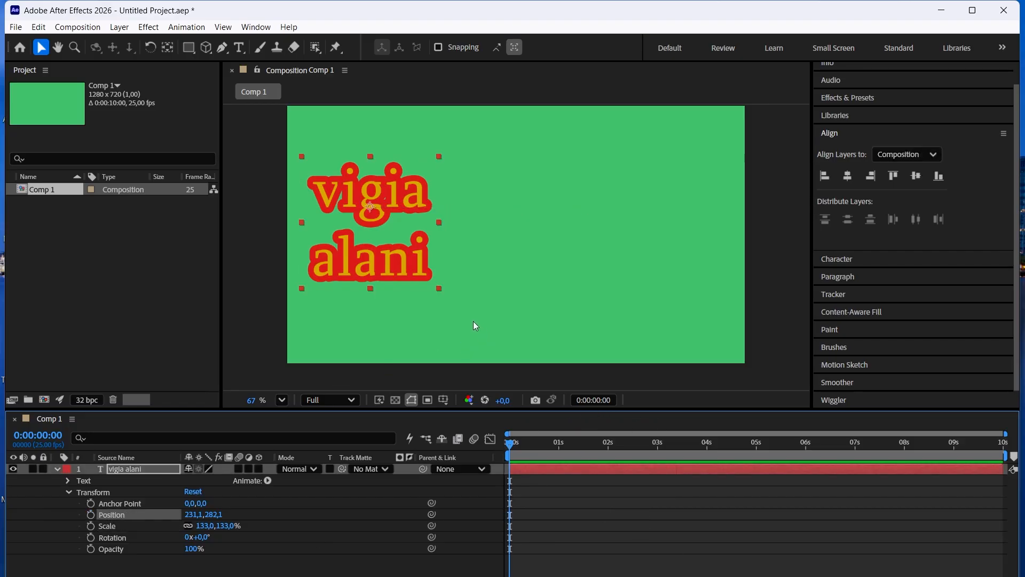
Move the text layer back toward the middle and center it horizontally and vertically in the composition.
drag(392, 245, 553, 264)
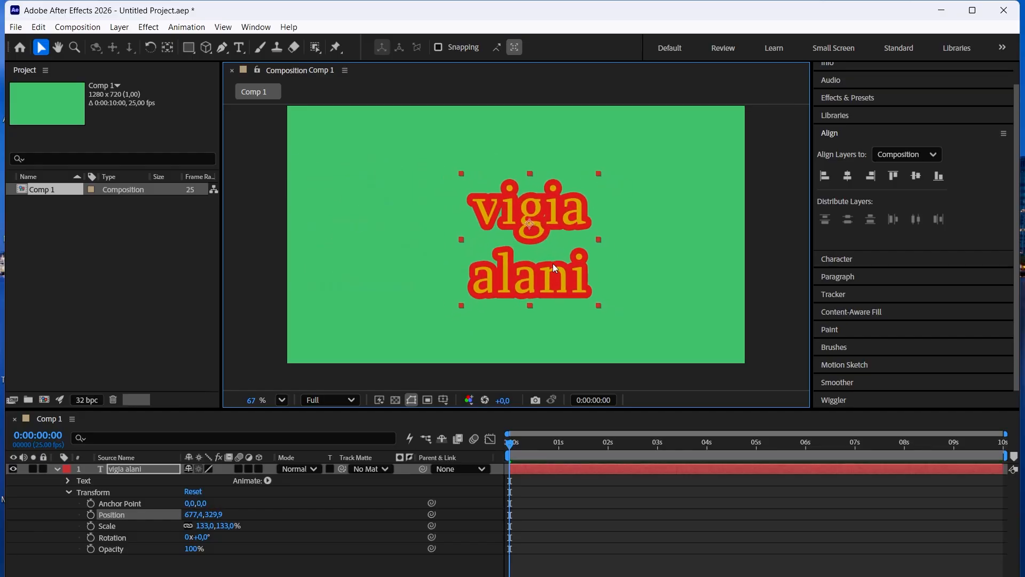
click(847, 175)
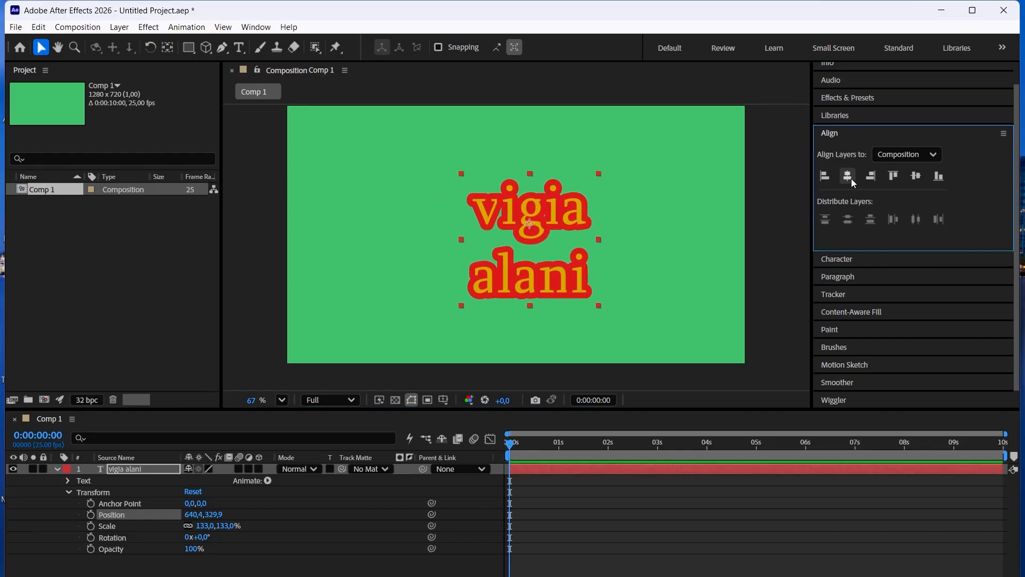
click(915, 179)
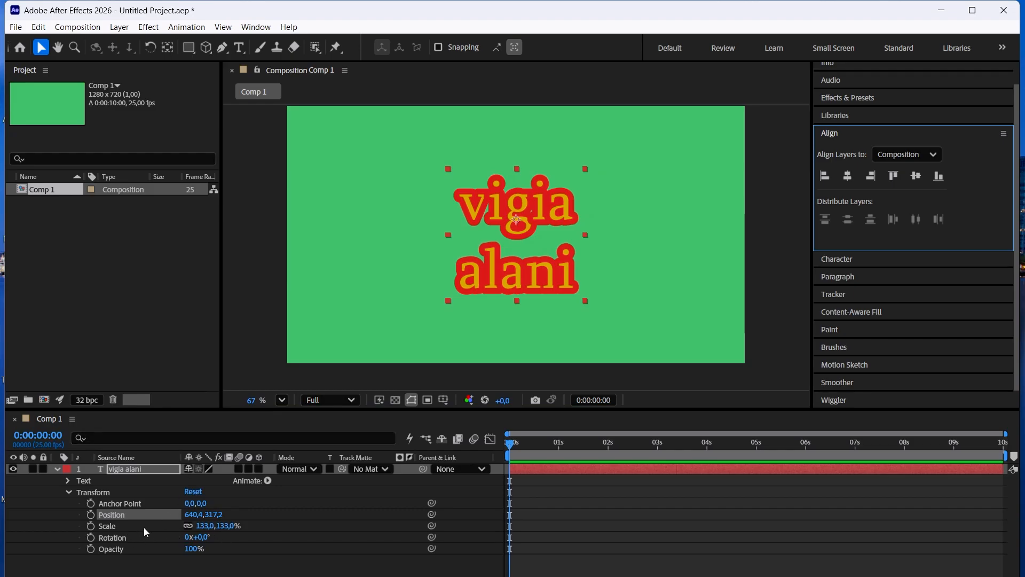
Add a Scale keyframe to the text layer at 0:00:00:16 with a value of 80%.
drag(509, 447, 541, 443)
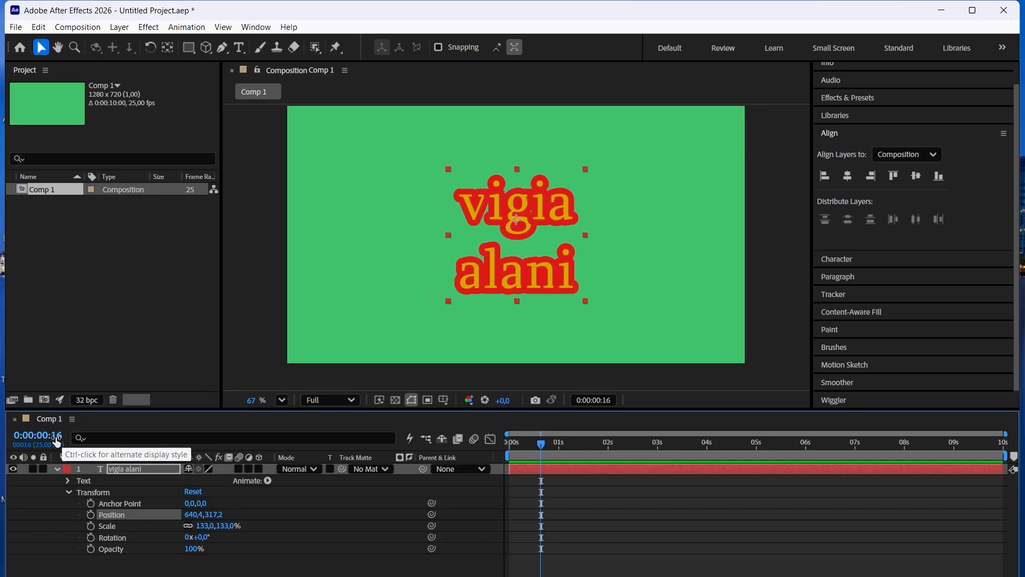
click(90, 527)
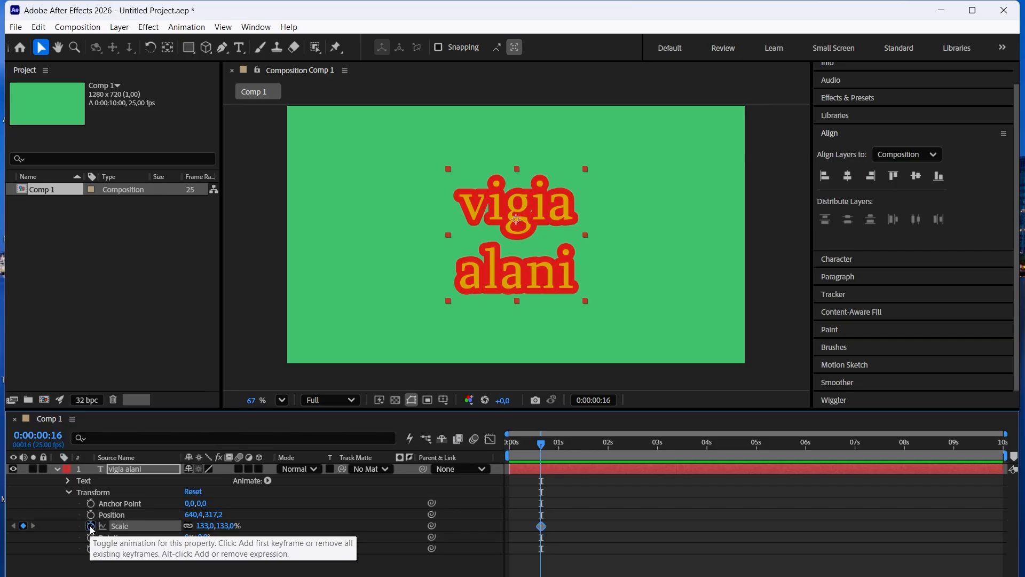
drag(209, 527, 208, 538)
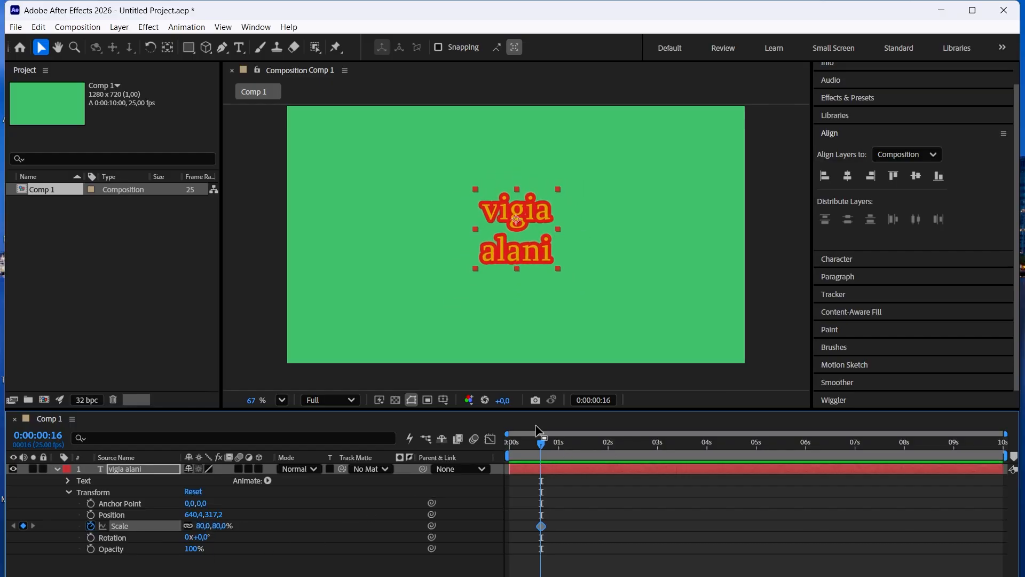
Add a second Scale keyframe to the text layer at 0:00:03:10 with a value of 129%.
click(678, 441)
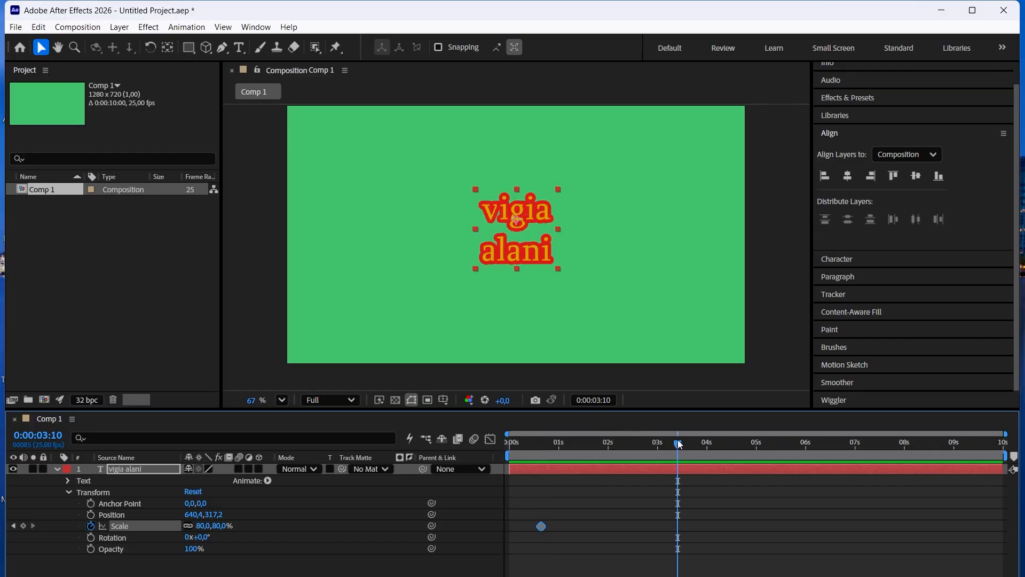
click(23, 525)
drag(202, 525, 212, 503)
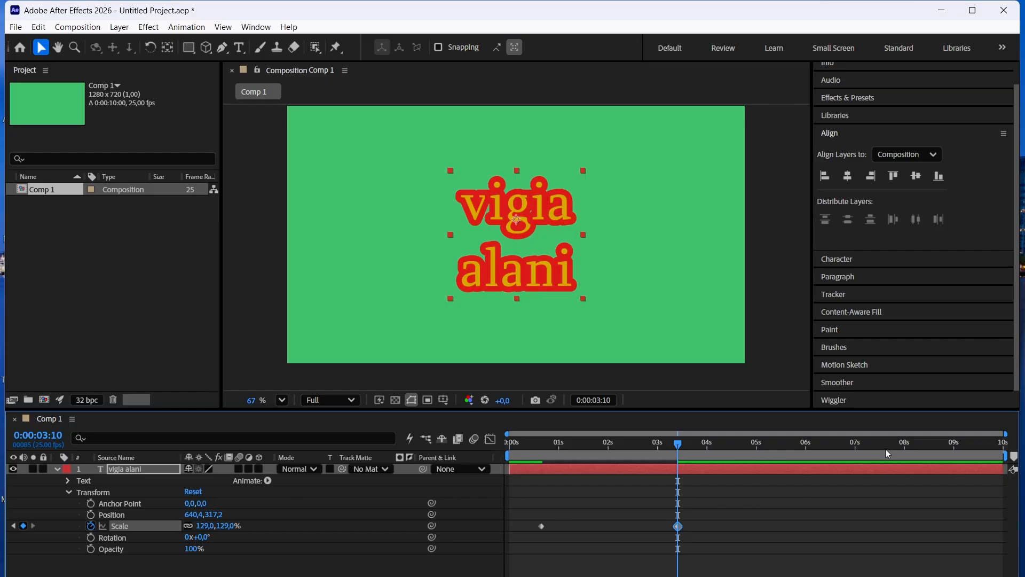
Add a Scale keyframe to the text layer at 0:00:06:22 with a value of 241%.
click(852, 445)
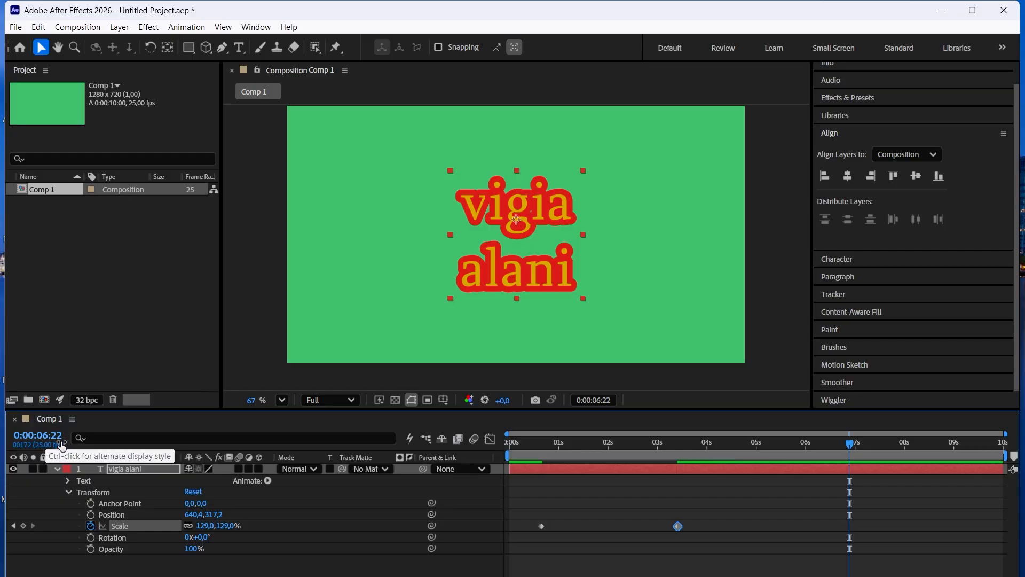
click(23, 526)
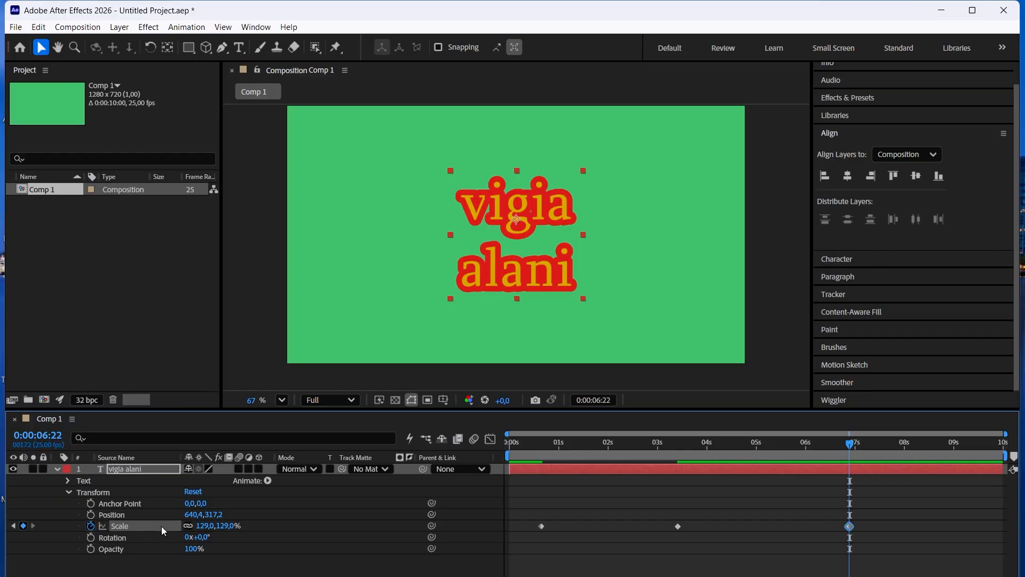
click(205, 525)
text(241)
key(Return)
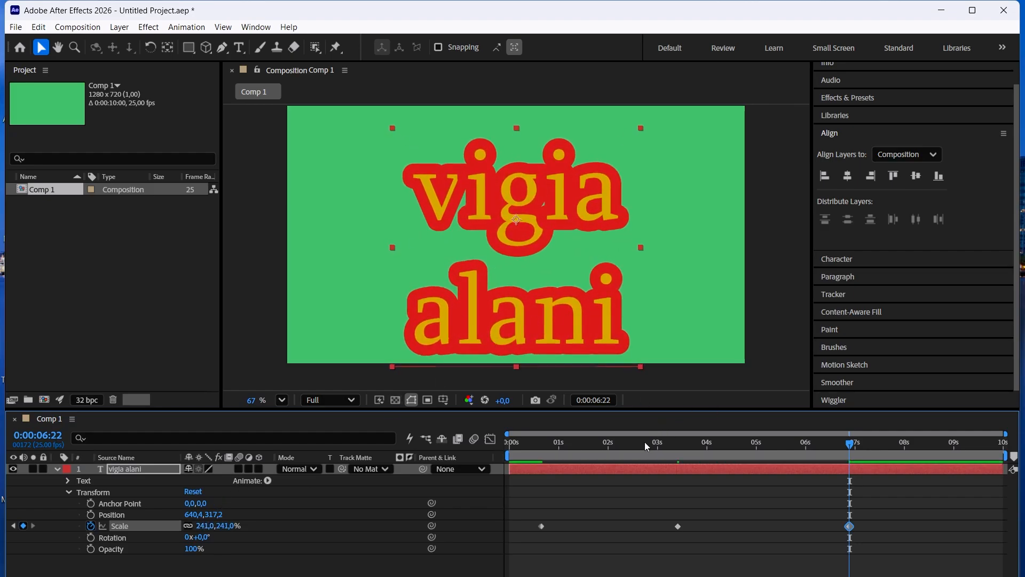
Play back the text layer's scale animation from the start of the timeline.
drag(640, 442, 456, 434)
key(space)
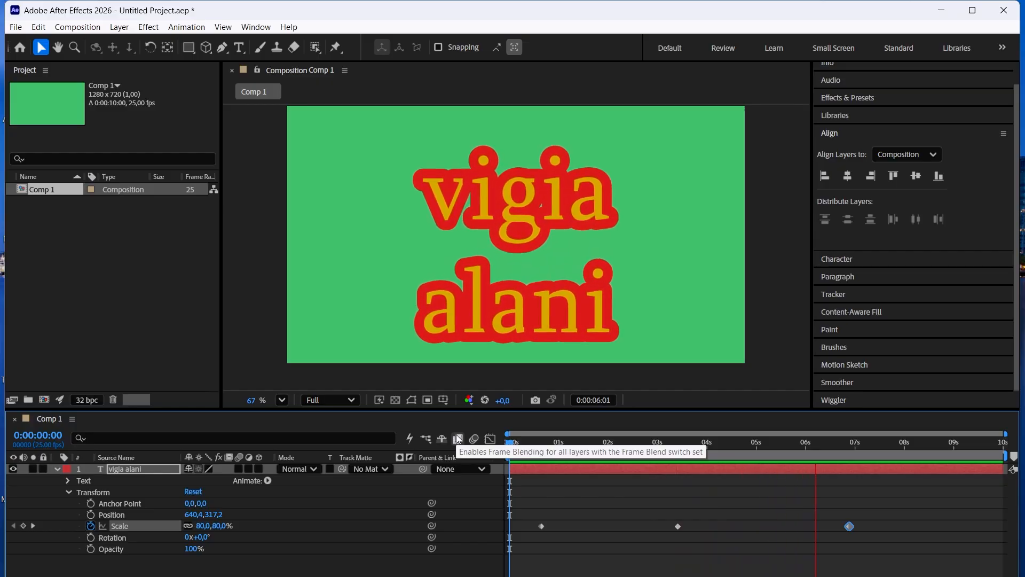
key(space)
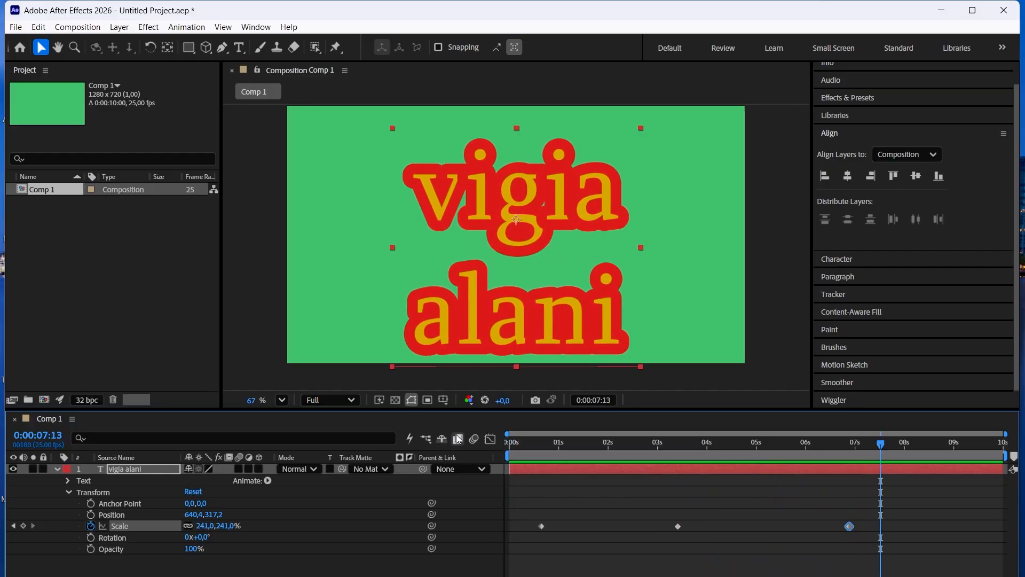
Add a Scale keyframe to the text layer at 0:00:07:23 with a value of 91%.
click(902, 447)
click(23, 526)
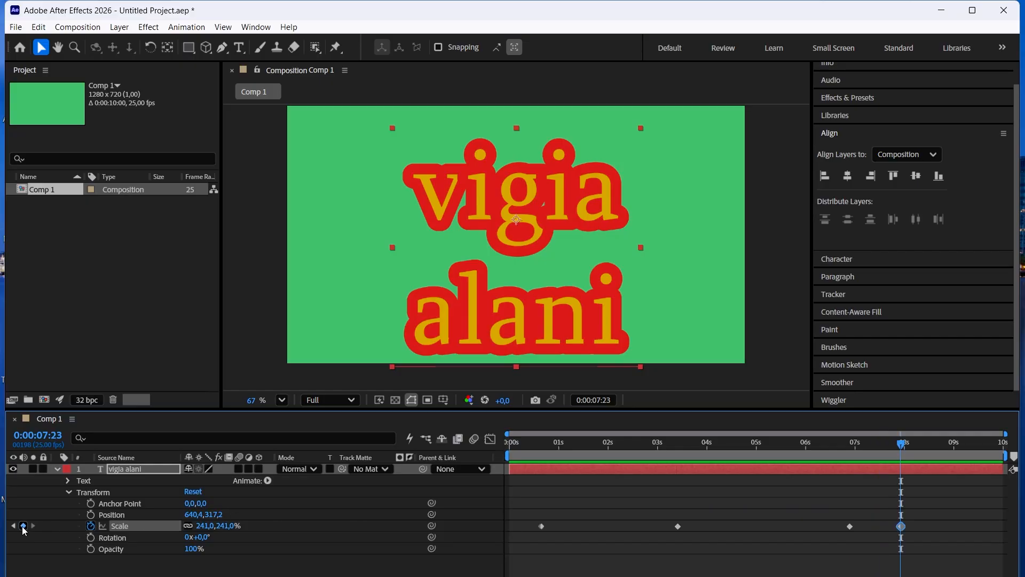
click(216, 526)
text(92)
key(Return)
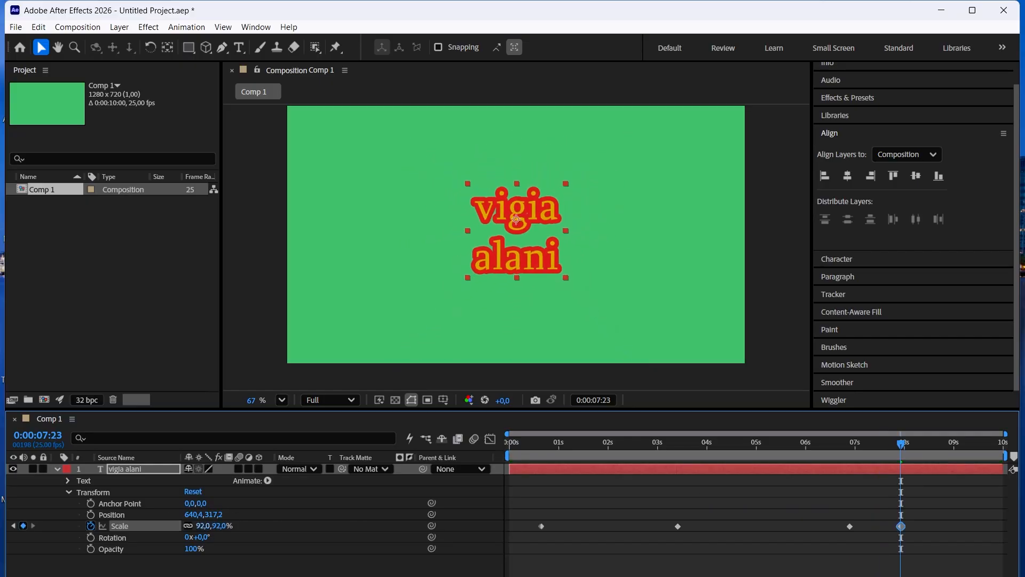
drag(203, 526, 202, 525)
Play back the scale animation from 0:00:00:11 and delete all the Scale keyframes of the text layer.
click(533, 448)
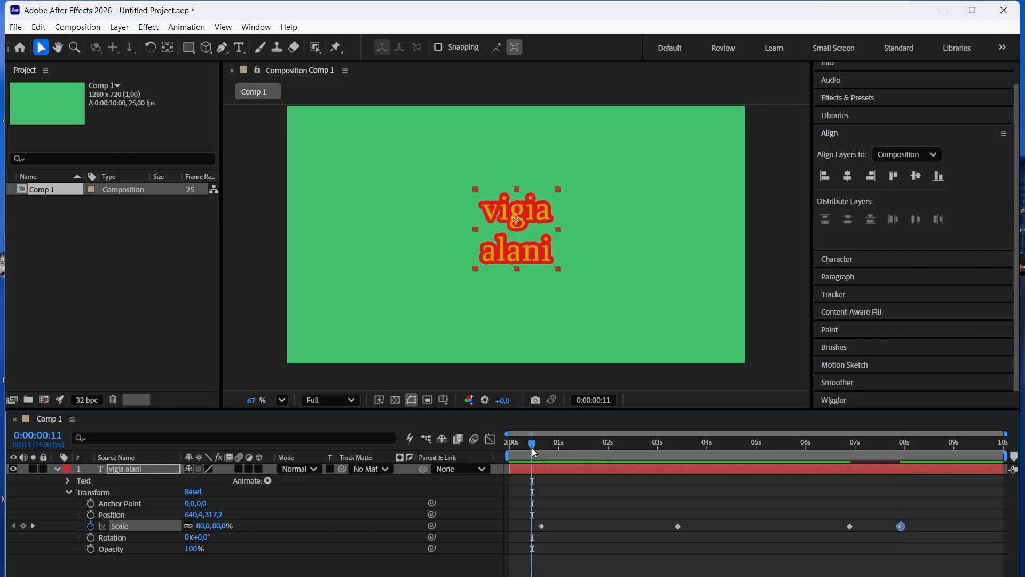
key(space)
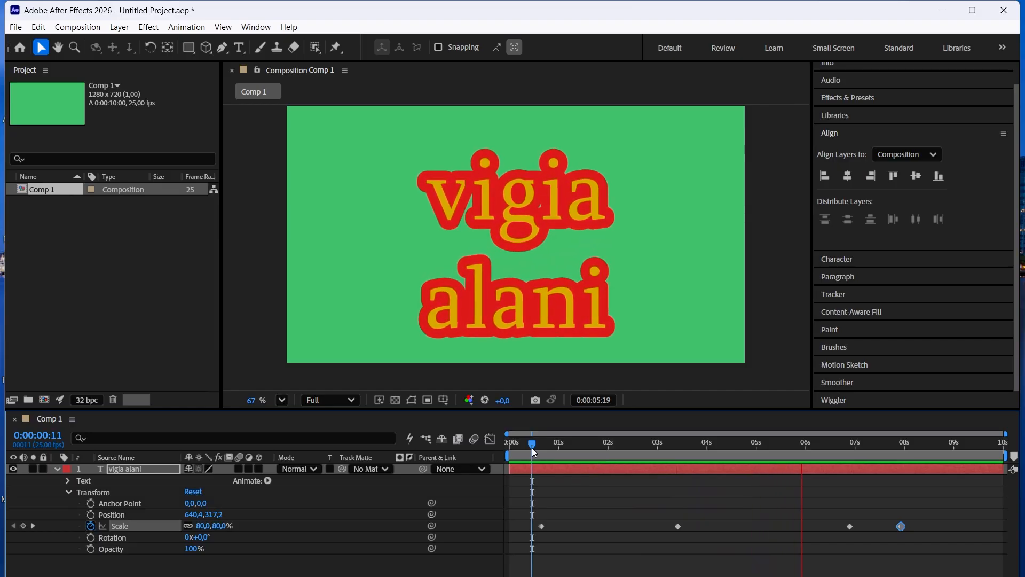
key(space)
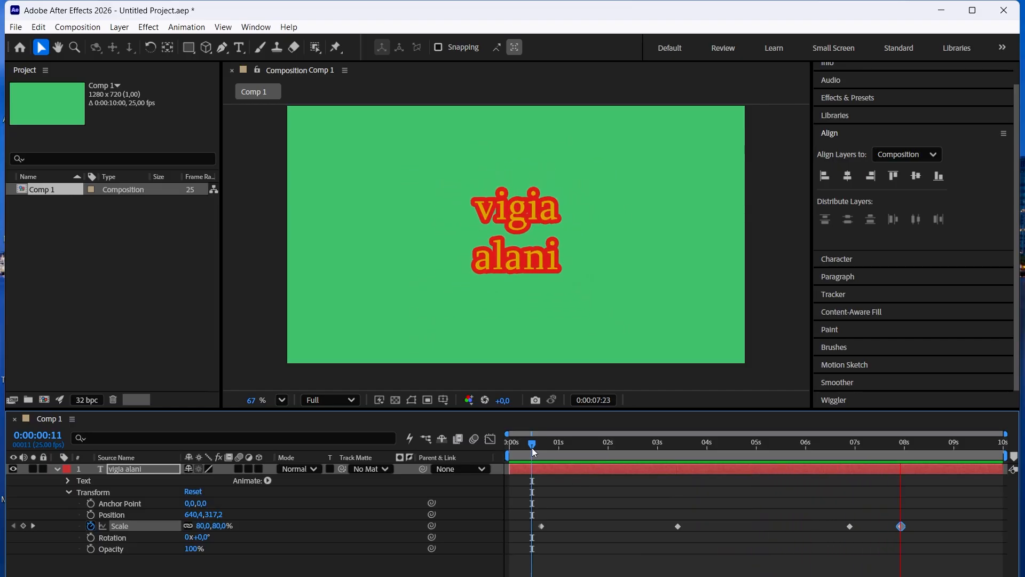
drag(962, 537, 518, 499)
key(Delete)
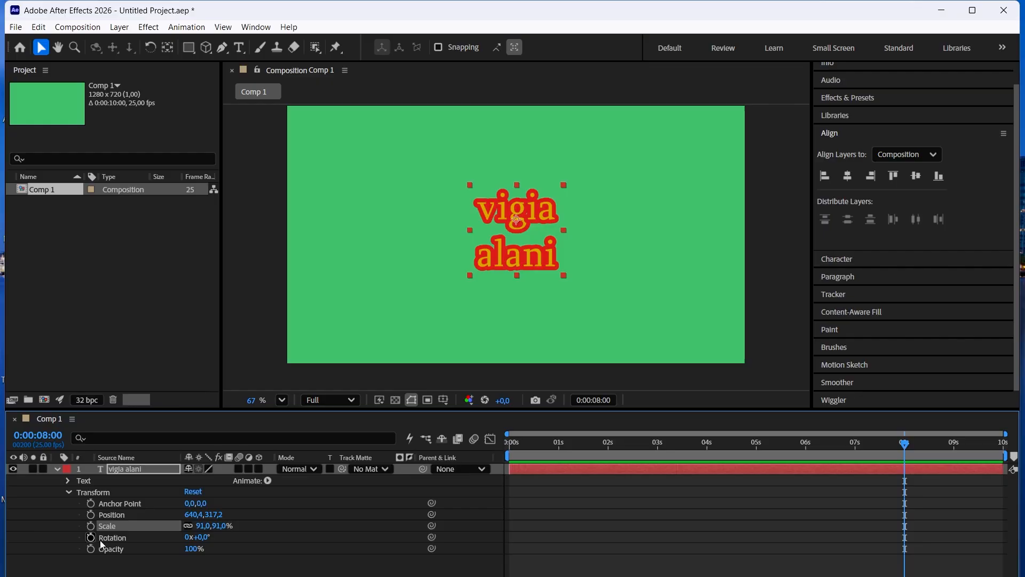
Add a Rotation keyframe to the text layer at 0:00:01:08 with a value of 0x+0.0°.
click(574, 445)
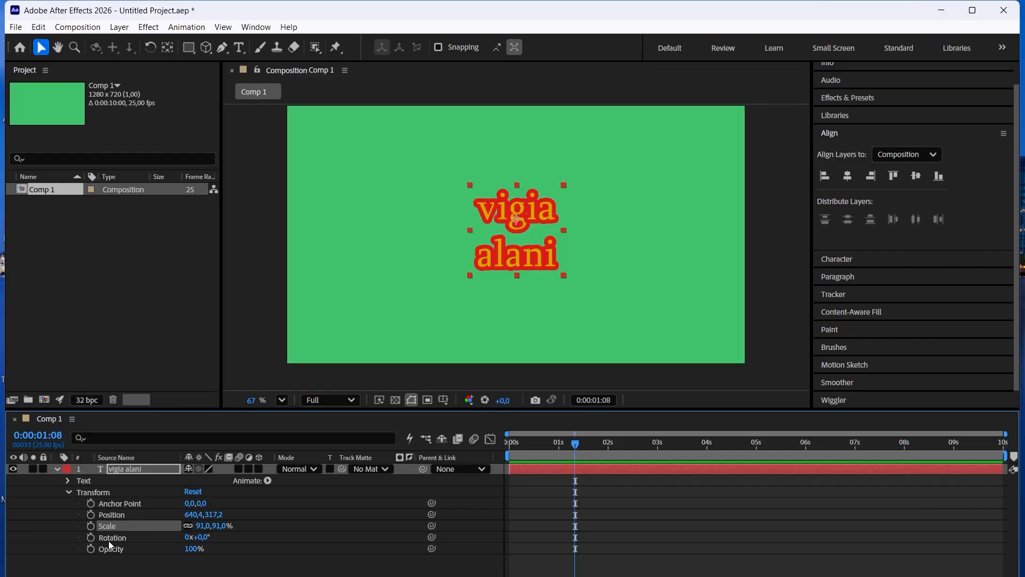
click(91, 537)
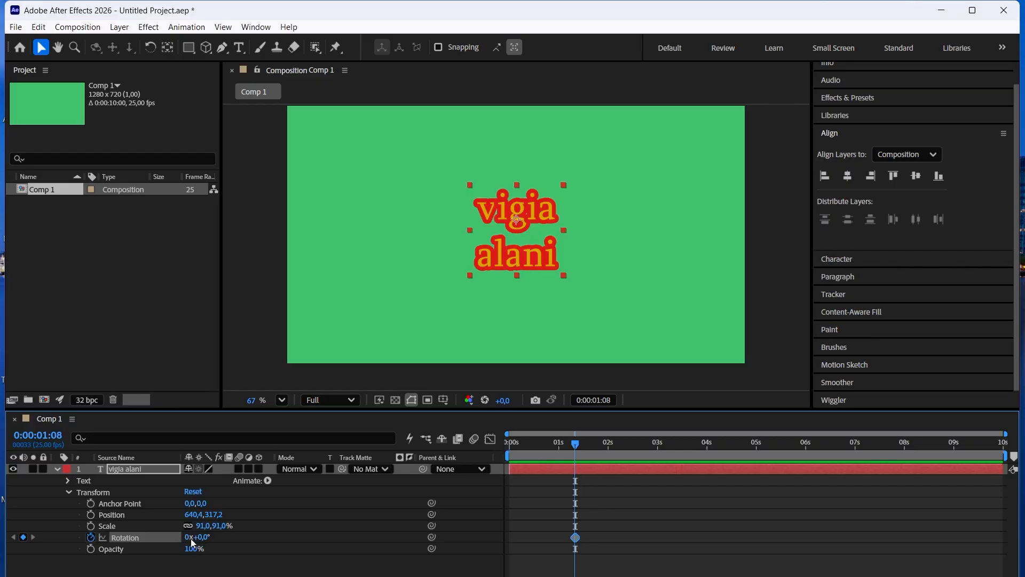
mouse_move(190, 539)
mouse_down()
mouse_move(190, 527)
mouse_move(195, 542)
mouse_up()
key(ctrl+z)
Add a Rotation keyframe to the text layer at 0:00:03:02 with a value of two full revolutions.
click(661, 443)
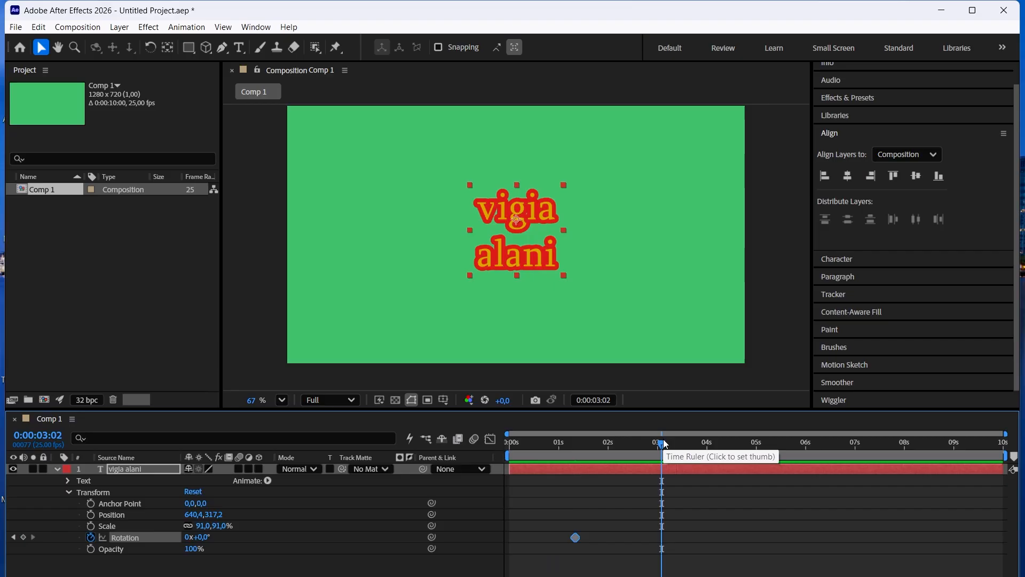
click(23, 537)
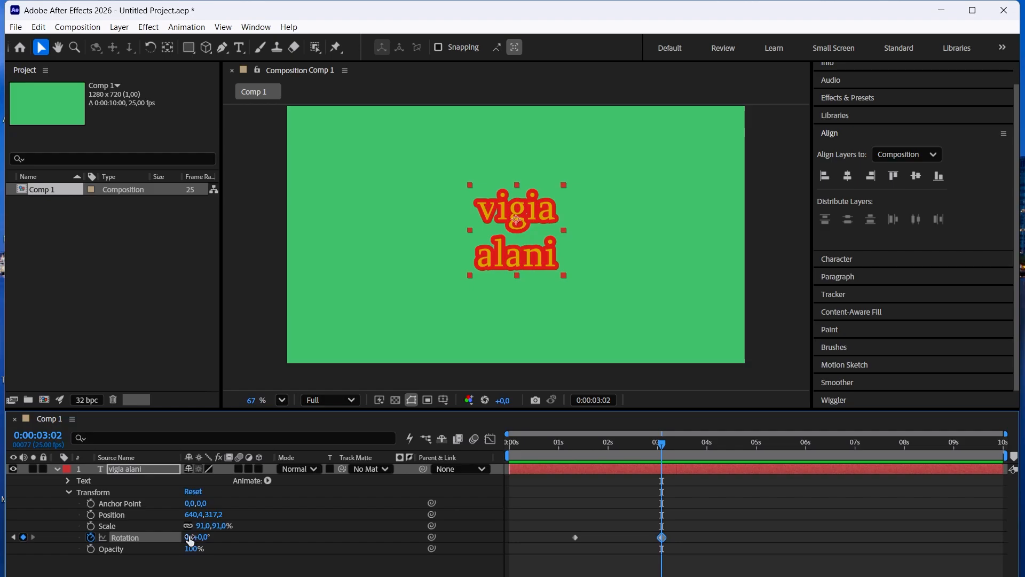
click(191, 537)
text(2)
key(Return)
Play back the rotation animation from 0:00:01:02 and delete both Rotation keyframes of the text layer.
click(563, 447)
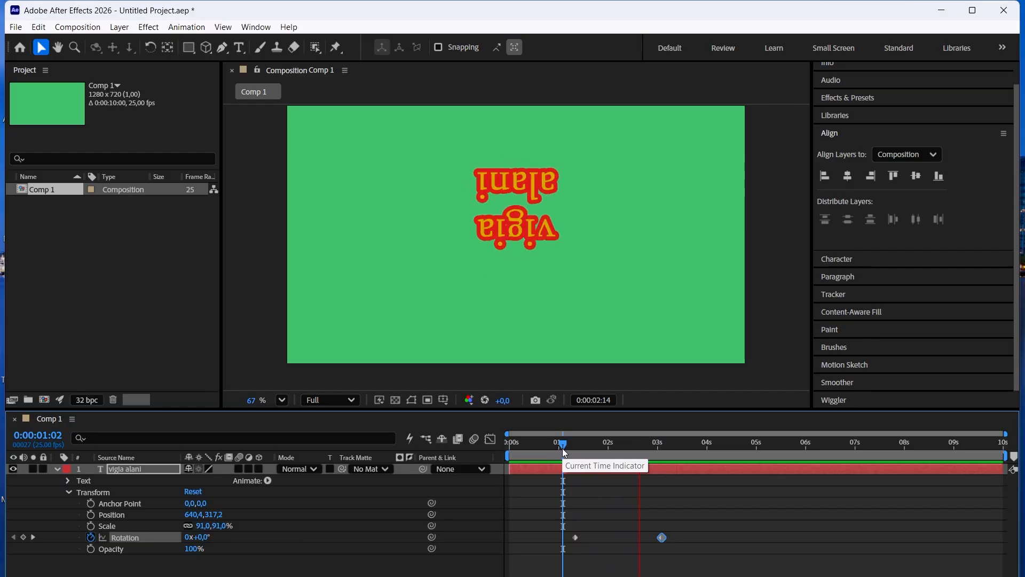
key(space)
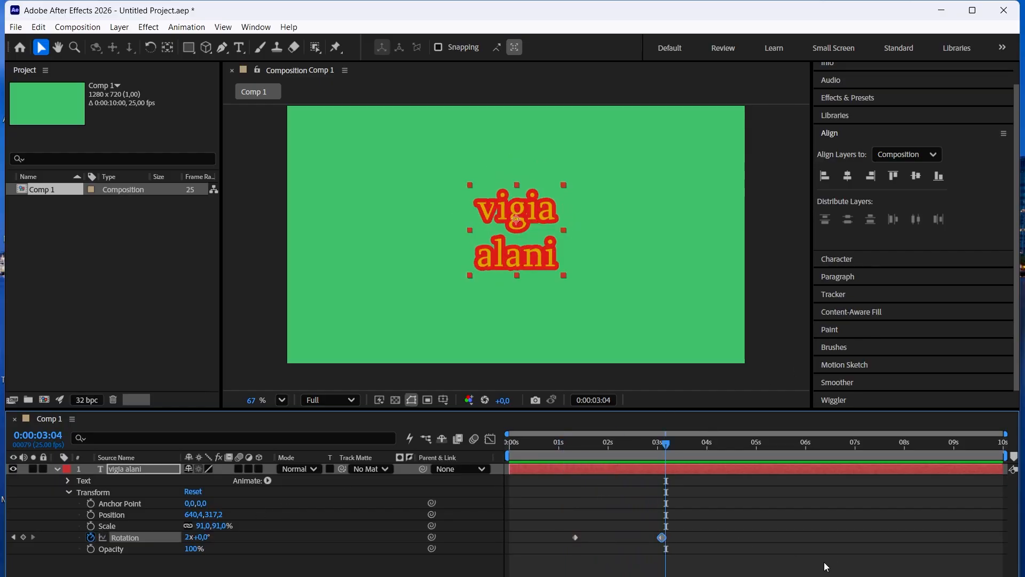
drag(724, 570, 569, 518)
key(Delete)
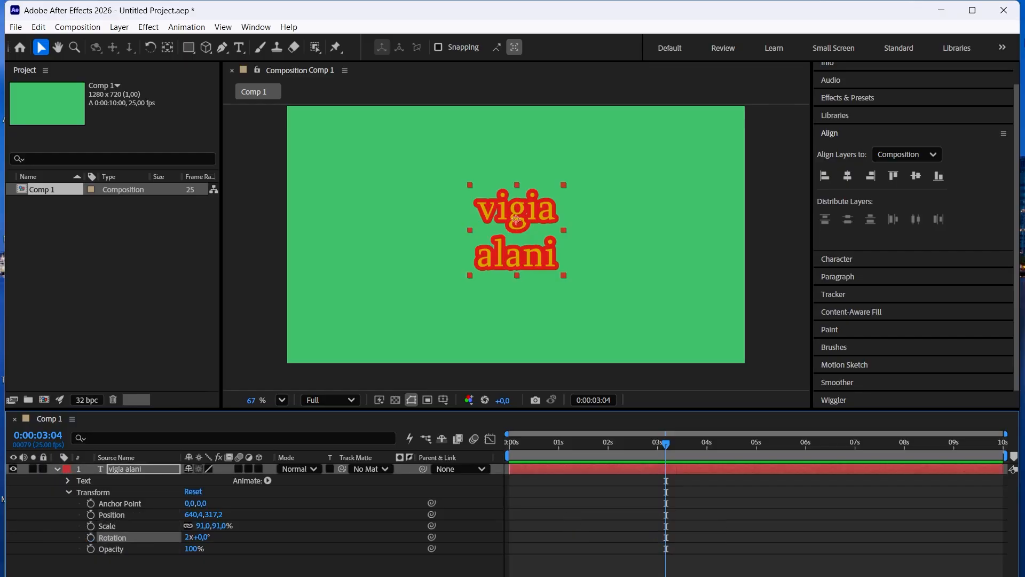
Add an Opacity keyframe to the text layer at 0:00:01:17 with a value of 2%.
click(593, 447)
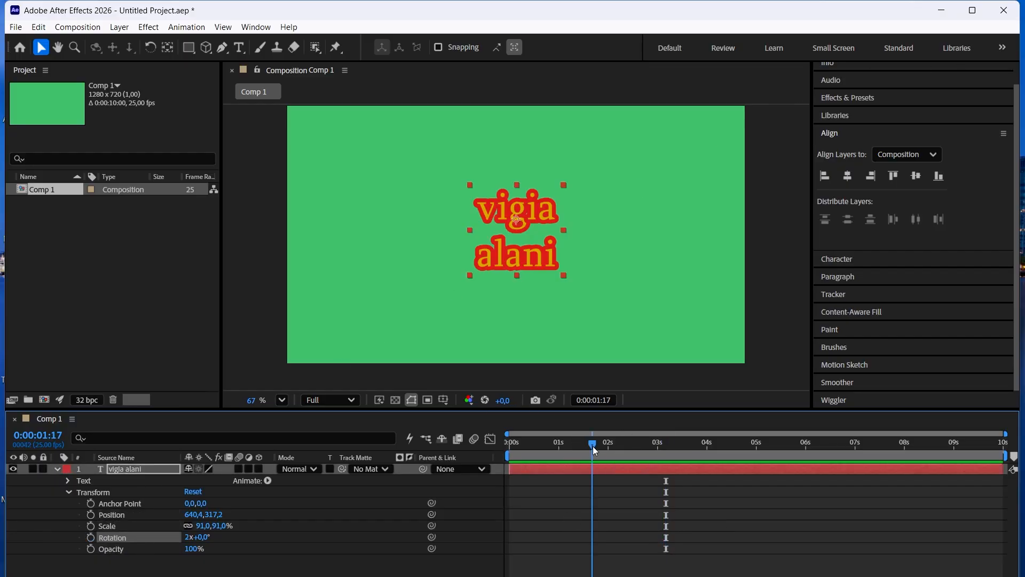
click(91, 549)
click(190, 549)
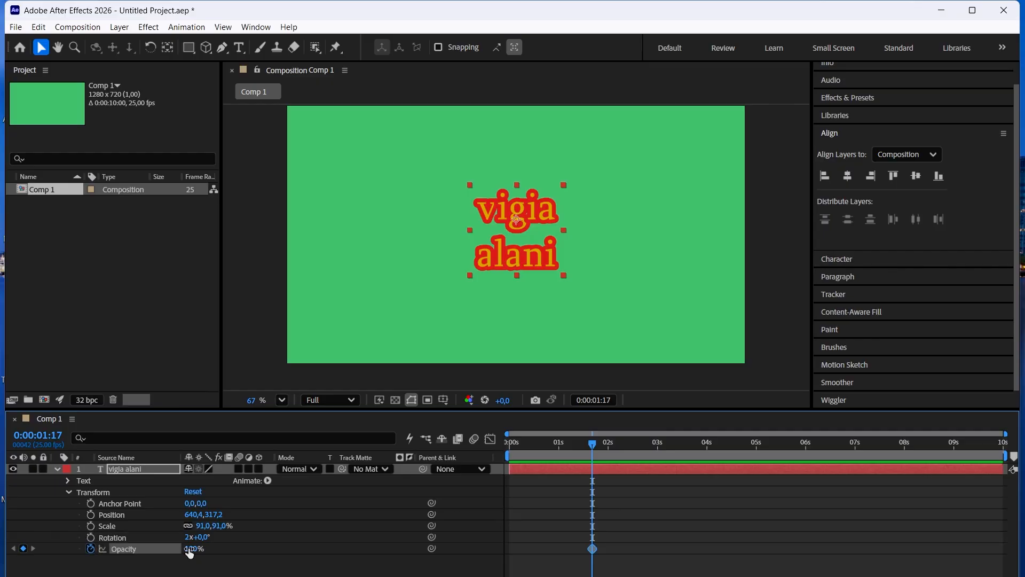
text(0)
key(Return)
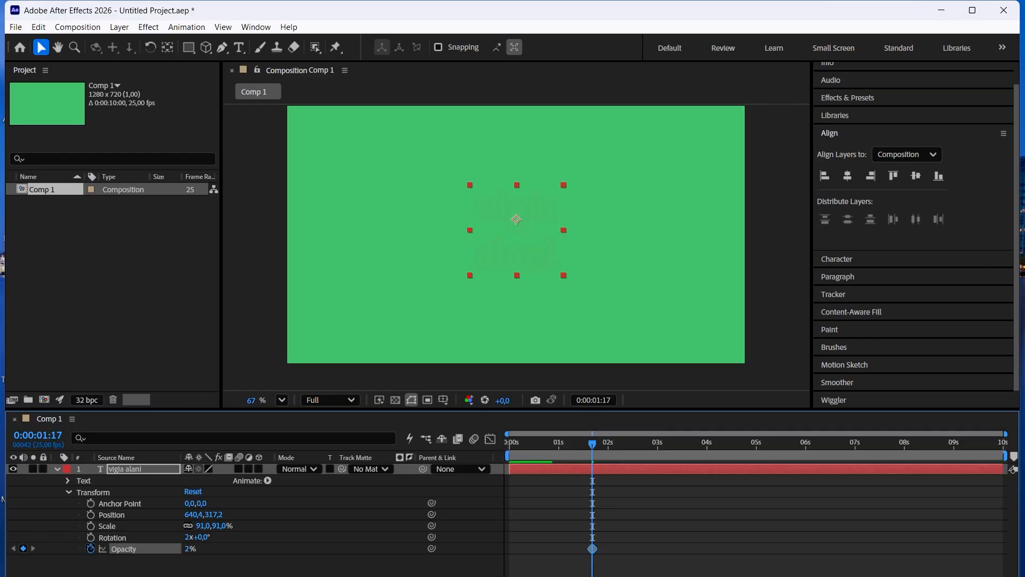
Add an Opacity keyframe to the text layer at 0:00:03:13 with a value of 100%.
click(684, 446)
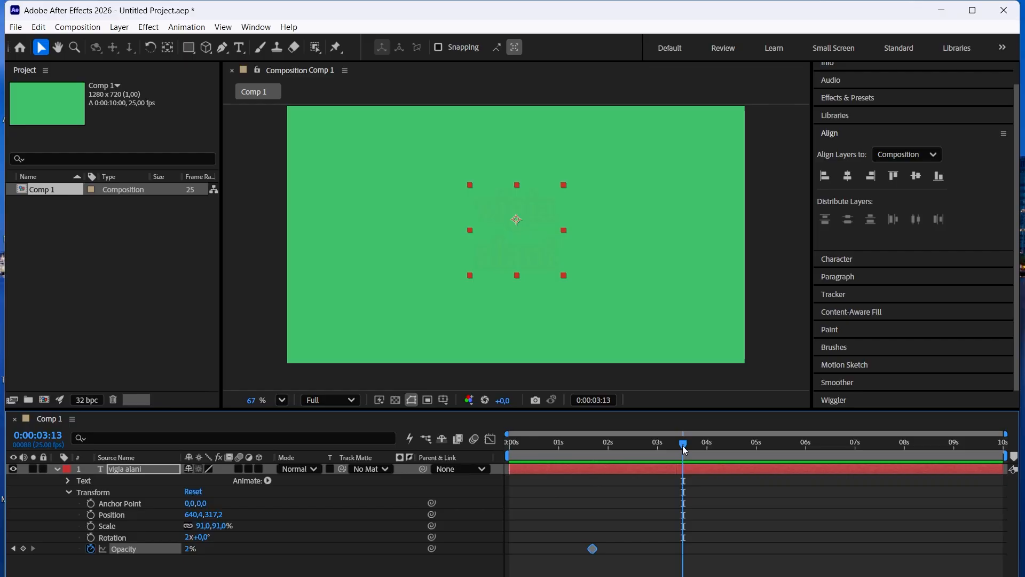
click(23, 549)
drag(192, 552, 254, 504)
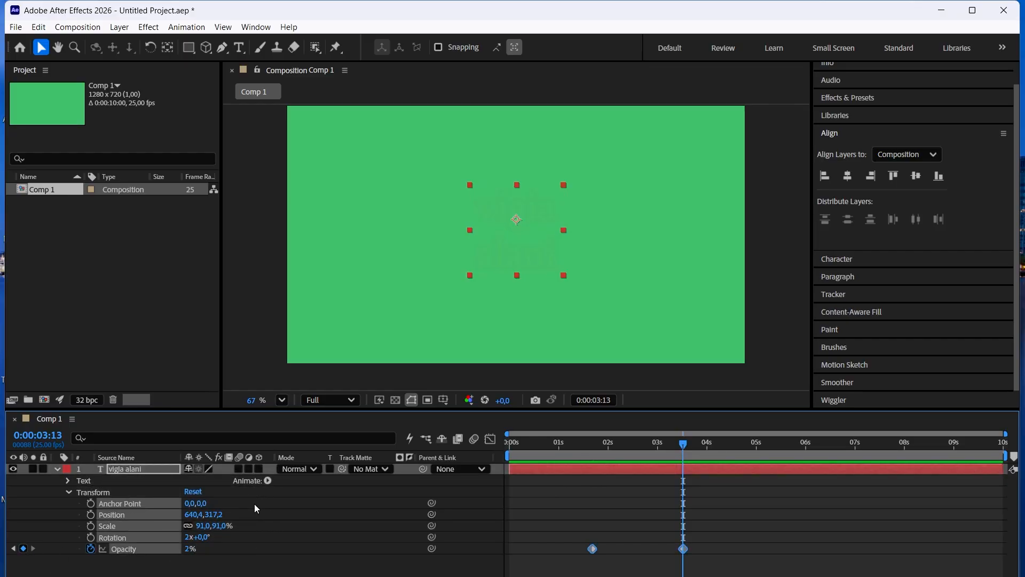
click(189, 550)
click(171, 566)
click(188, 553)
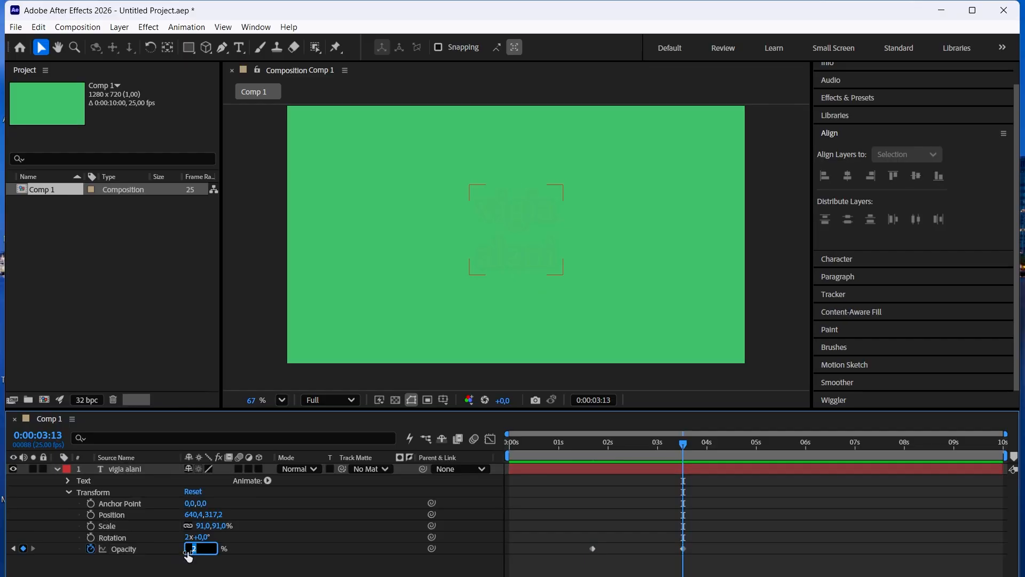
text(100)
key(Return)
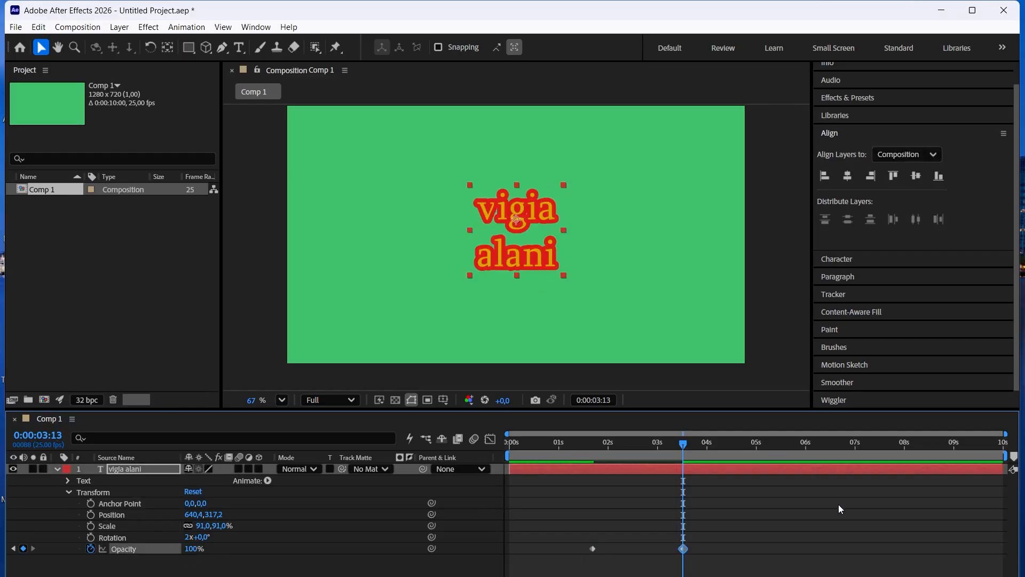
Add Opacity keyframes to the text layer with values of 1% at 0:00:04:20 and 100% at 0:00:08:10.
click(747, 445)
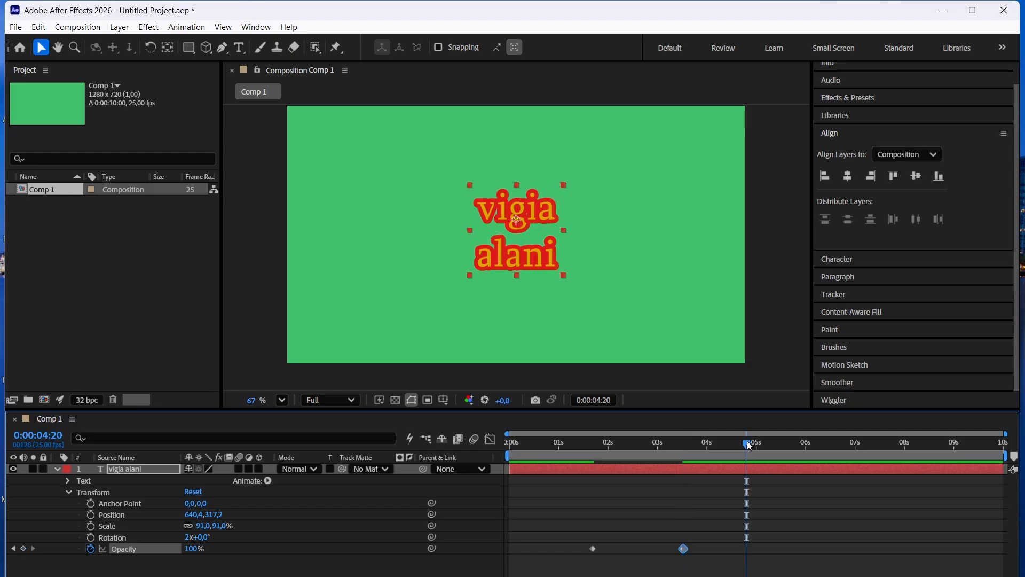
click(193, 549)
text(1)
key(Return)
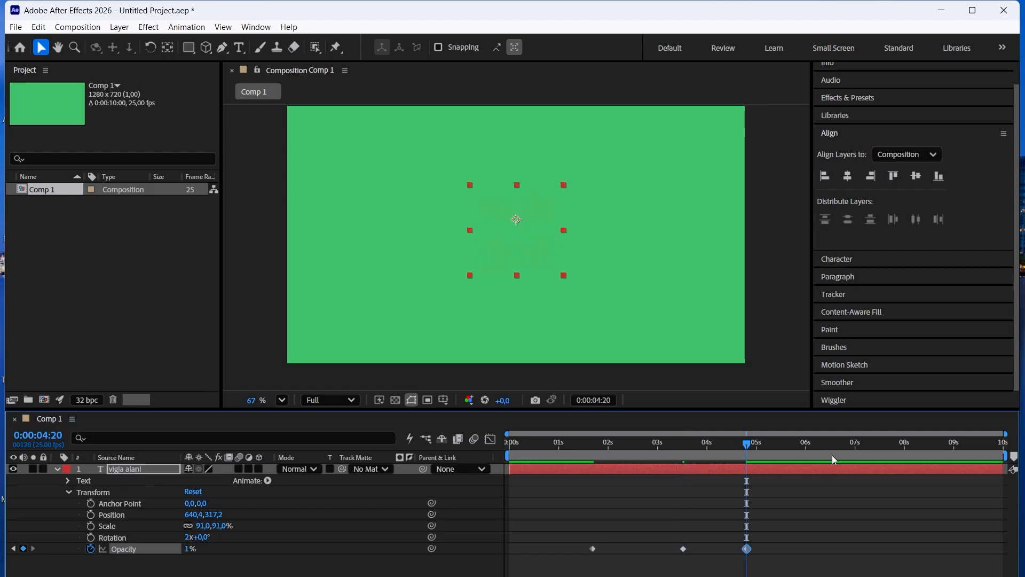
click(925, 445)
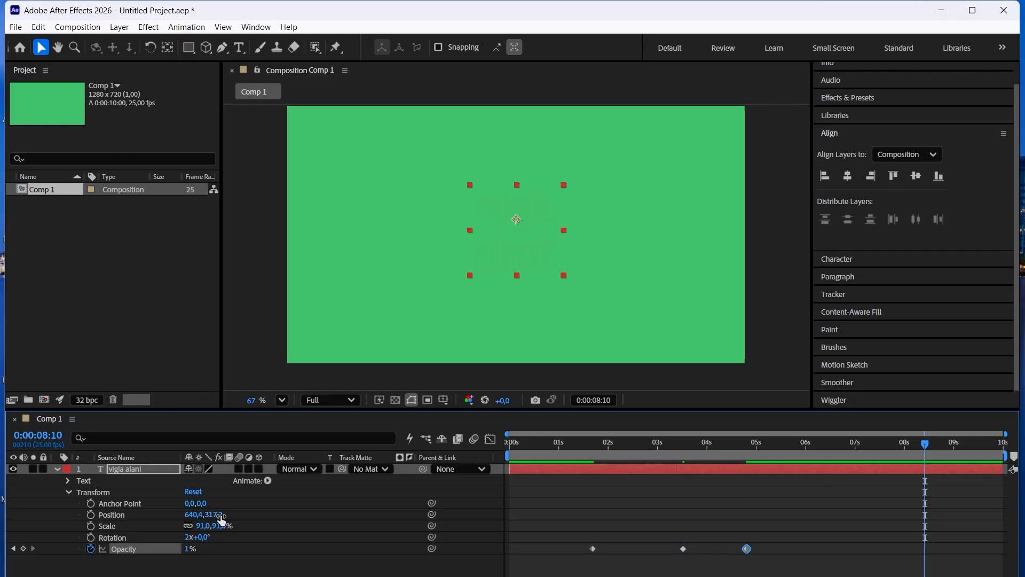
drag(189, 551, 241, 550)
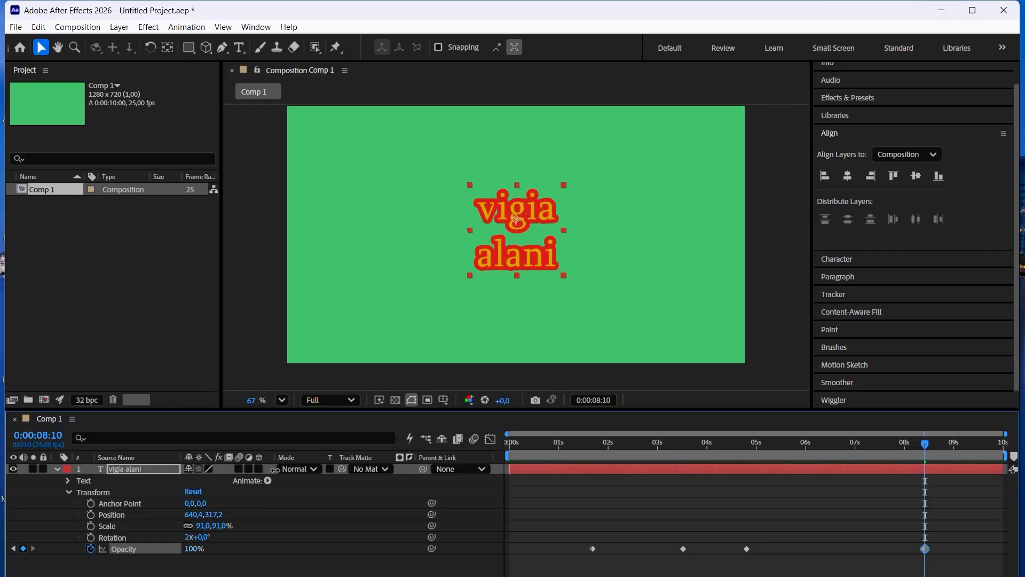
Return to the first Opacity keyframe at 0:00:01:17 and set its value to 0%.
click(14, 549)
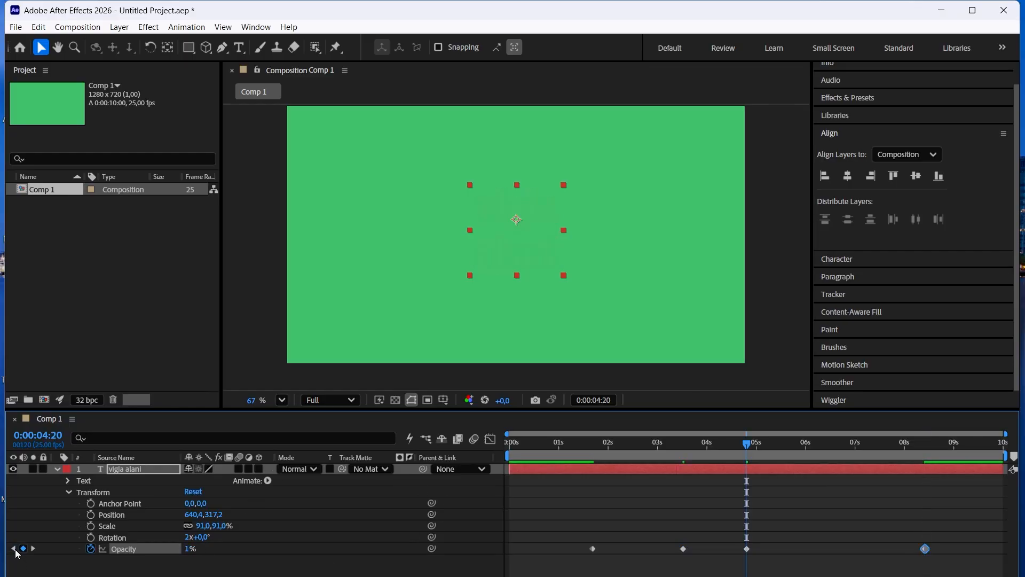
click(15, 550)
click(14, 549)
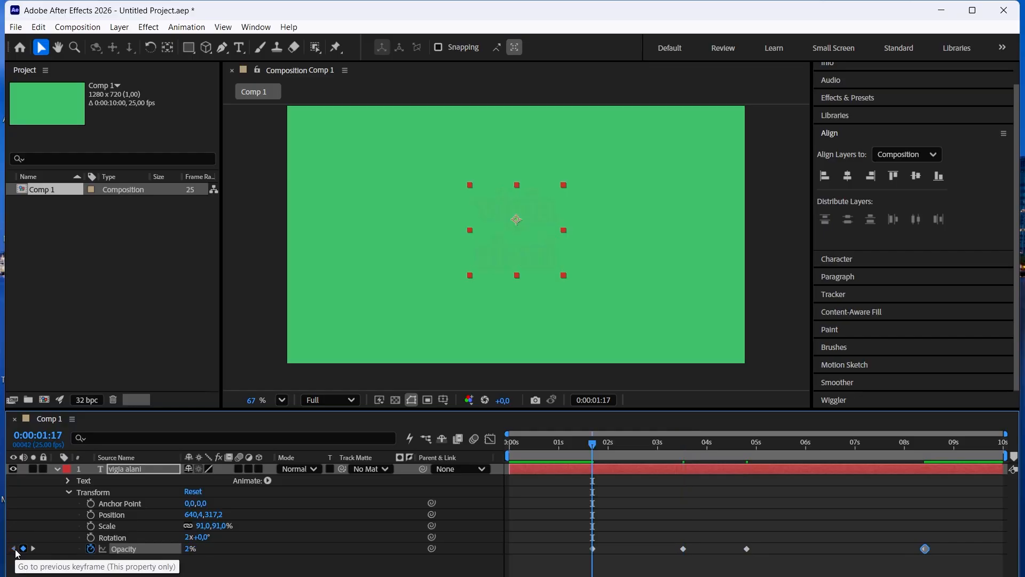
drag(192, 552, 185, 551)
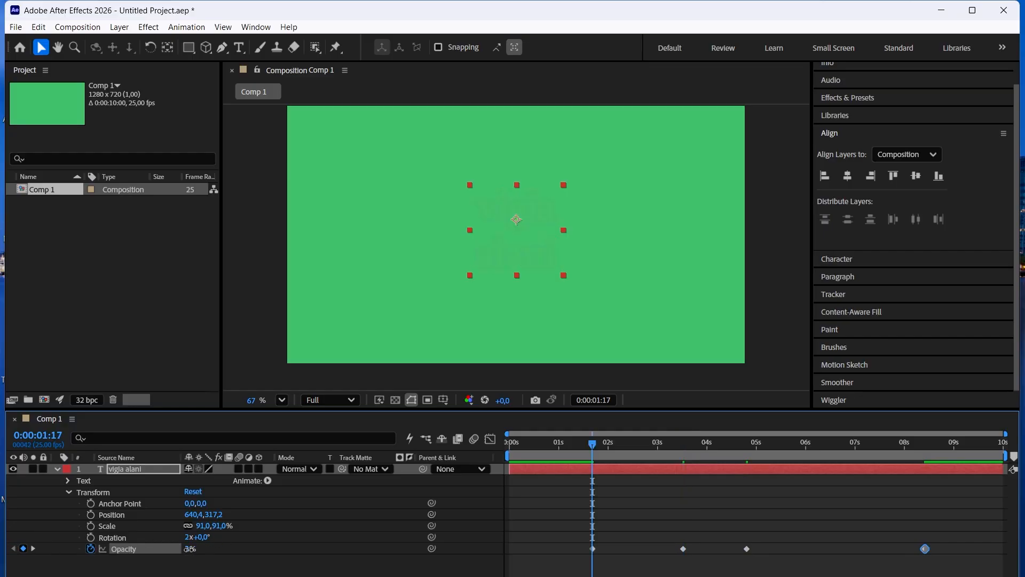
Go to the Opacity keyframe at 0:00:04:20 and set its value to 46%.
click(35, 549)
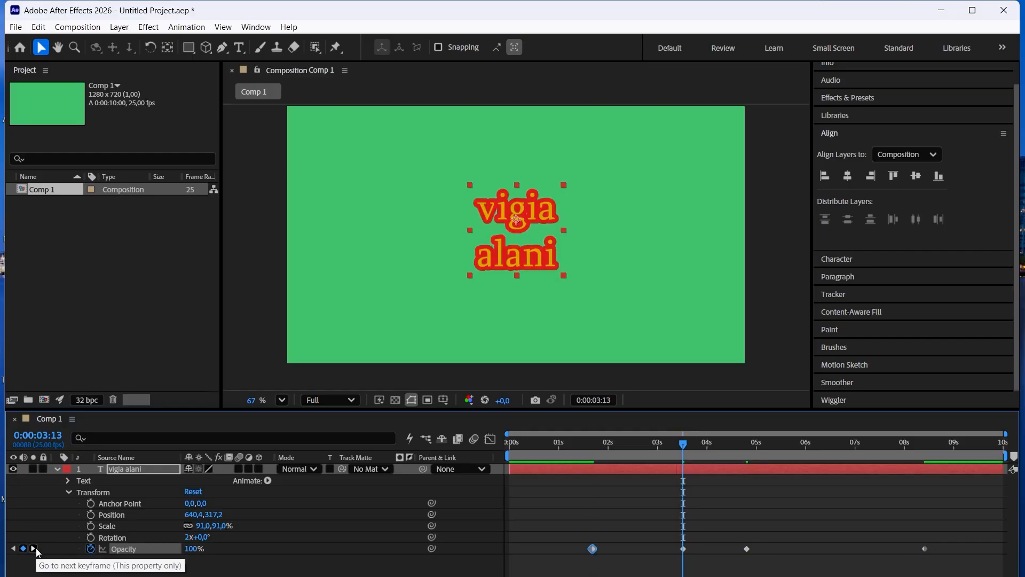
click(34, 548)
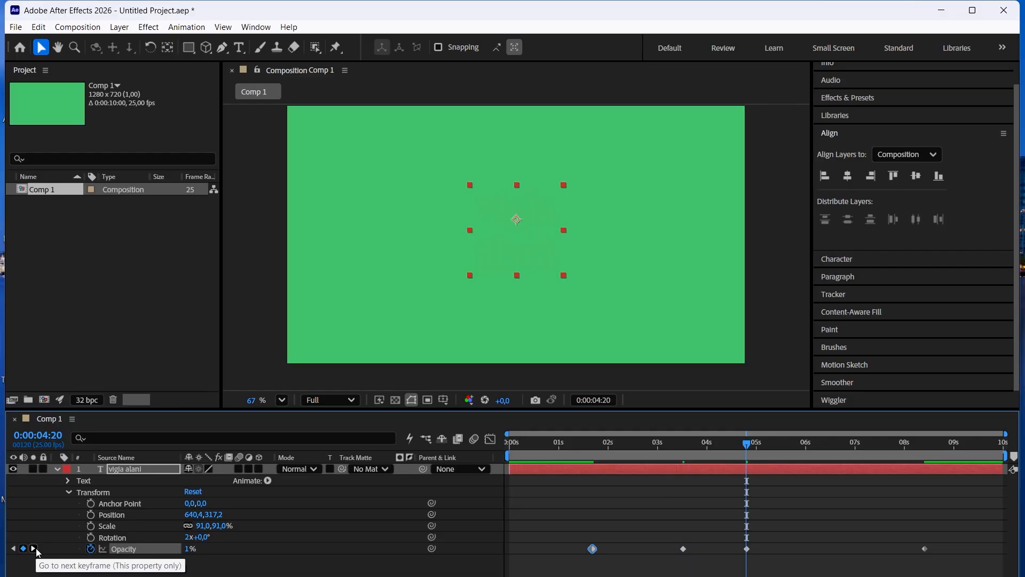
drag(188, 548, 350, 513)
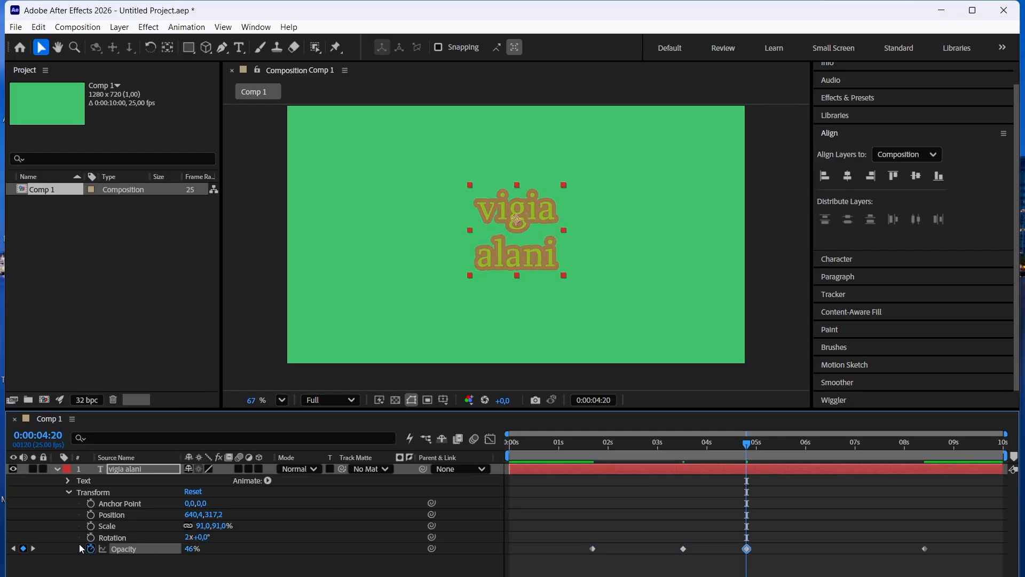
Step through the text layer's Opacity keyframes back to 0:00:01:17 and preview the fade animation.
click(34, 548)
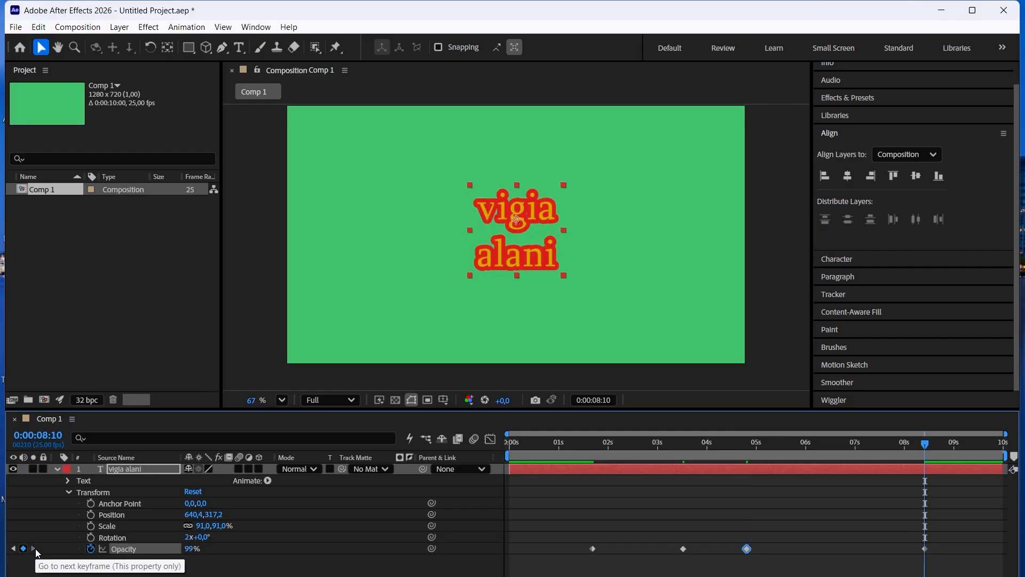
click(14, 549)
click(14, 549)
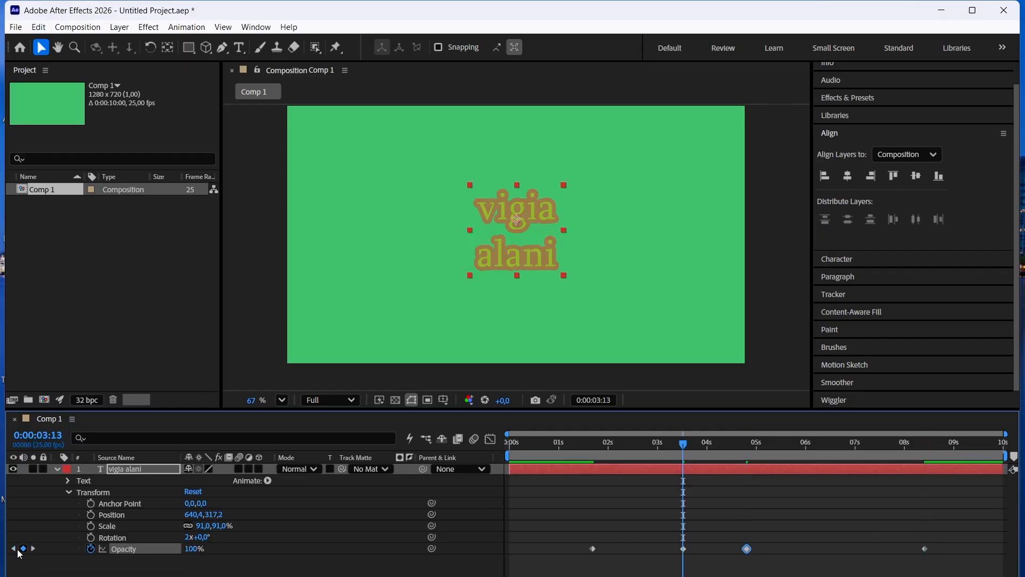
click(15, 549)
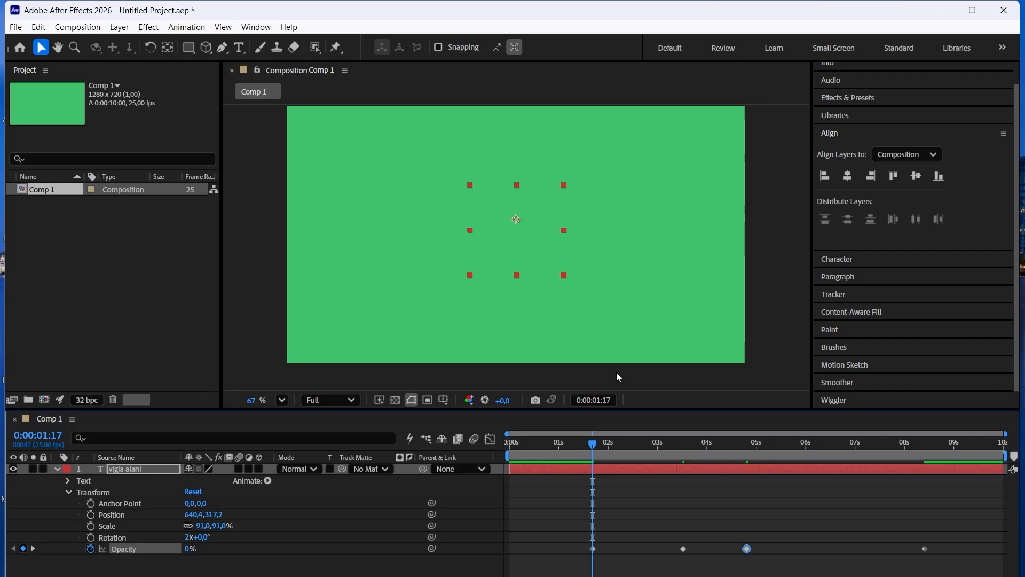
key(space)
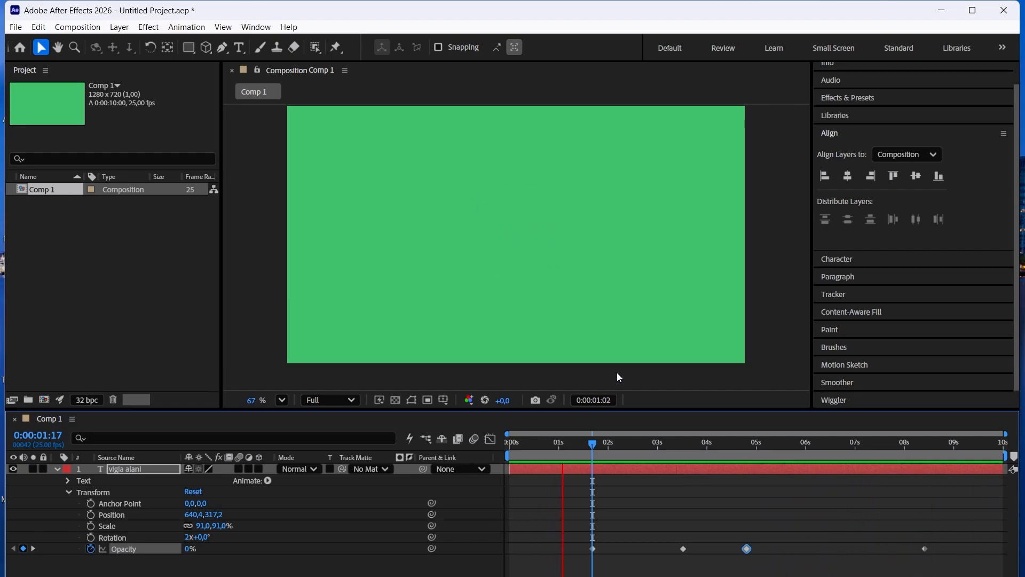
key(space)
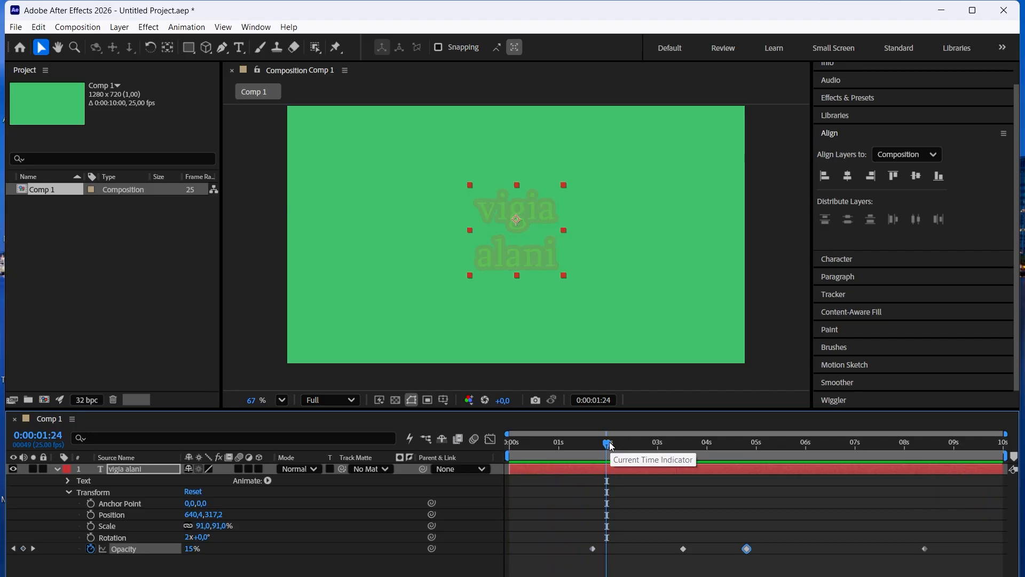
Move the current time to 0:00:04:06 and delete all Opacity keyframes from the text layer.
drag(609, 443, 723, 452)
drag(953, 570, 574, 500)
key(Delete)
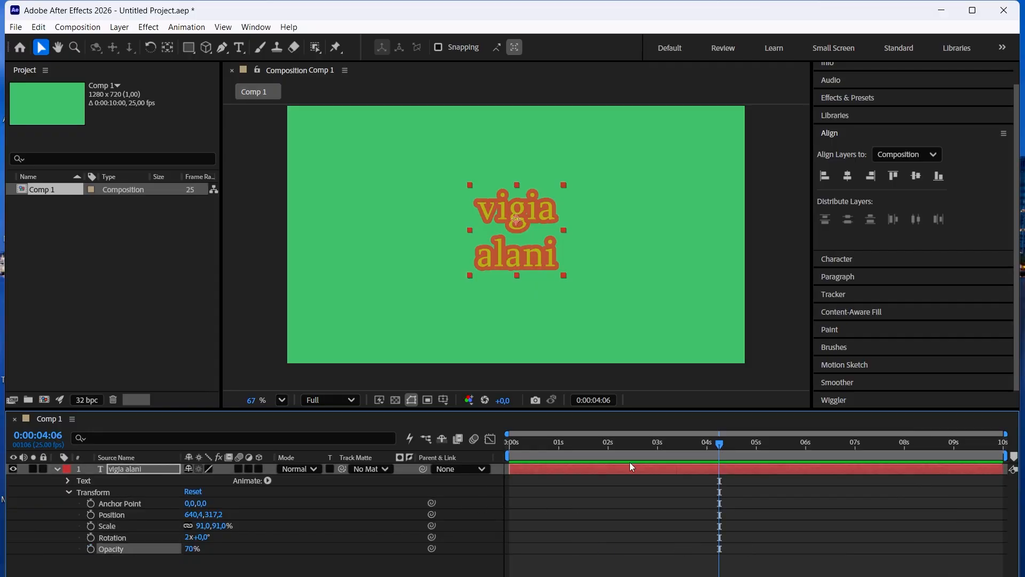
Add a Position keyframe to the text layer at 0:00:01:00.
click(559, 446)
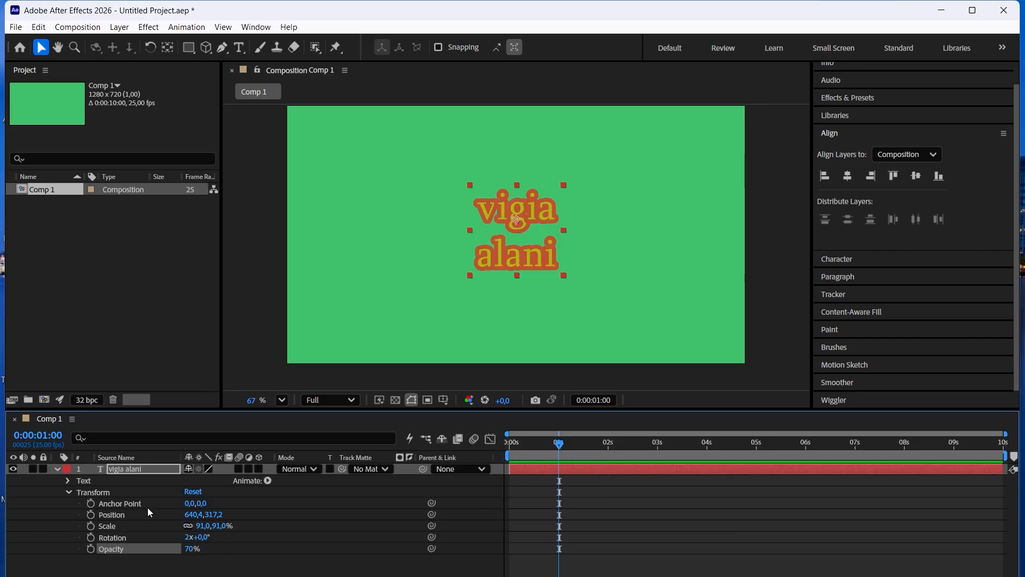
click(115, 567)
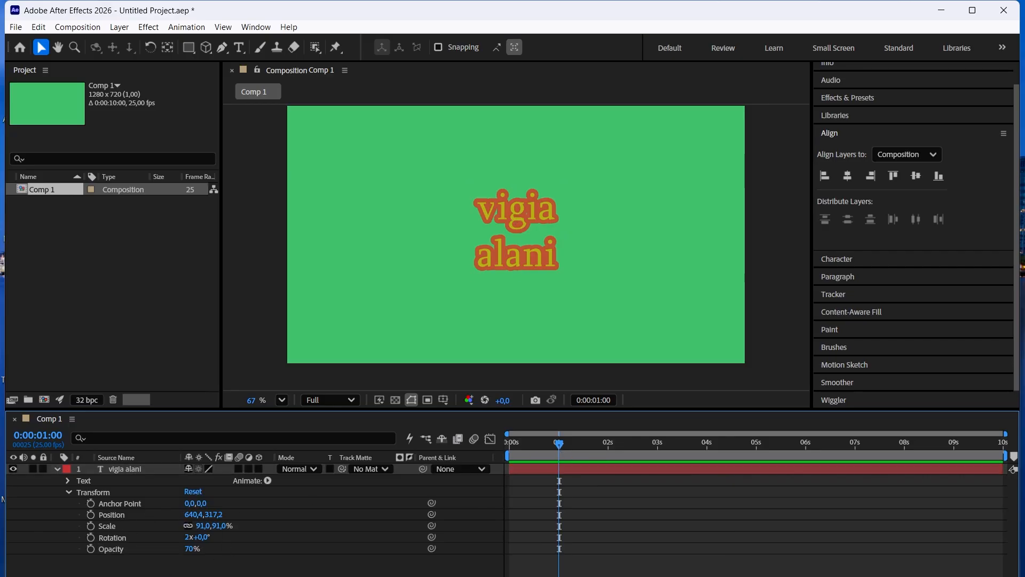
click(90, 514)
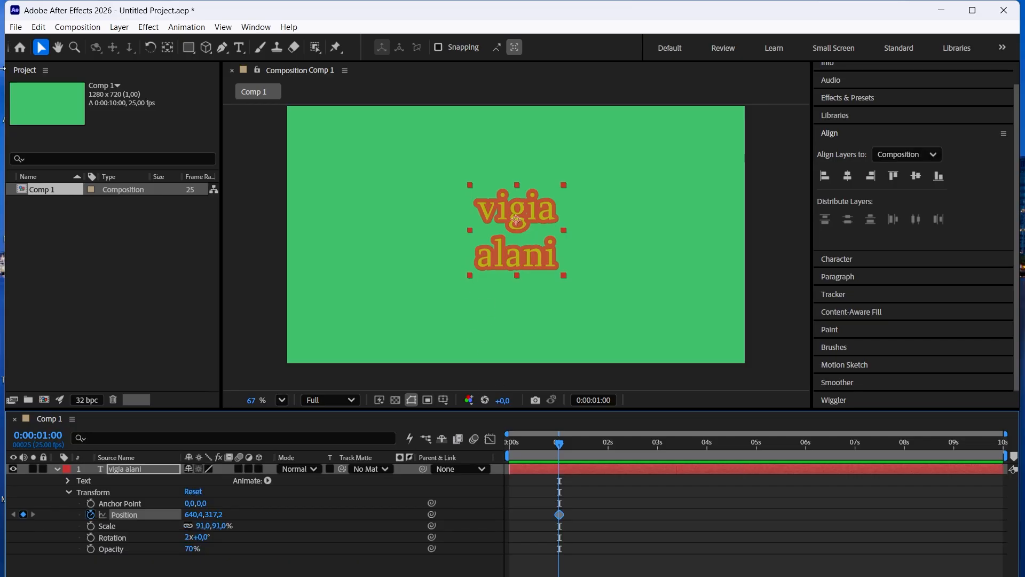
Try several magnifications of the composition view, including 33.3% and 50%, and recentre the frame with the Hand tool.
scroll(497, 172, down, 2)
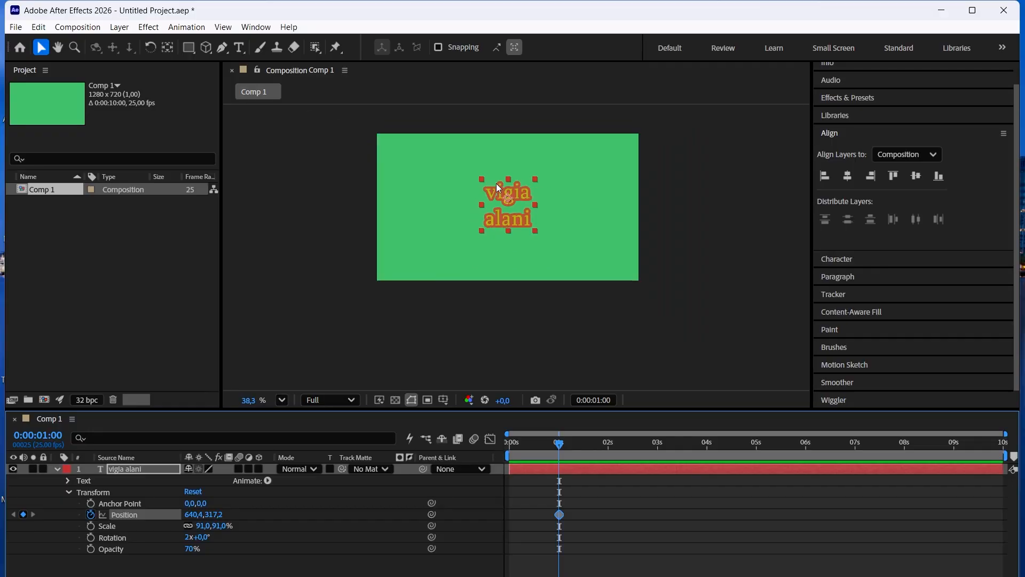
click(282, 400)
click(302, 251)
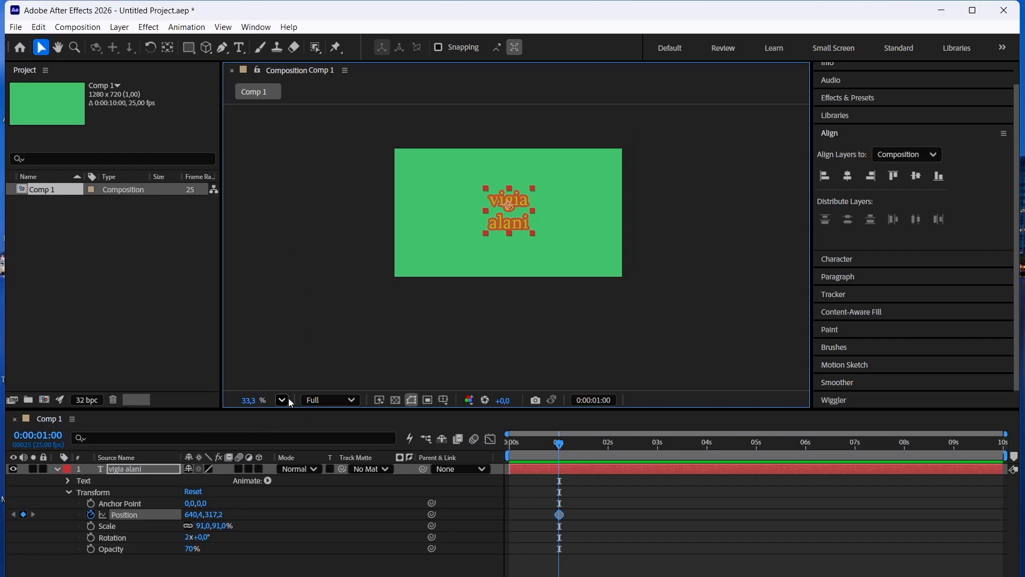
click(287, 400)
click(317, 270)
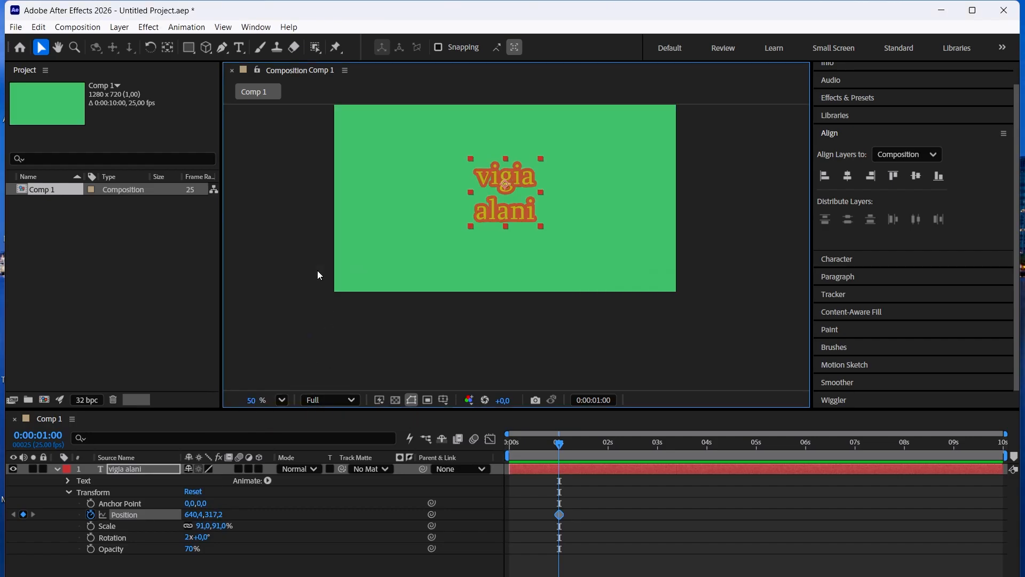
scroll(512, 160, down, 3)
scroll(511, 157, up, 5)
scroll(511, 157, down, 3)
click(57, 47)
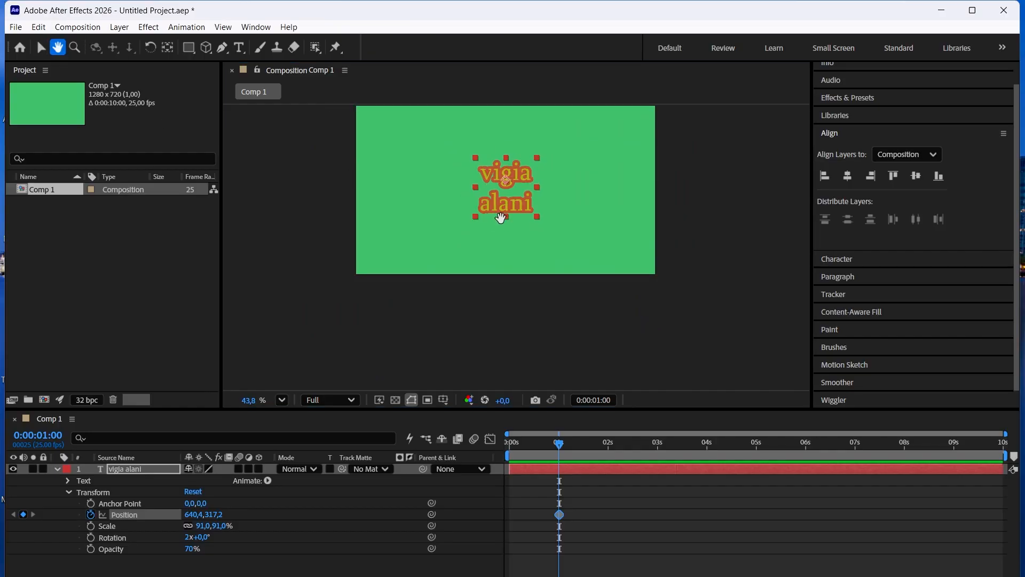
drag(520, 163, 525, 217)
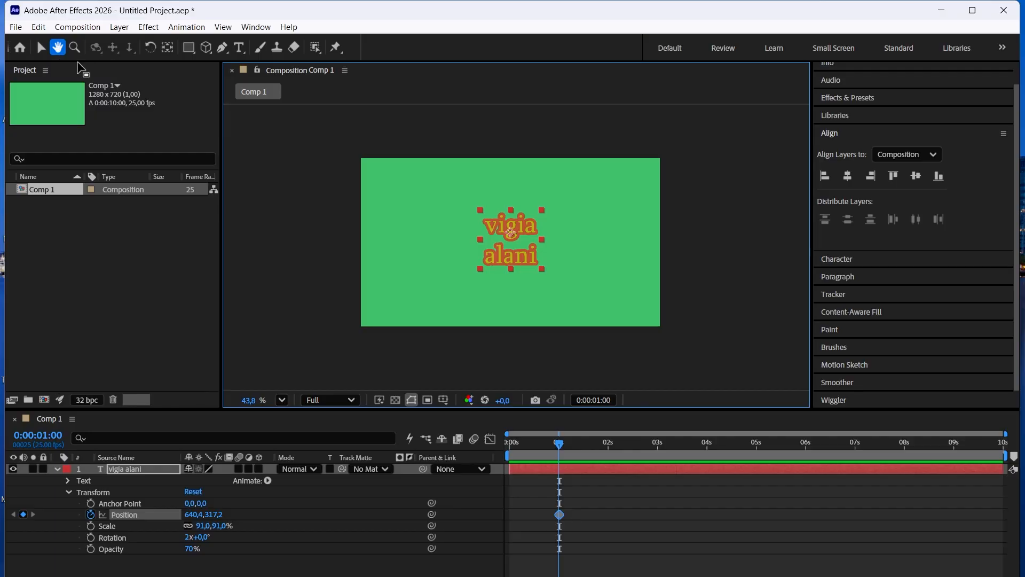
drag(587, 228, 632, 235)
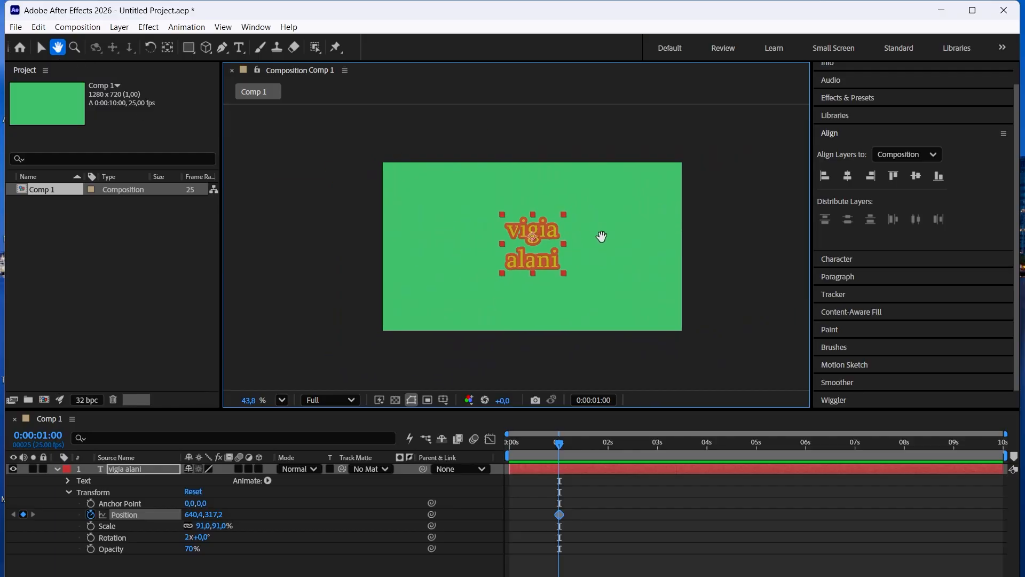
click(41, 48)
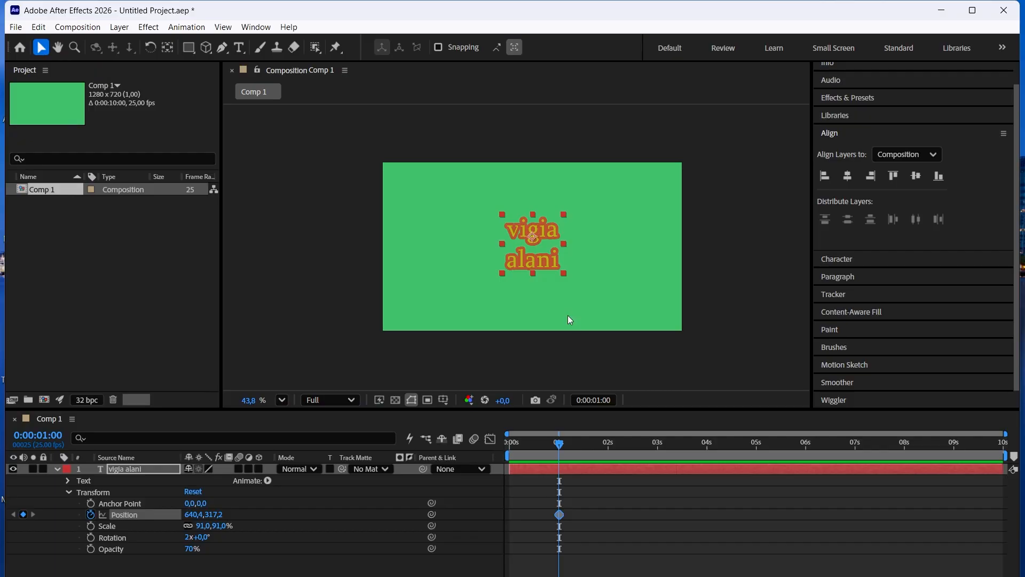
scroll(528, 247, up, 2)
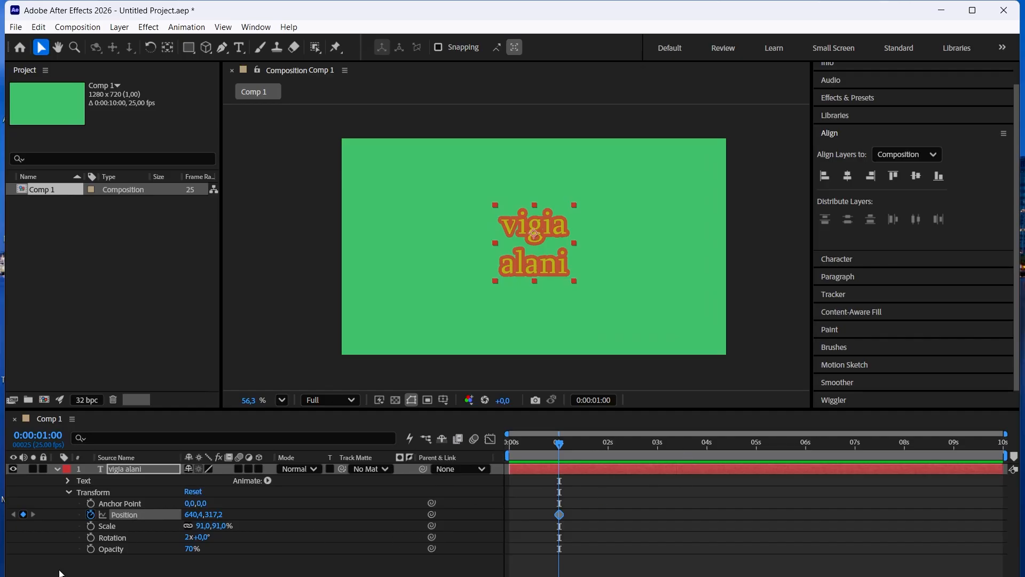
Add Scale, Rotation and Opacity keyframes to the text layer at 0:00:01:00.
click(90, 531)
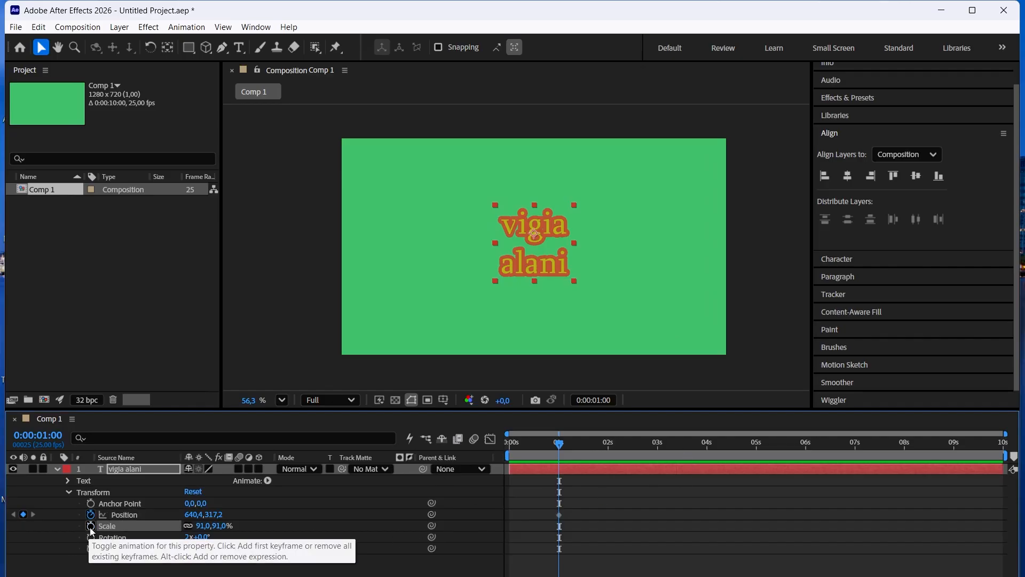
click(91, 526)
click(90, 537)
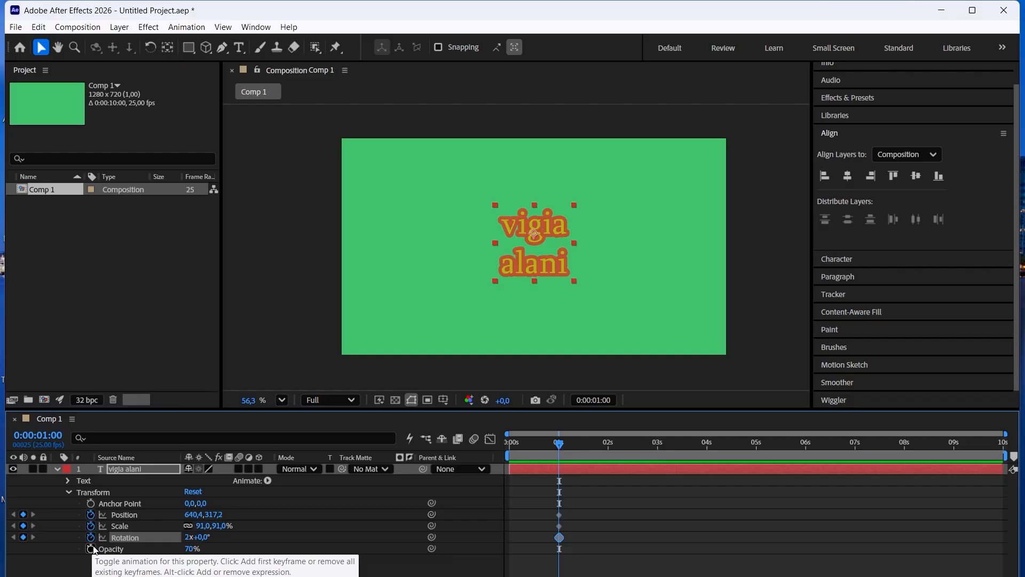
click(92, 548)
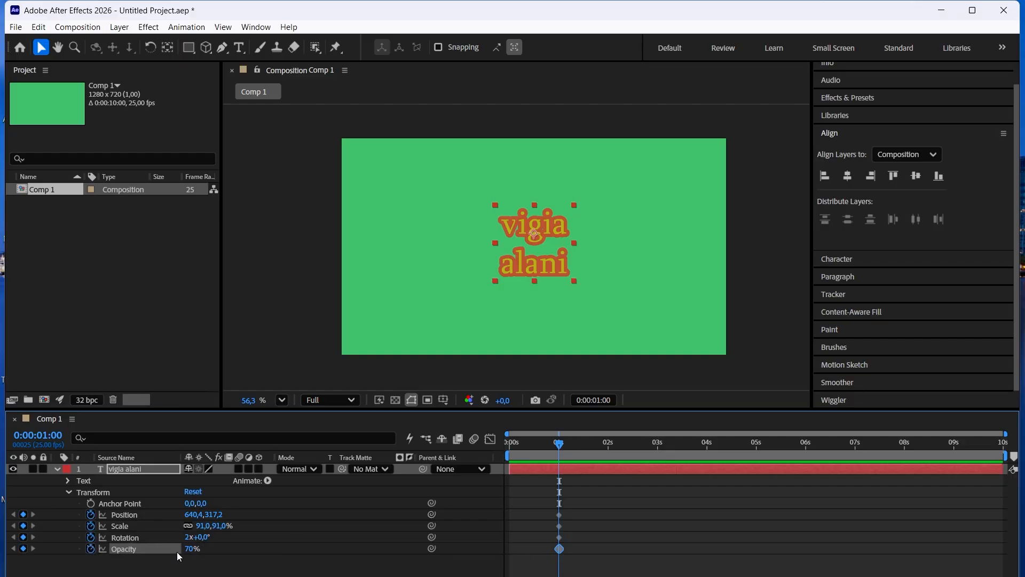
Set the text layer's keyframes at 0:00:01:00 to Opacity 0%, Rotation 0x and Scale 36%.
drag(188, 550, 149, 549)
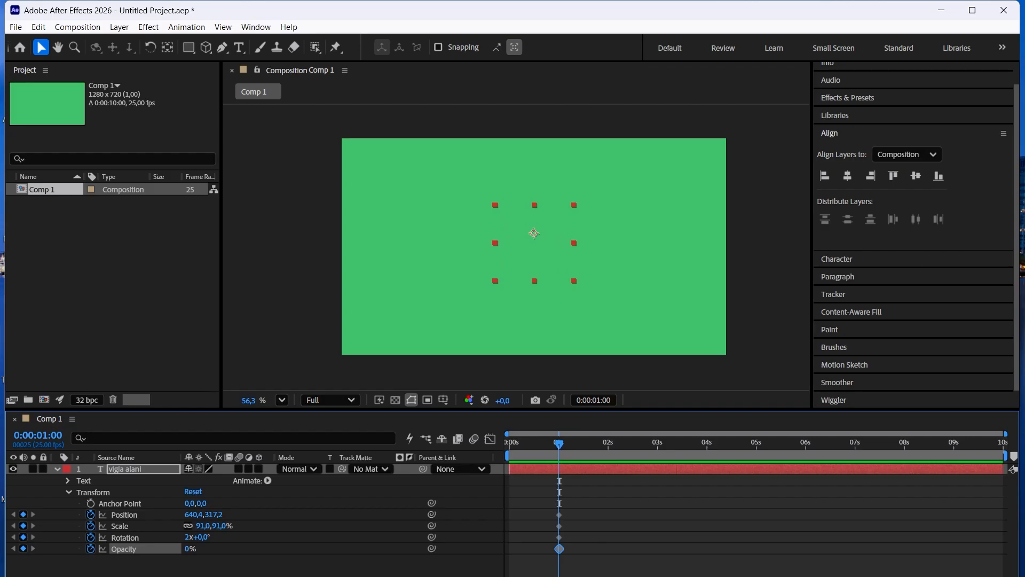
click(191, 537)
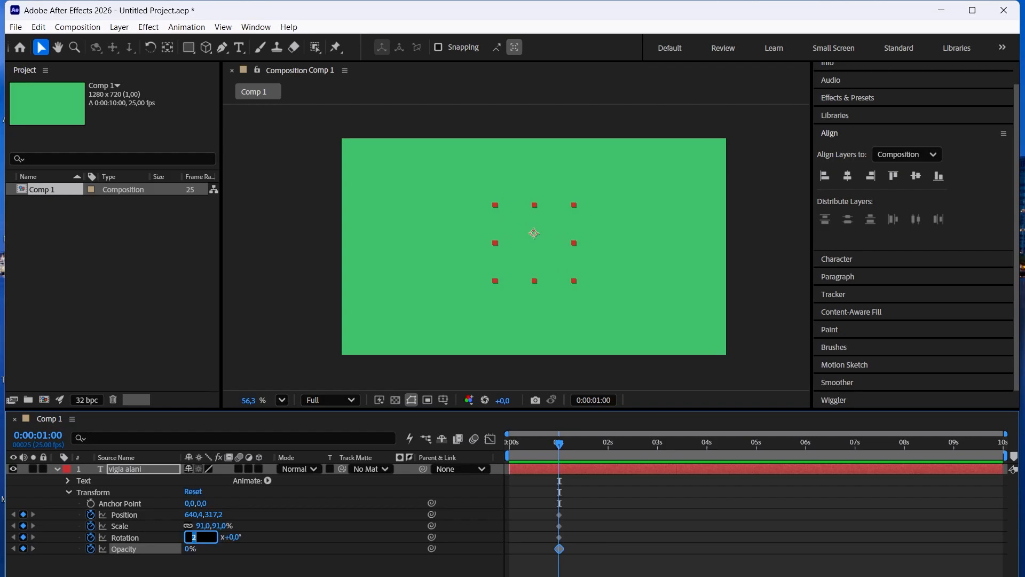
text(0)
key(Return)
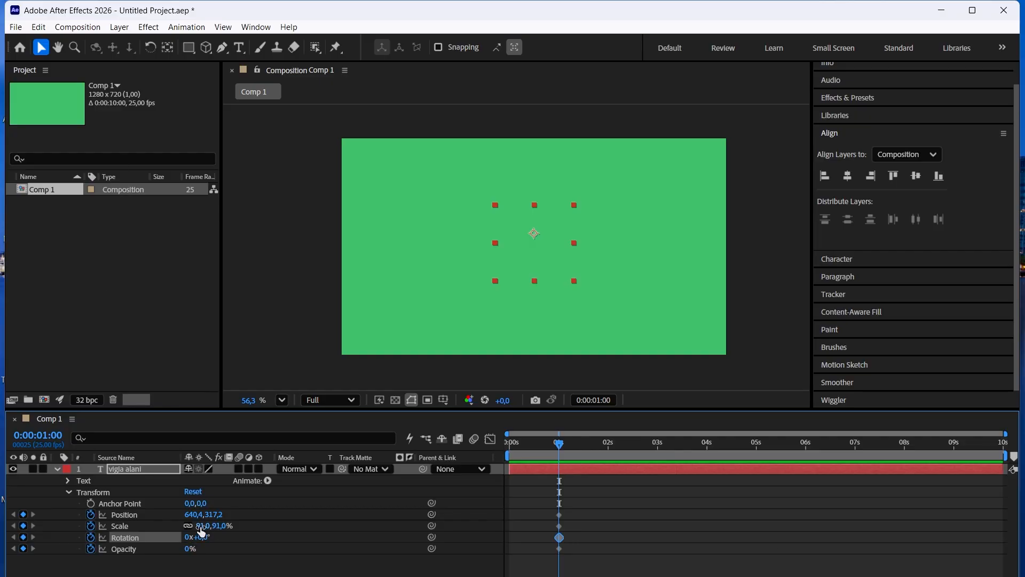
drag(203, 526, 195, 560)
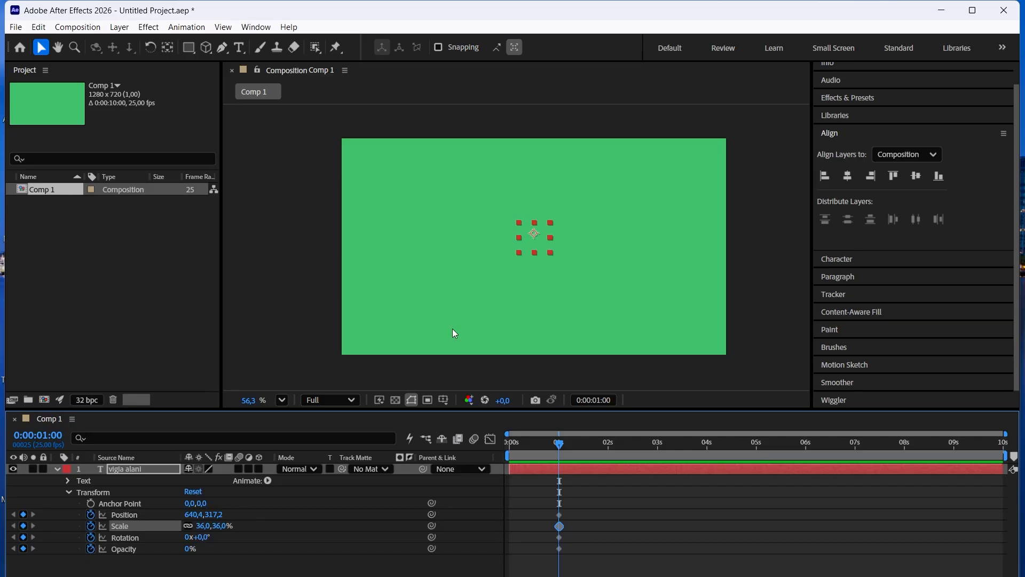
Add Position, Scale, Rotation and Opacity keyframes to the text layer at 0:00:02:20.
click(649, 442)
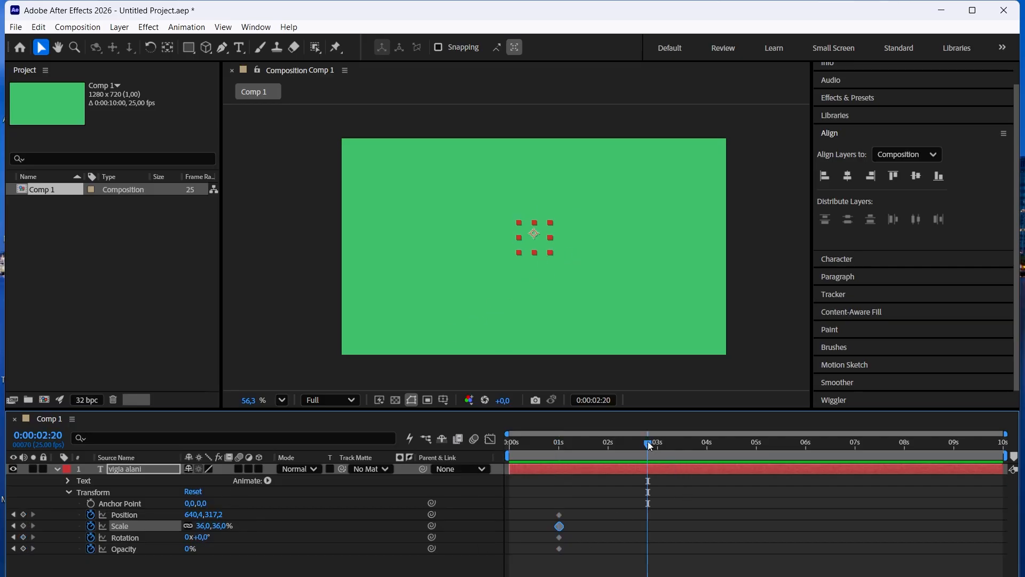
click(23, 514)
click(23, 526)
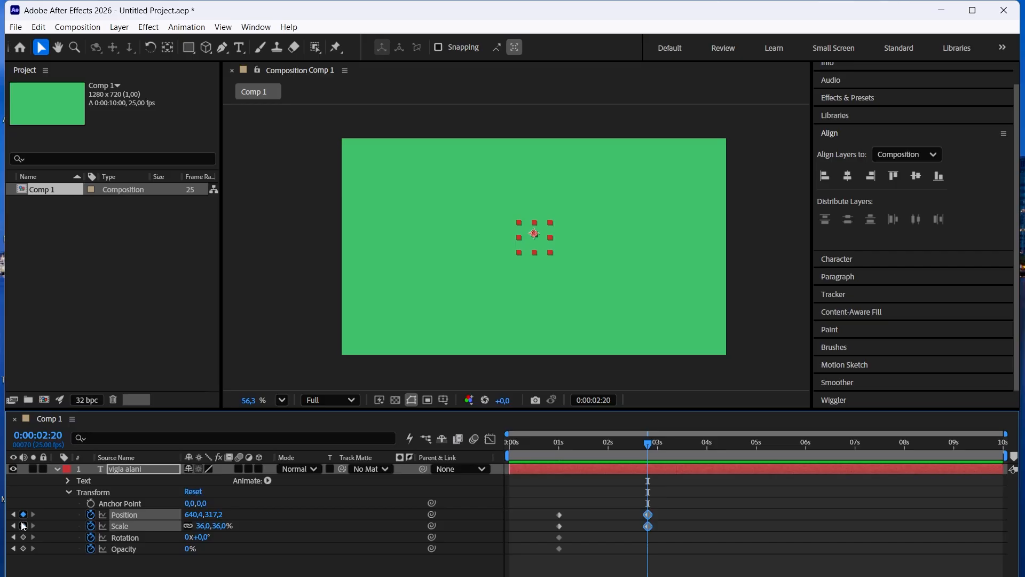
click(23, 536)
click(23, 549)
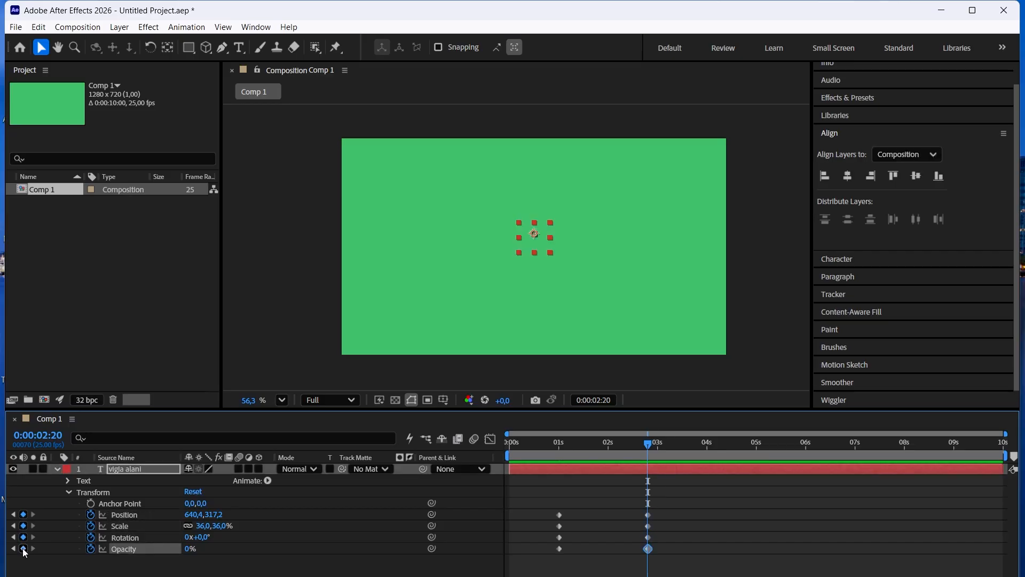
At 0:00:02:20, set Rotation to 3x and Opacity to 99%, and move the text down-right to about 875, 506.
click(188, 537)
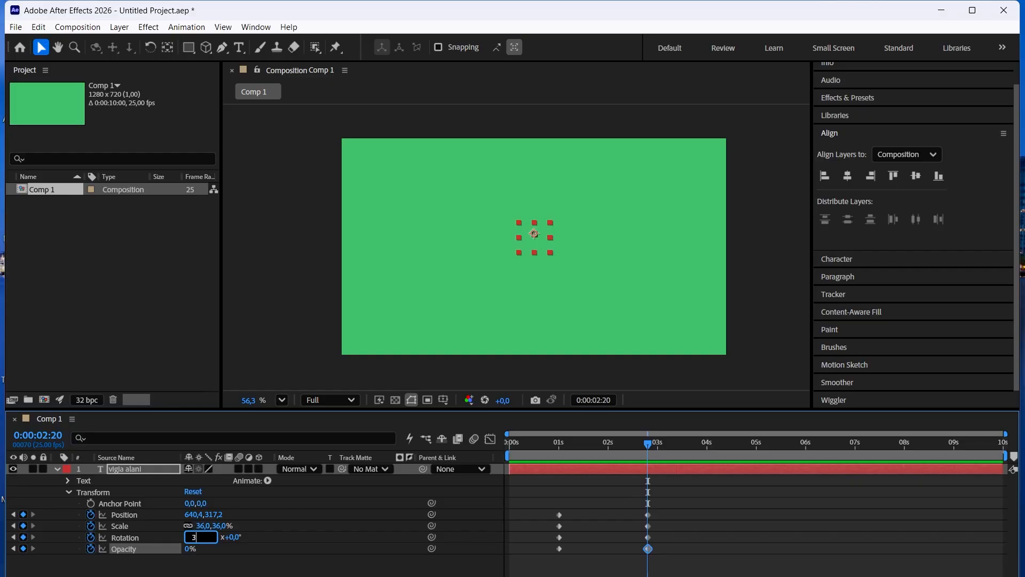
click(247, 572)
drag(190, 548, 267, 514)
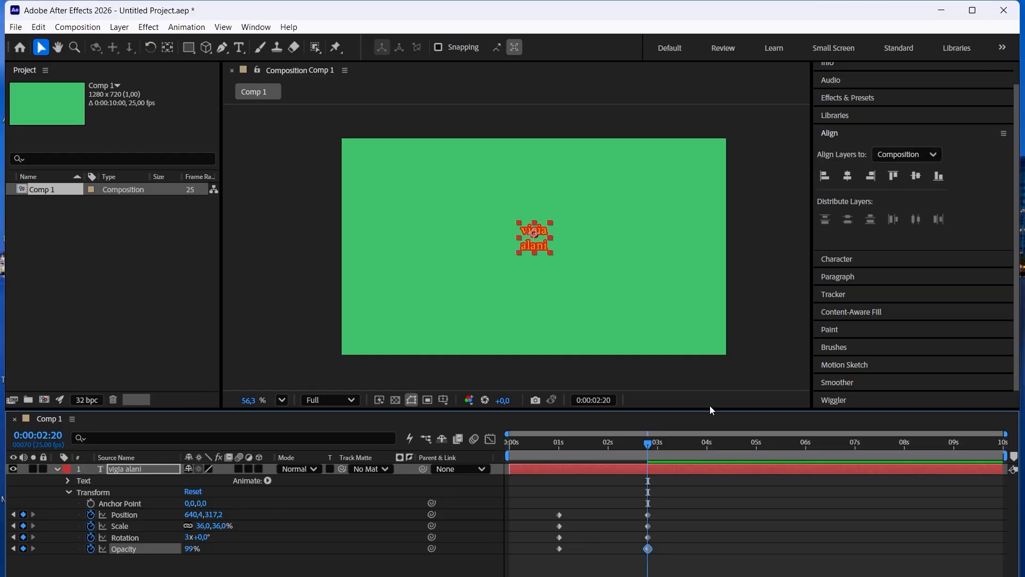
drag(532, 244, 602, 301)
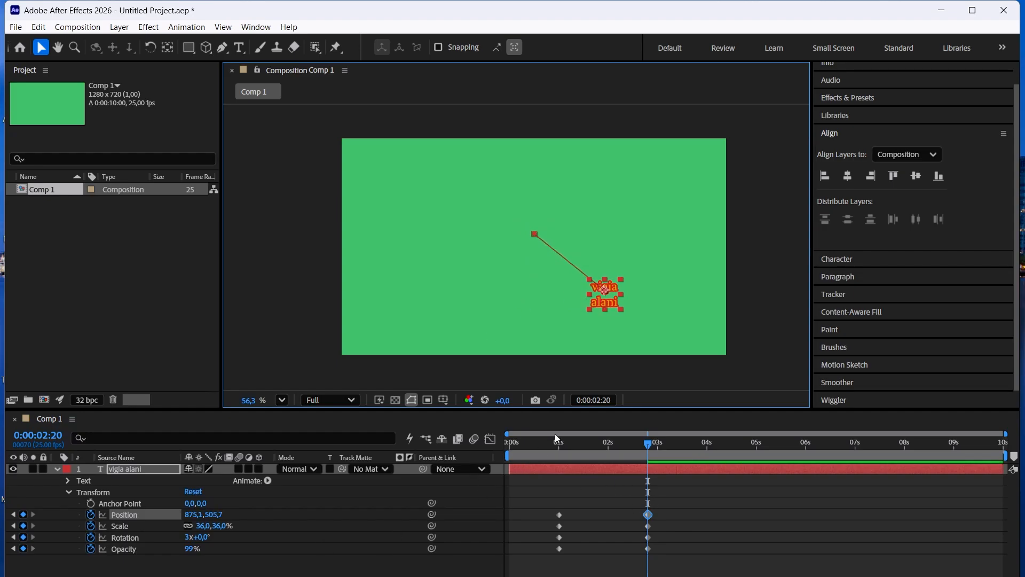
Preview the combined text animation from the start and step between its Rotation keyframes.
key(Home)
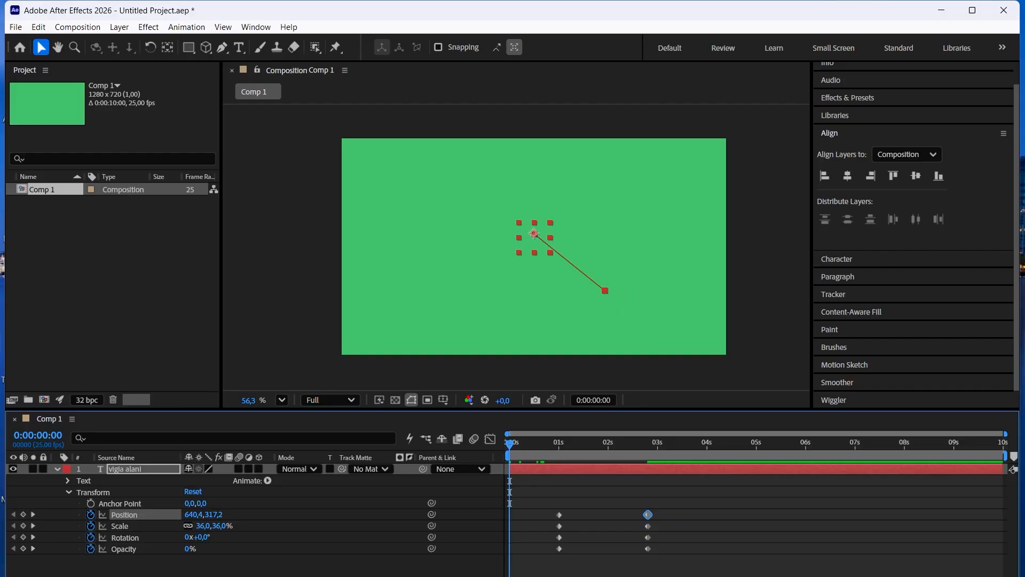
key(space)
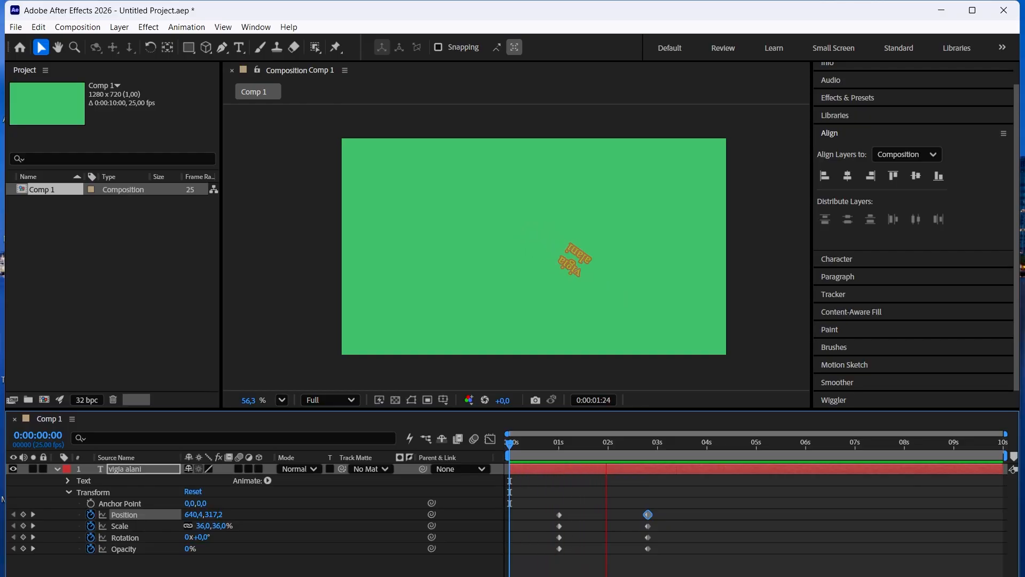
key(space)
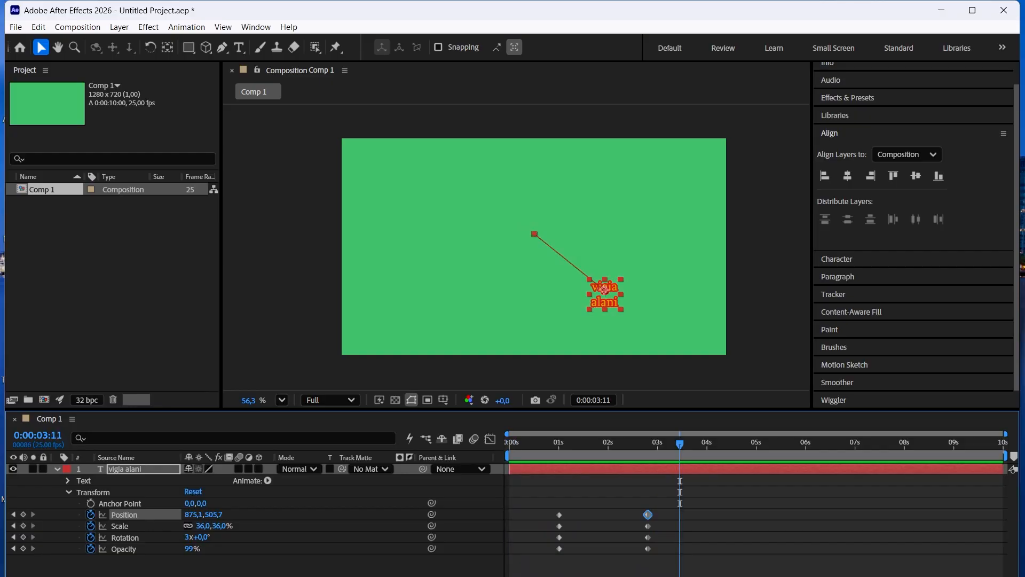
click(13, 537)
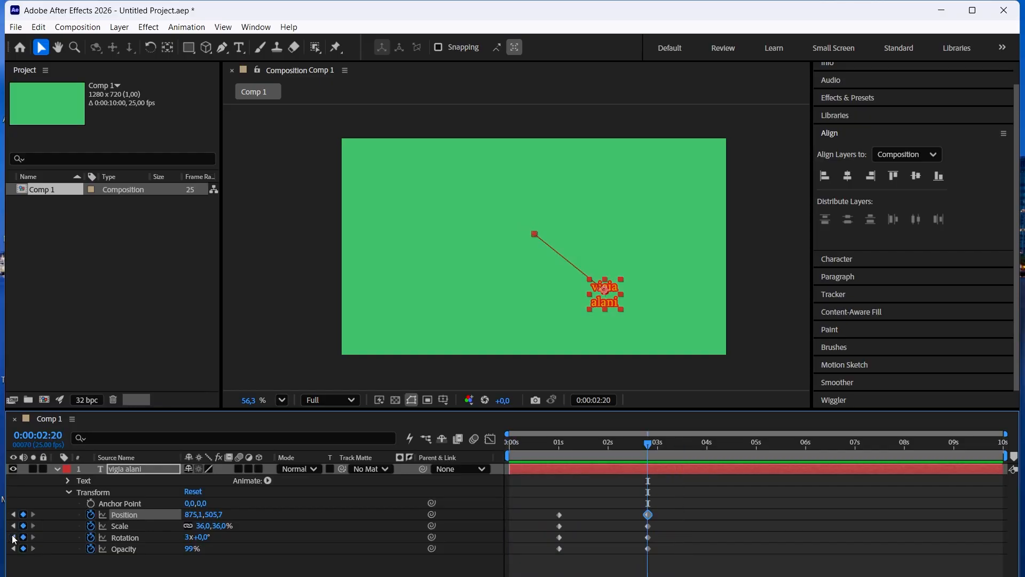
click(13, 537)
click(34, 538)
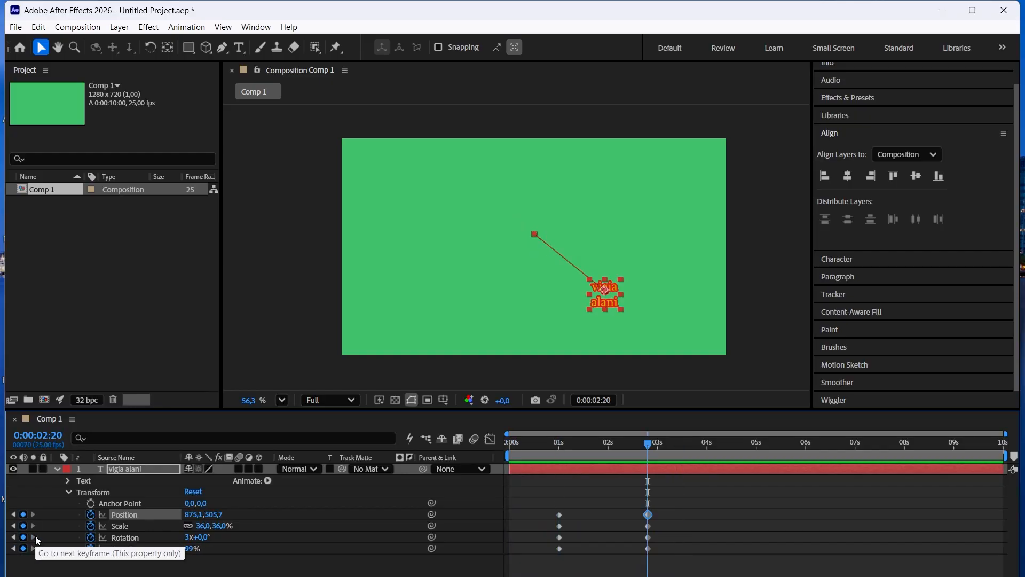
Set the text layer's Scale to 88% at 0:00:02:20, preview the animation from the start, and return to that keyframe.
drag(211, 524, 222, 513)
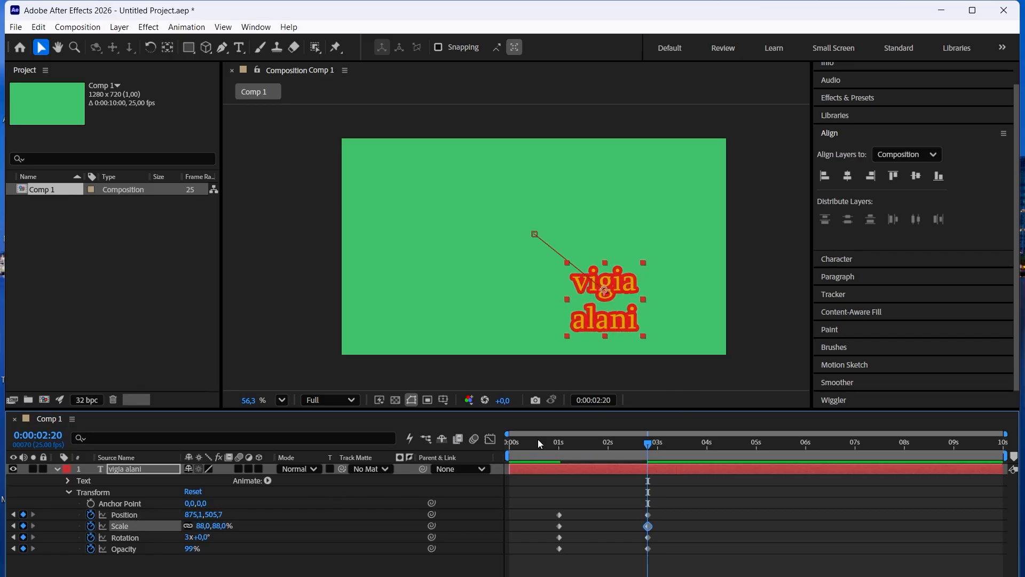
drag(522, 438, 509, 438)
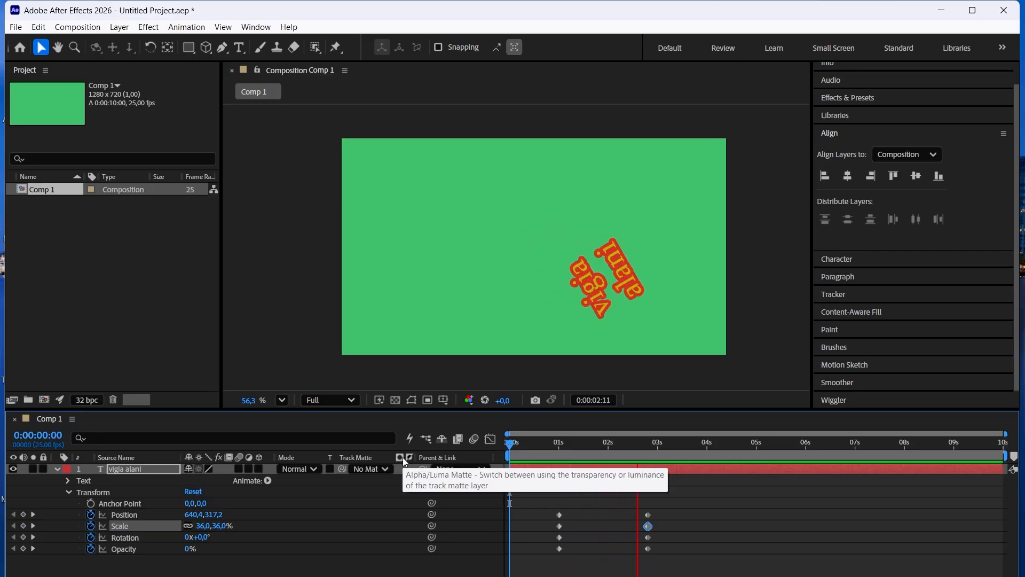
key(space)
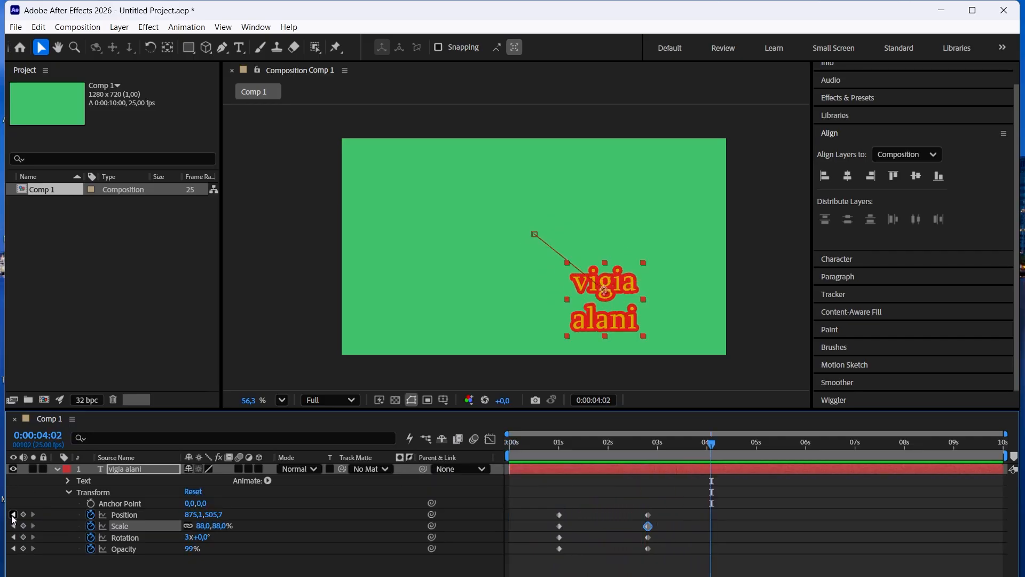
click(13, 514)
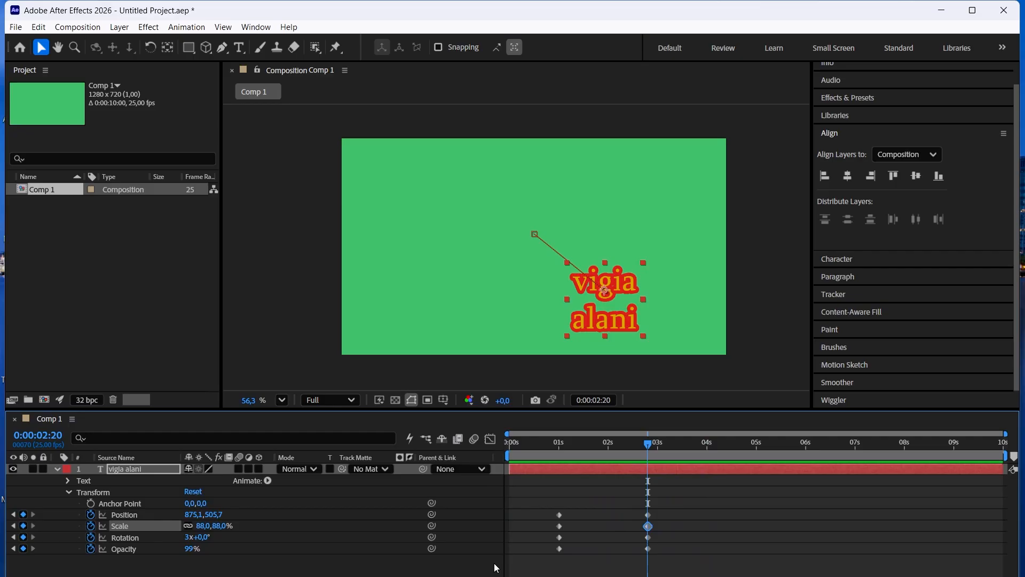
Collapse the text layer's property list to show only its keyframed properties, and deselect the layer.
key(u)
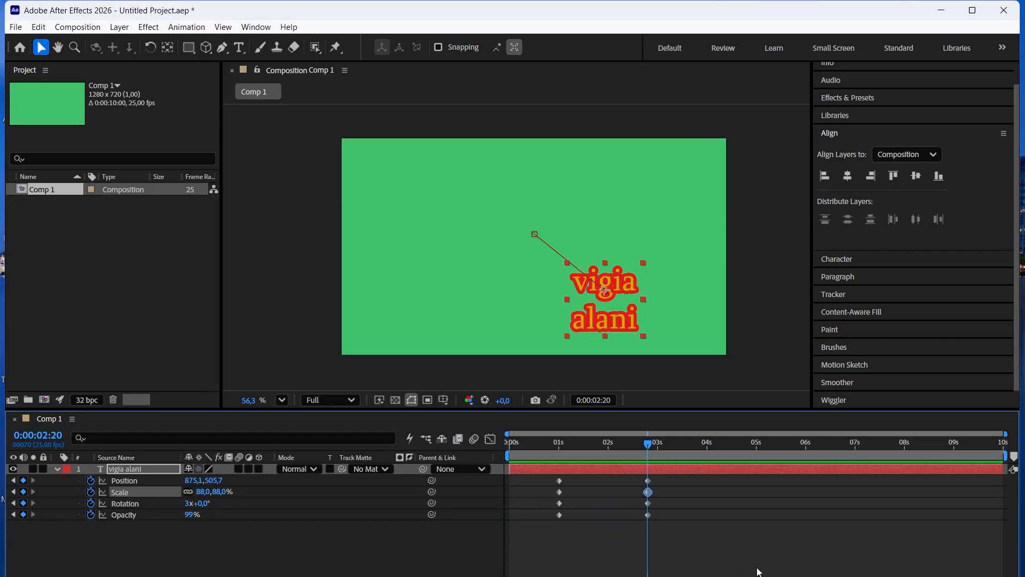
key(u)
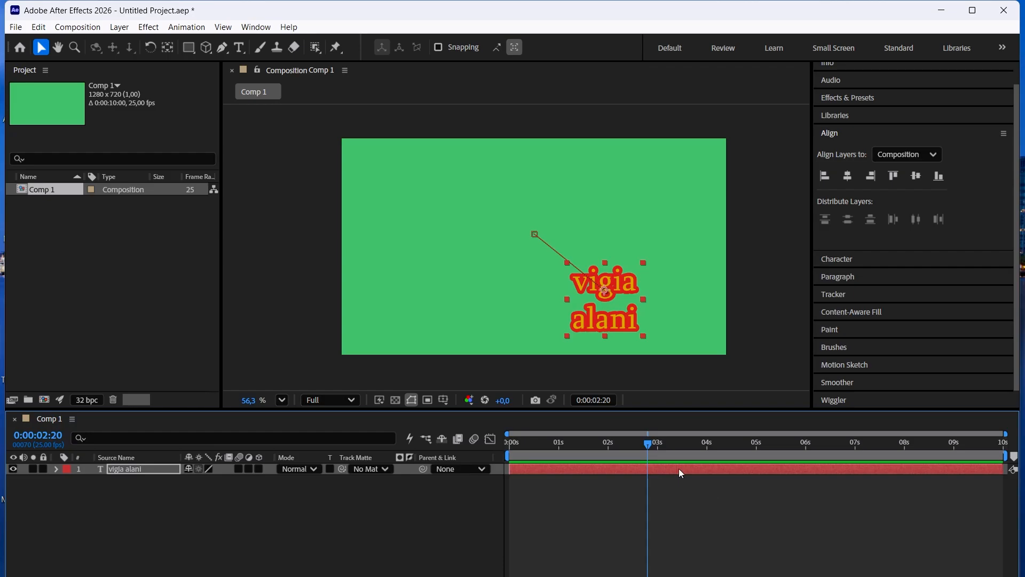
key(u)
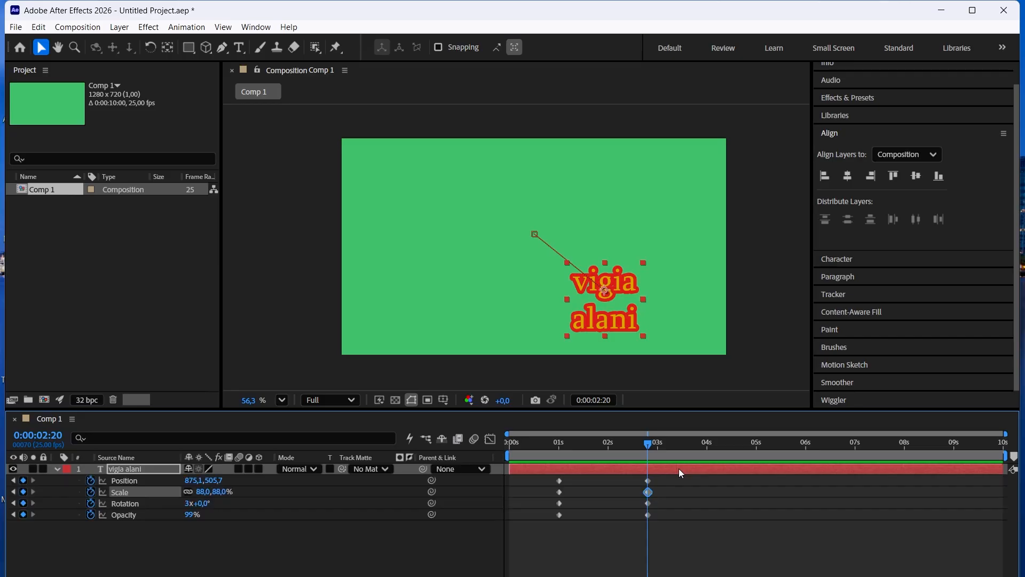
click(721, 532)
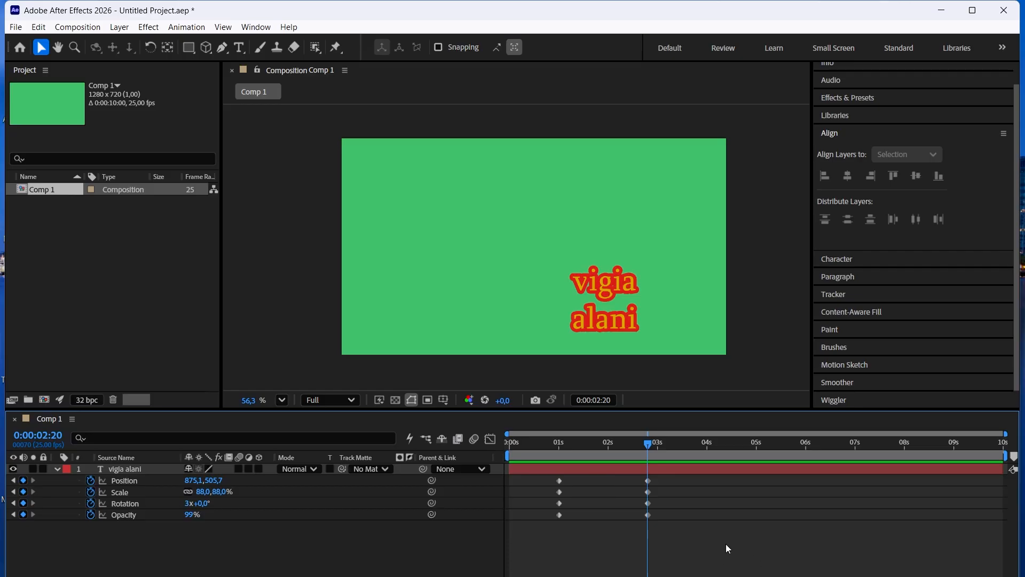
Scrub the animation to 0:00:01:08 to examine the text between its two sets of keyframes.
mouse_move(559, 444)
mouse_down()
mouse_move(653, 450)
mouse_move(572, 454)
mouse_move(733, 479)
mouse_move(662, 458)
mouse_move(538, 459)
mouse_move(658, 461)
mouse_move(576, 448)
mouse_up()
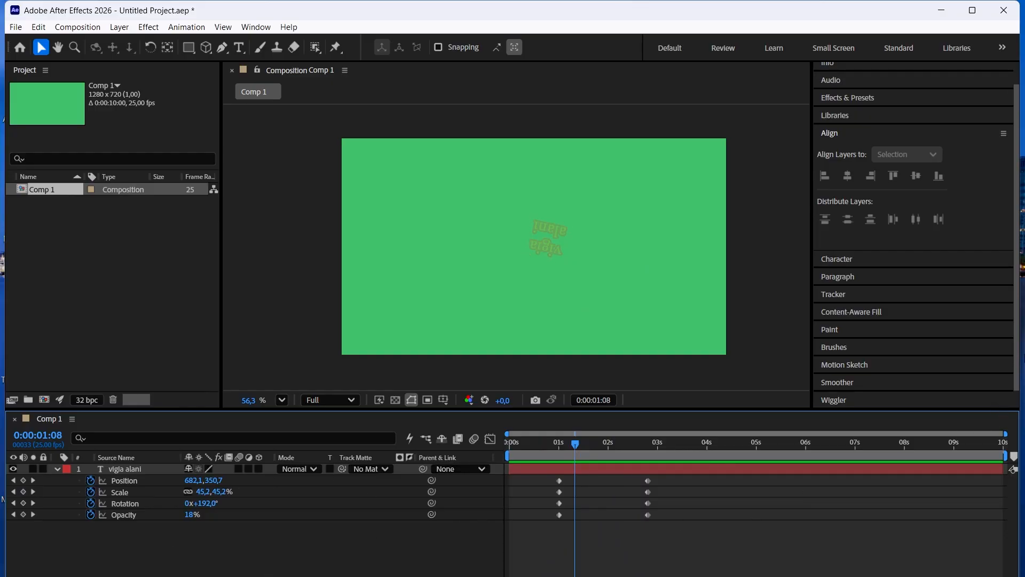
scroll(1021, 378, down, 1)
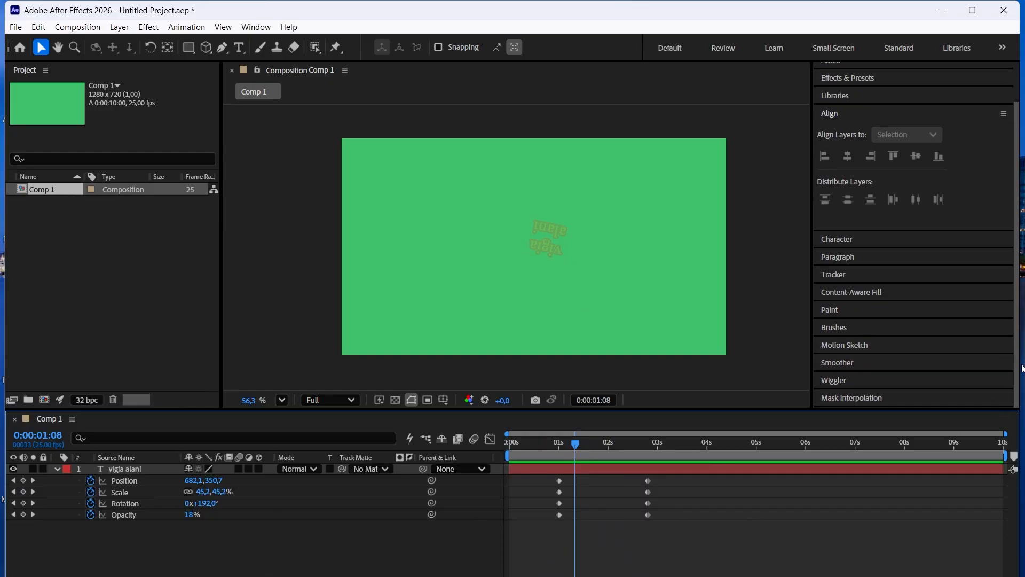